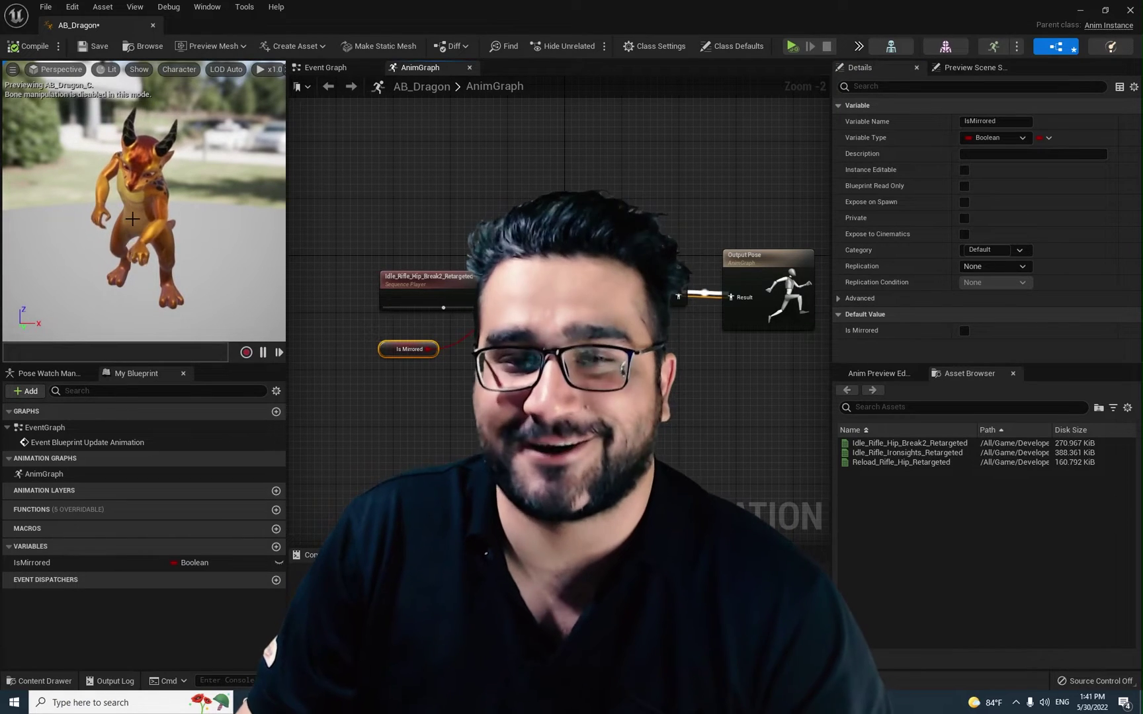
# Tick the Is Mirrored default value checkbox in AB_Dragon's Details panel.
pyautogui.click(963, 332)
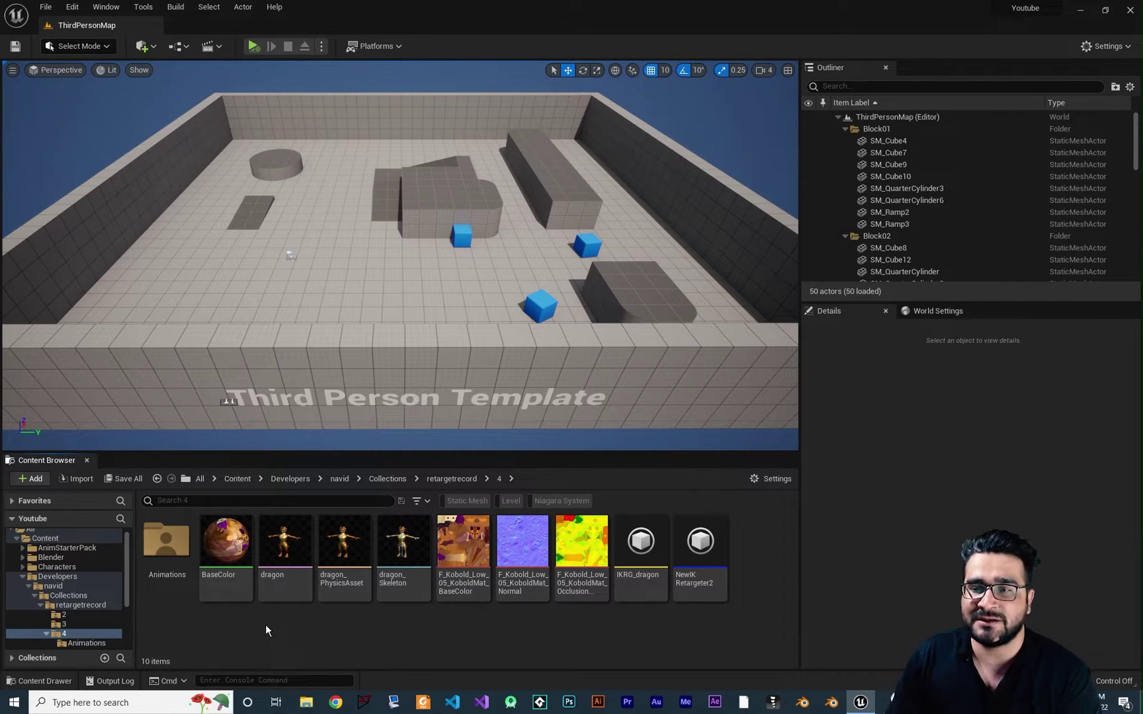
# Open NewIKRetargeter2 and preview Hit_React_3, Idle_Rifle_Hip_Break2 and Idle_Rifle_Hip on the dragon.
pyautogui.doubleClick(700, 549)
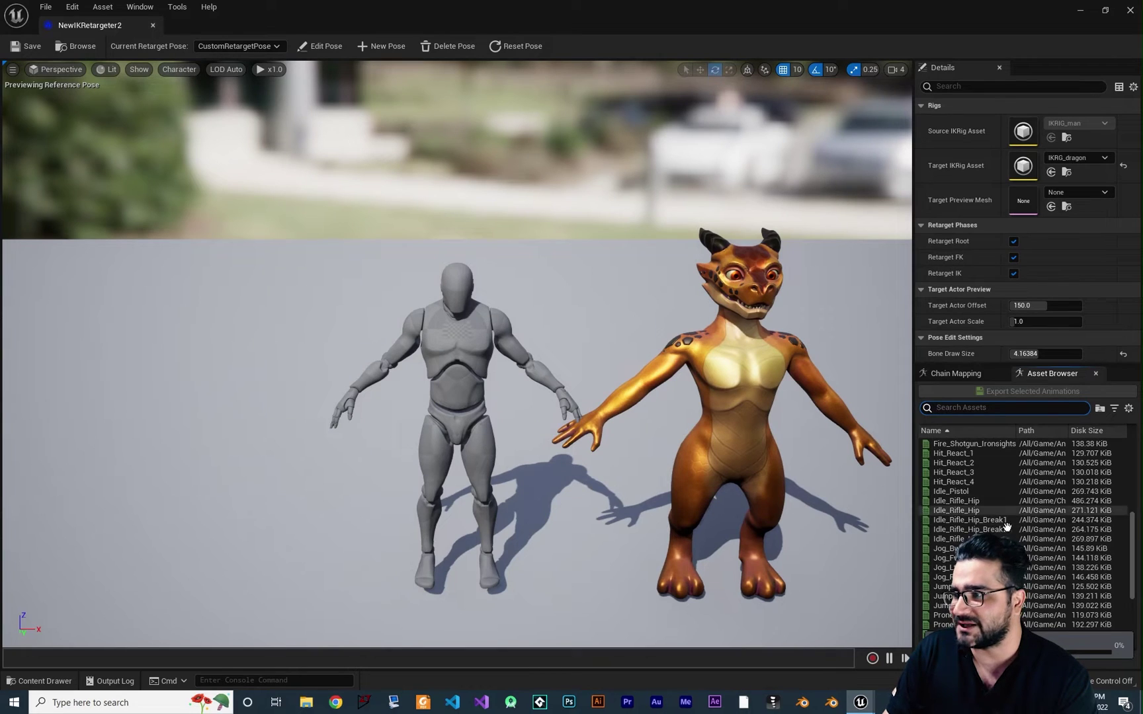
pyautogui.scroll(1, 992, 510)
pyautogui.click(980, 493)
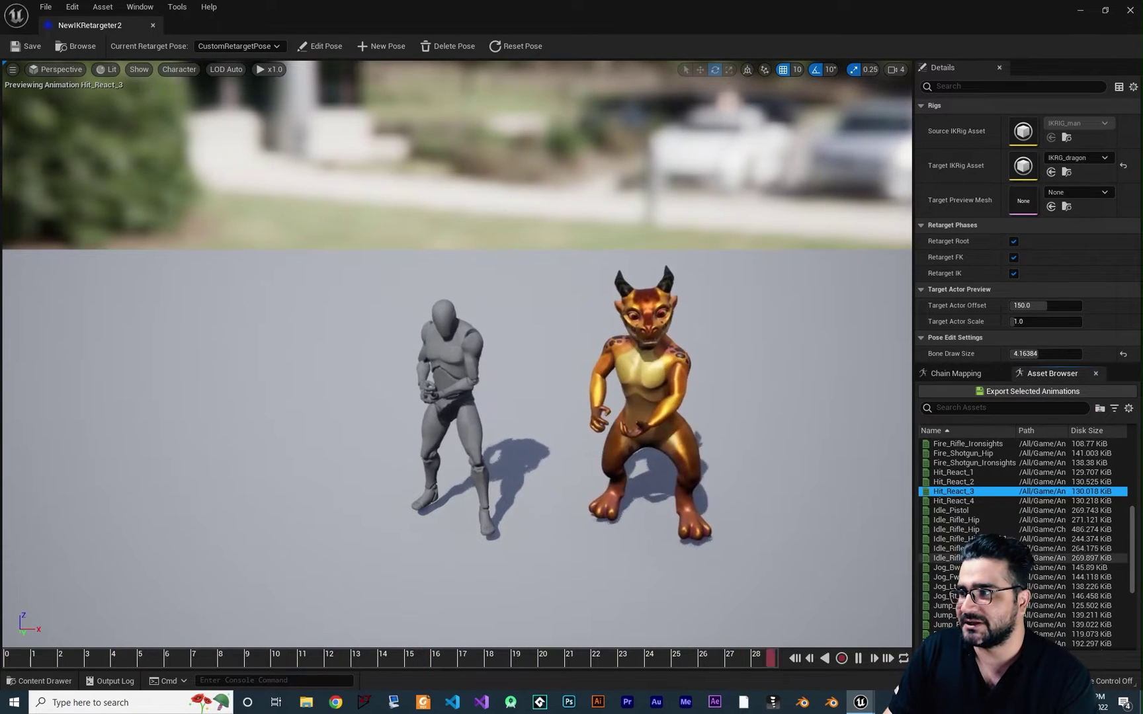
pyautogui.click(952, 548)
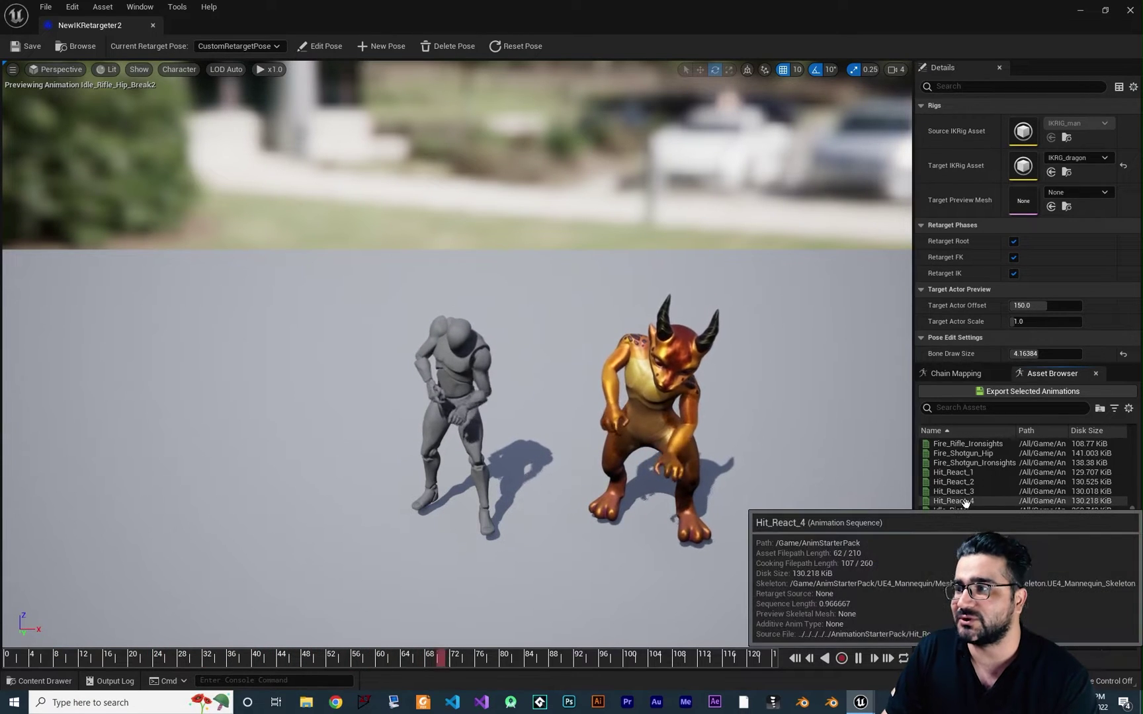
pyautogui.click(968, 529)
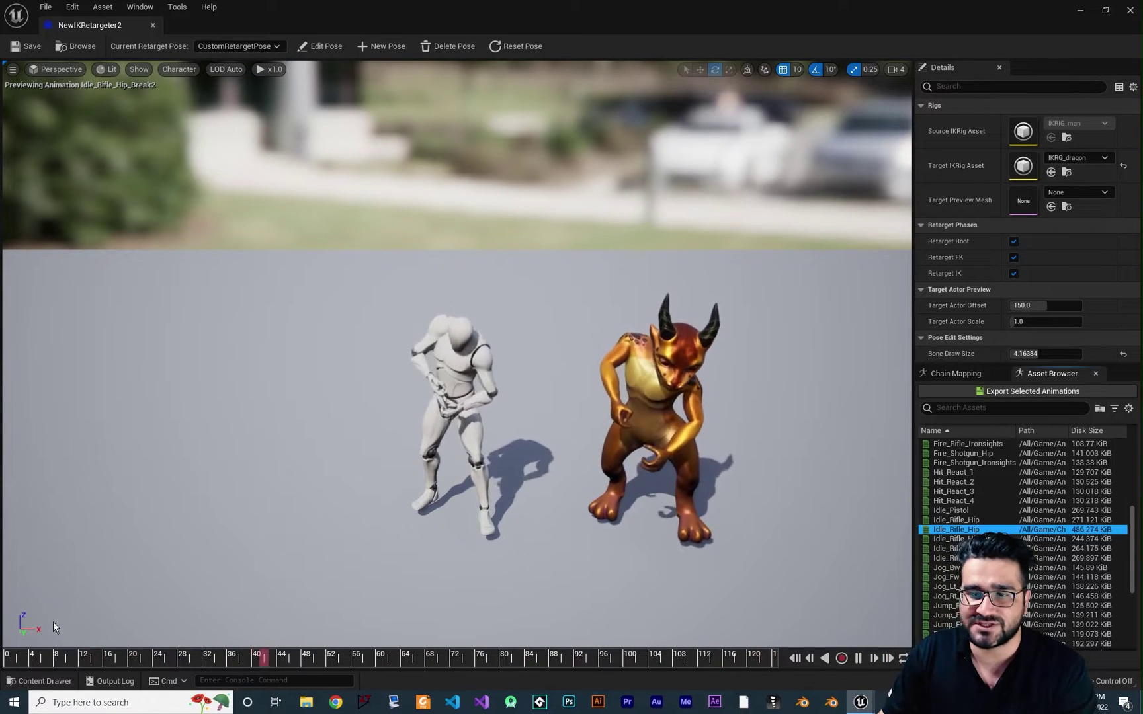
# Look inside folder 4's Animations subfolder, then return to folder 4.
pyautogui.click(39, 681)
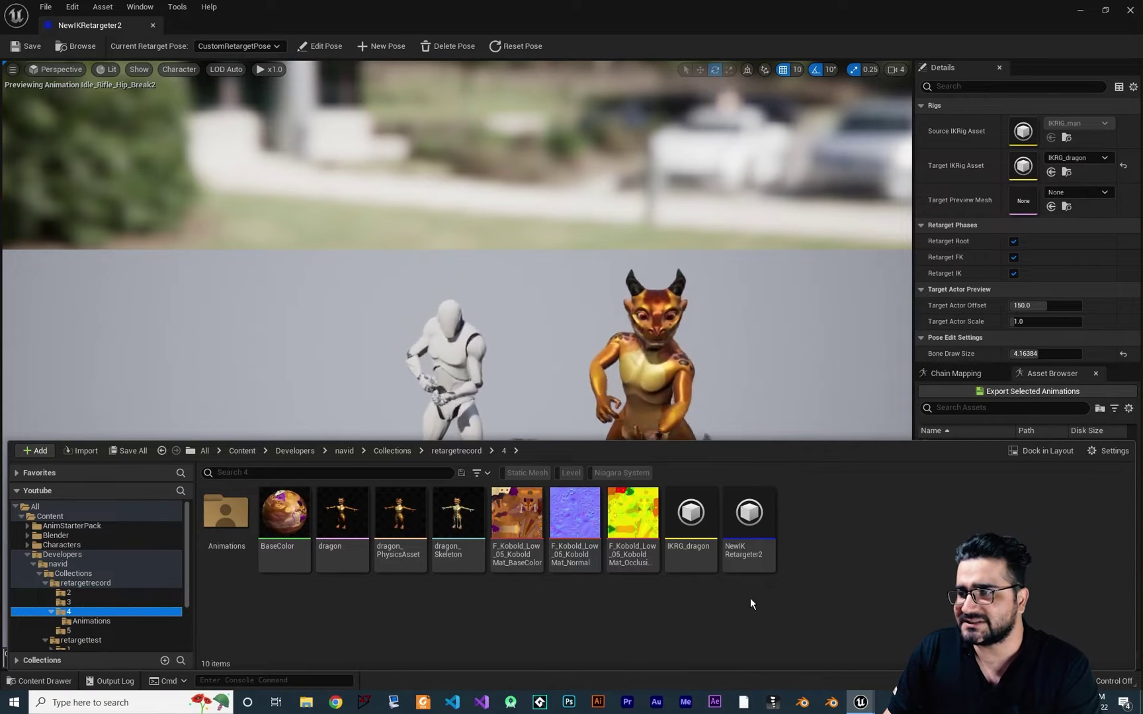
pyautogui.moveTo(687, 557)
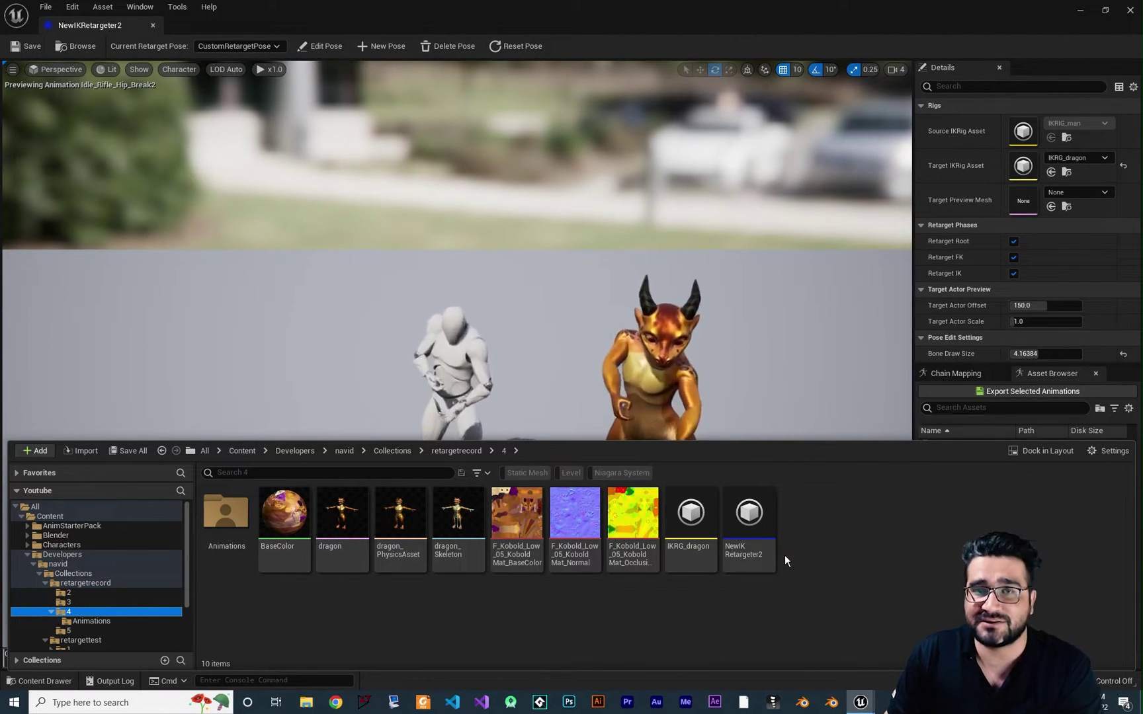
pyautogui.click(521, 613)
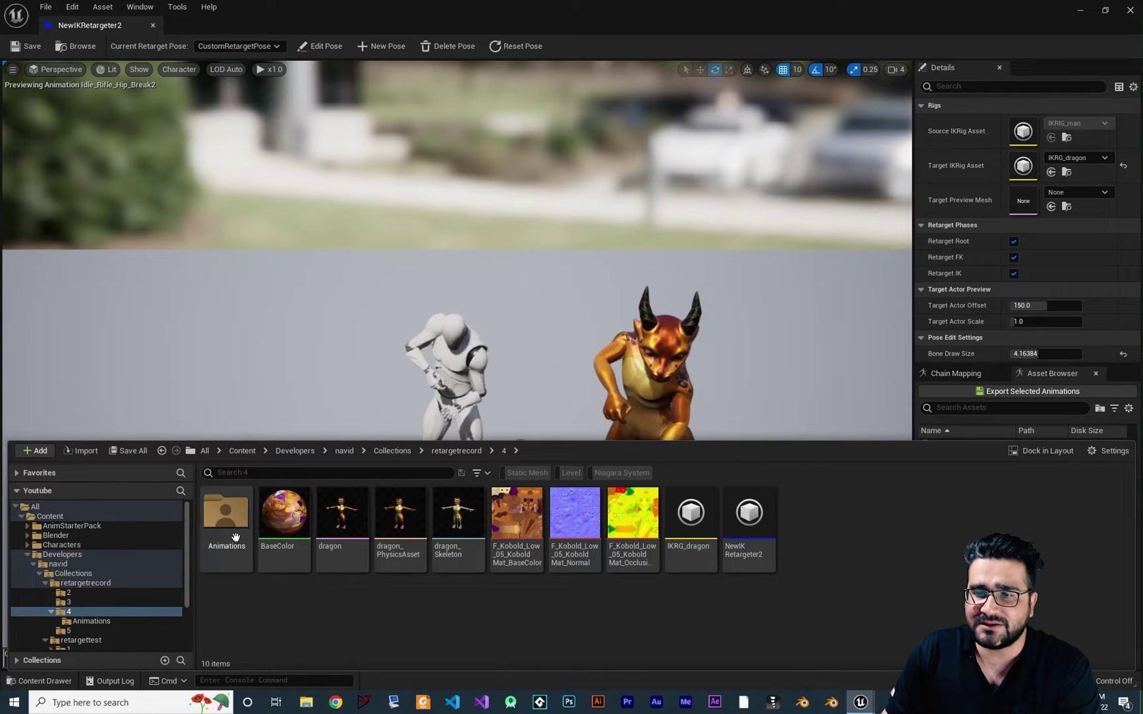
pyautogui.doubleClick(227, 513)
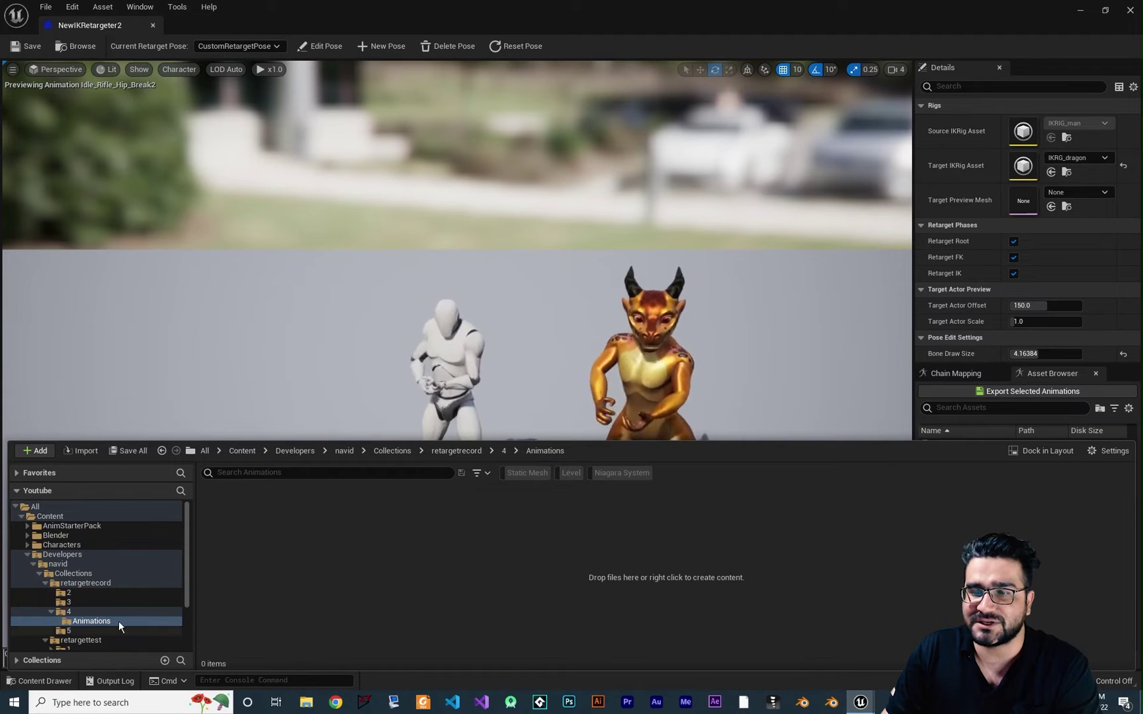
pyautogui.click(76, 609)
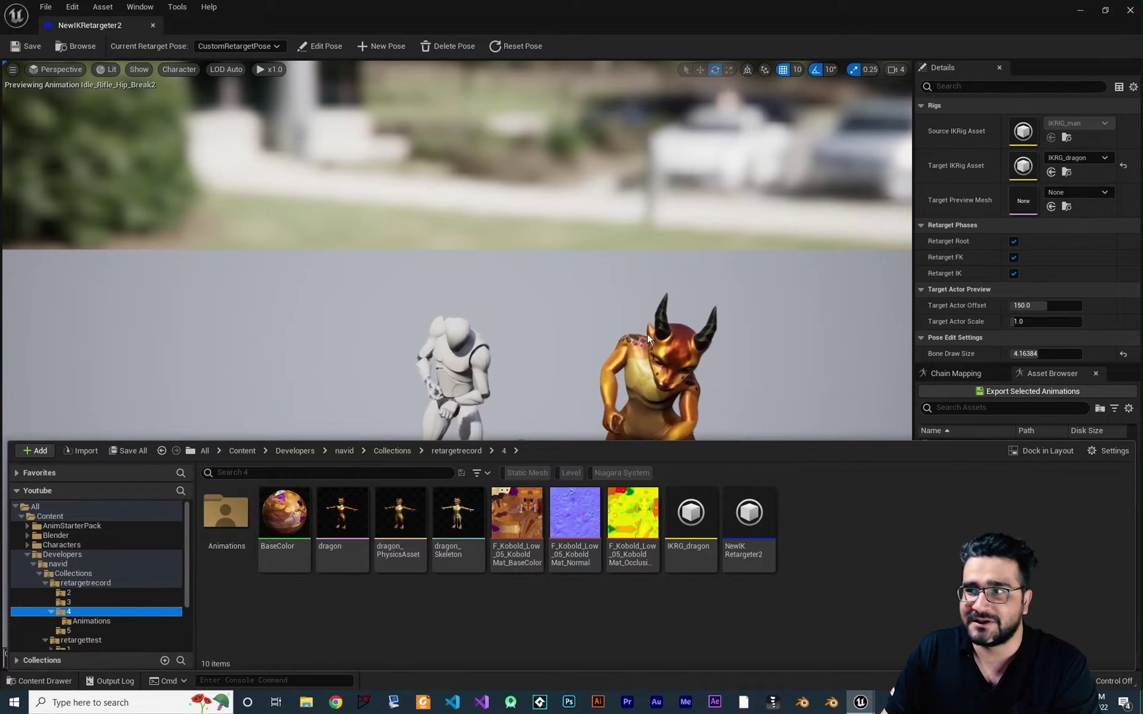
# Preview Idle_Pistol in the full viewport, then select every animation in the list.
pyautogui.click(666, 322)
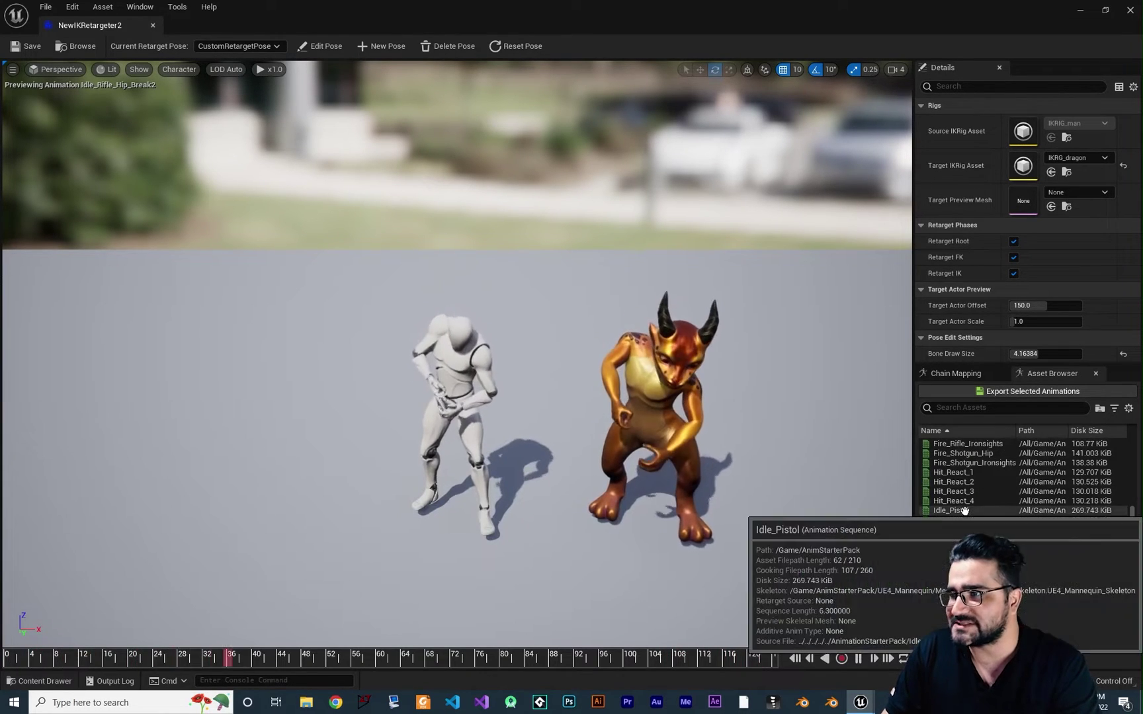
pyautogui.click(977, 510)
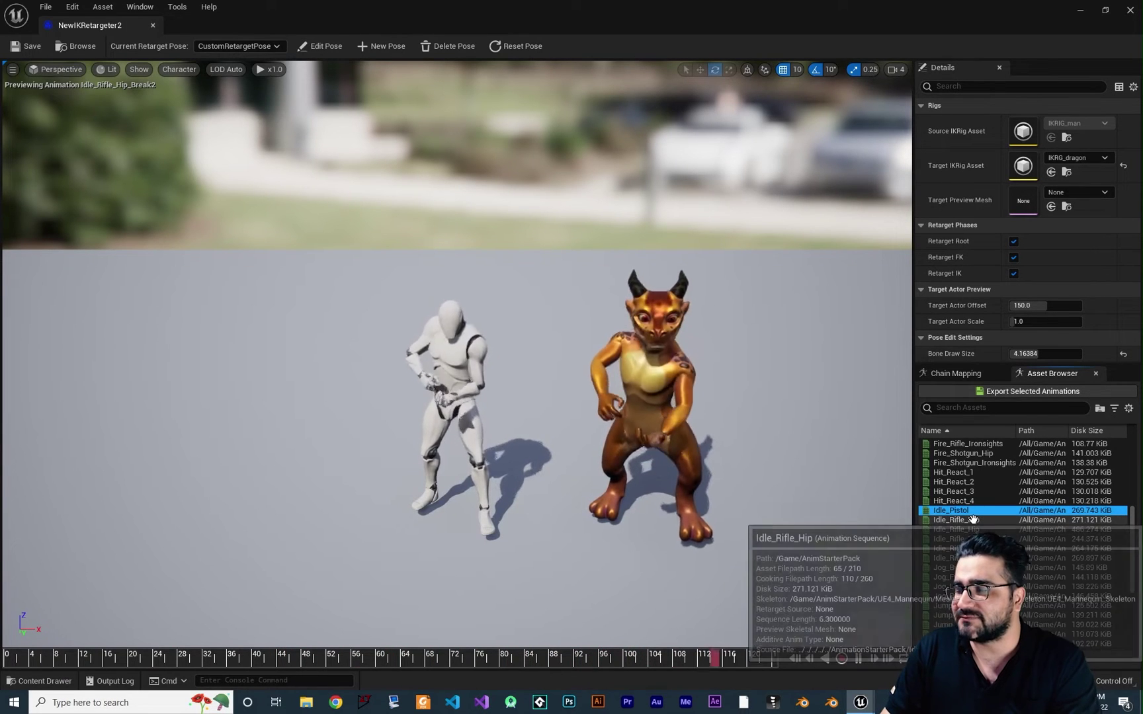
pyautogui.hotkey('ctrl', 'a')
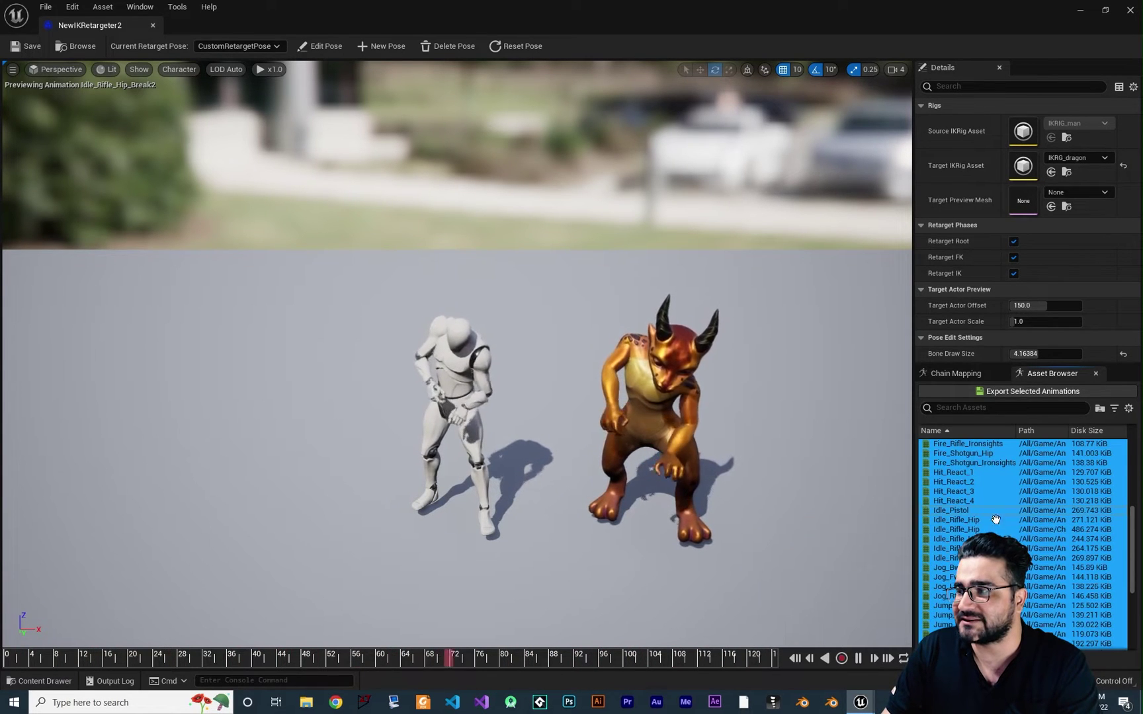
# Export the selected animations to Developers/navid/Collections/retargetrecord/4/Animations.
pyautogui.click(1022, 393)
pyautogui.click(459, 318)
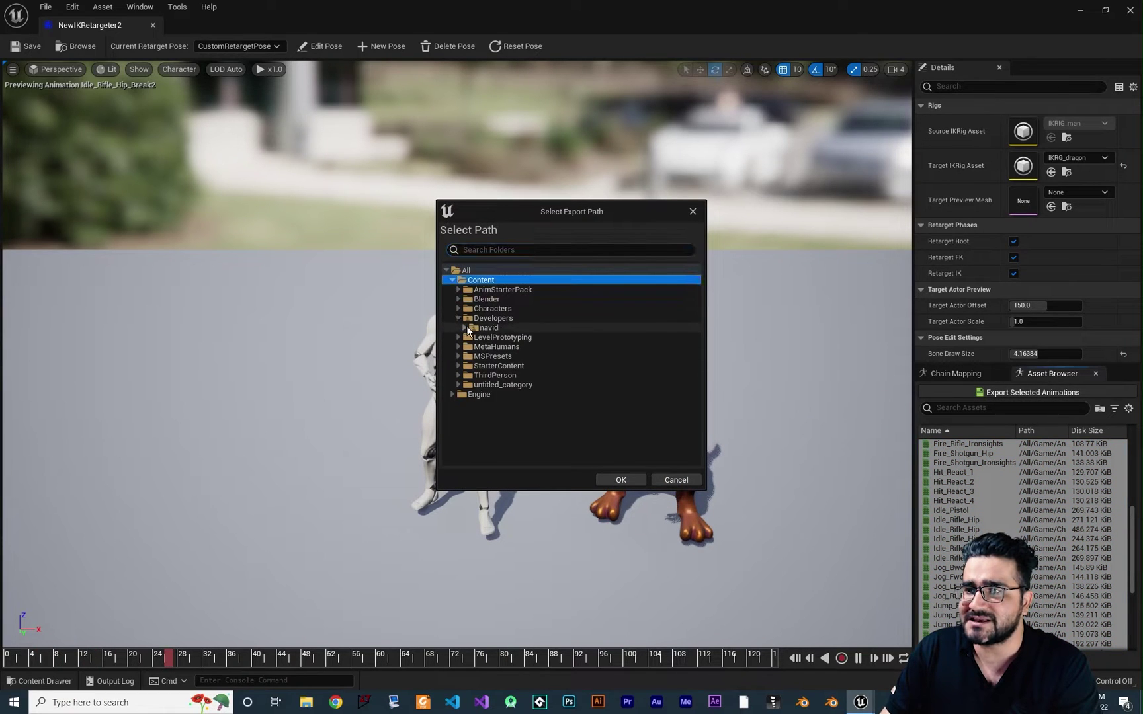
pyautogui.click(465, 327)
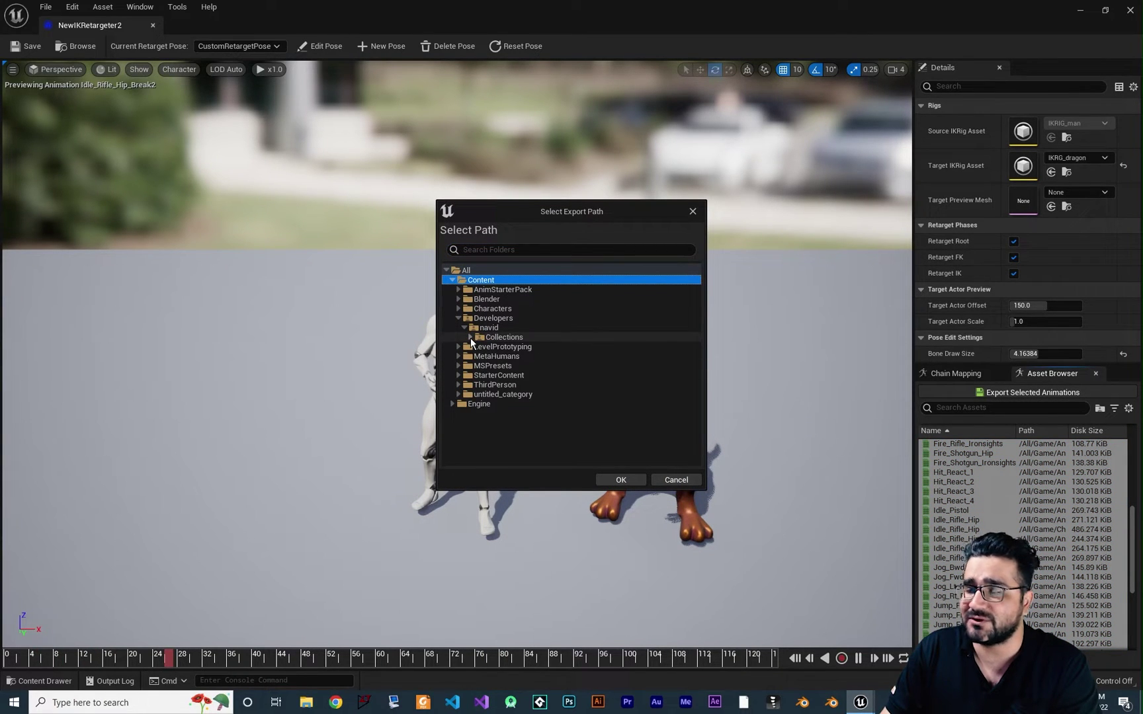
pyautogui.click(470, 337)
pyautogui.doubleClick(514, 347)
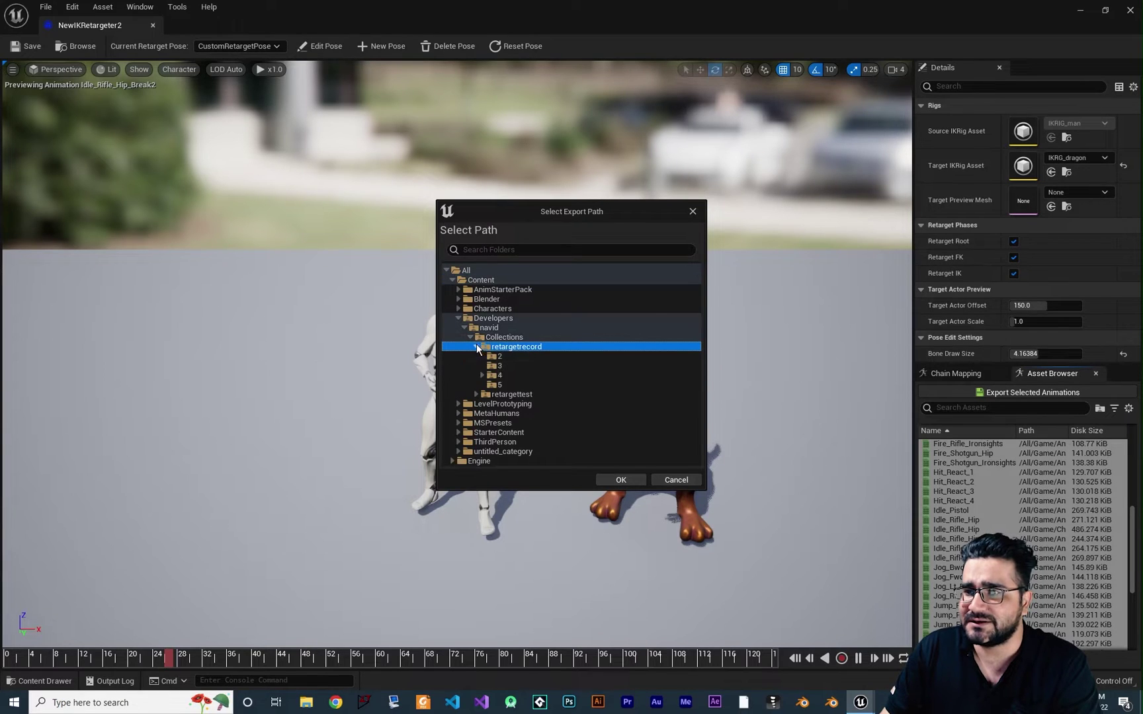
pyautogui.click(507, 374)
pyautogui.click(483, 376)
pyautogui.click(519, 386)
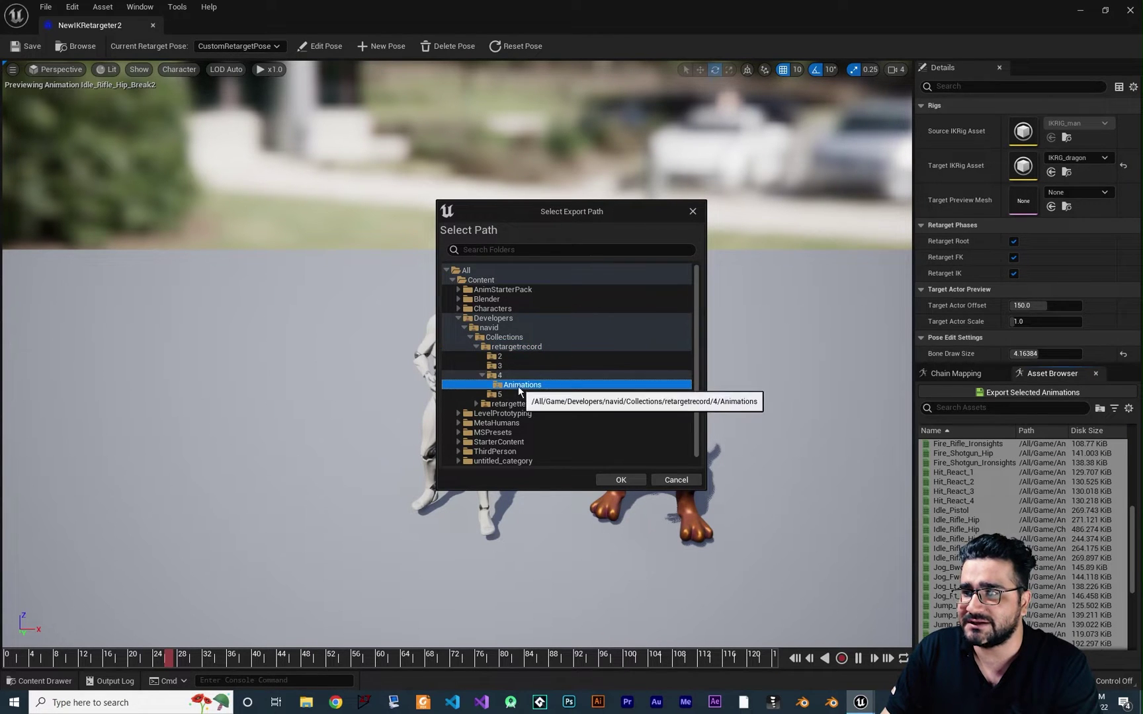
pyautogui.click(621, 480)
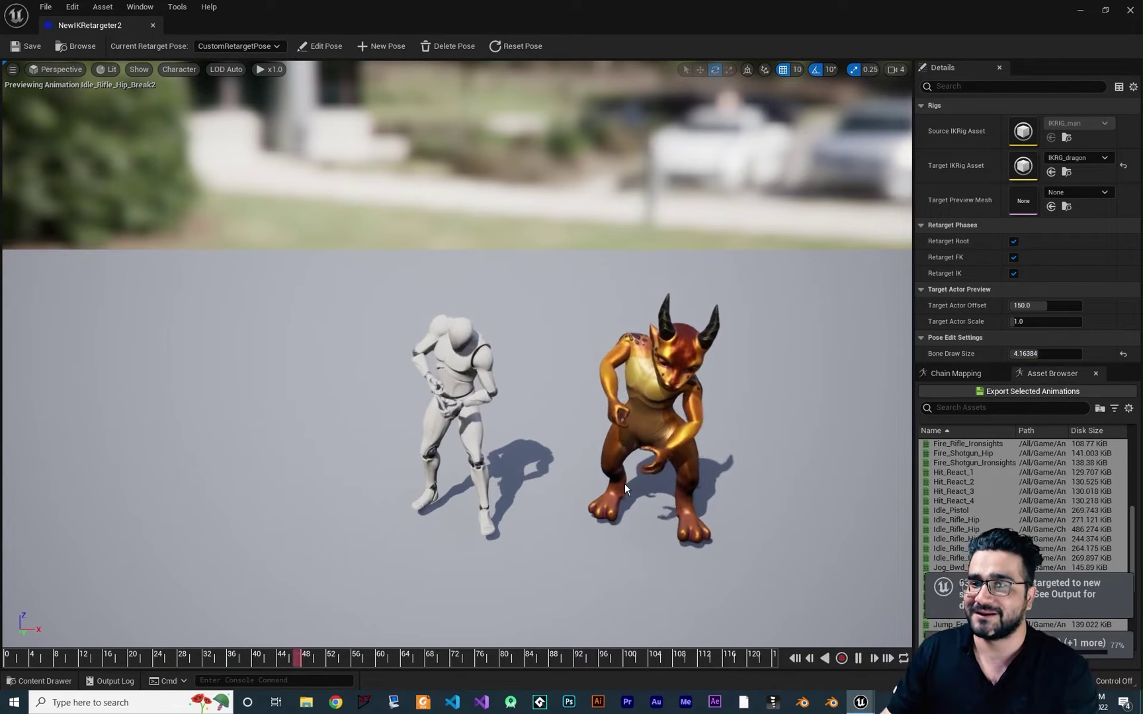
pyautogui.hotkey('ctrl', 'space')
# Close NewIKRetargeter2 and save all the new retargeted animations in the Animations folder.
pyautogui.doubleClick(213, 557)
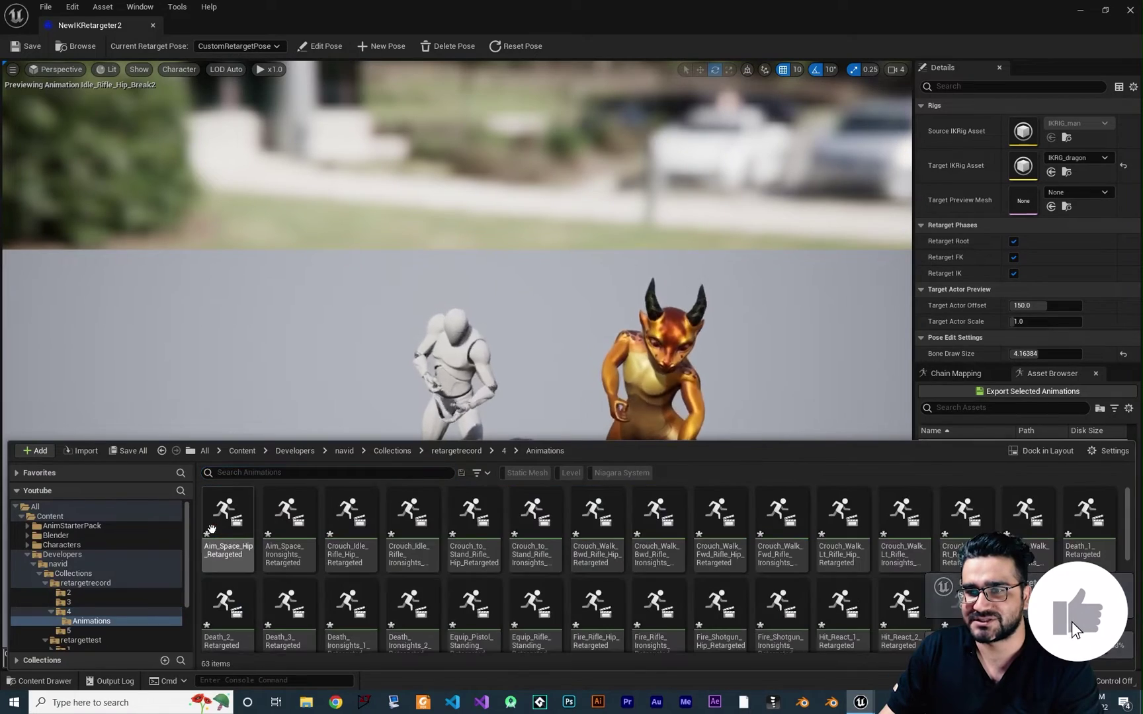
pyautogui.scroll(1, 583, 592)
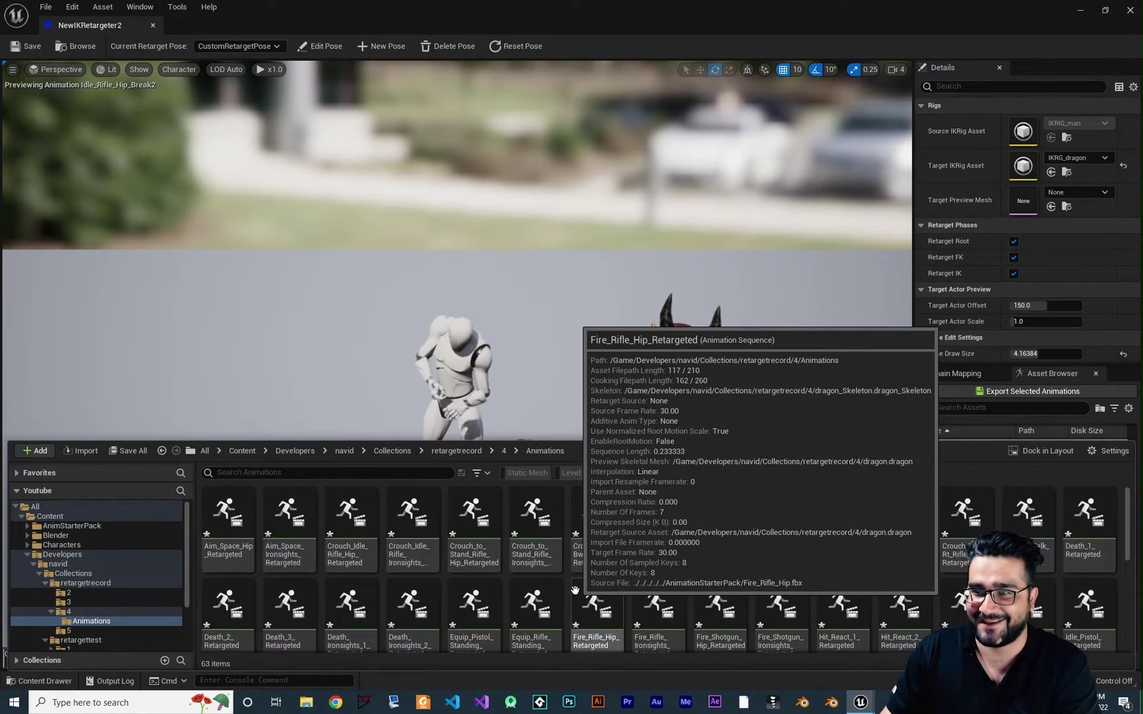
pyautogui.click(153, 25)
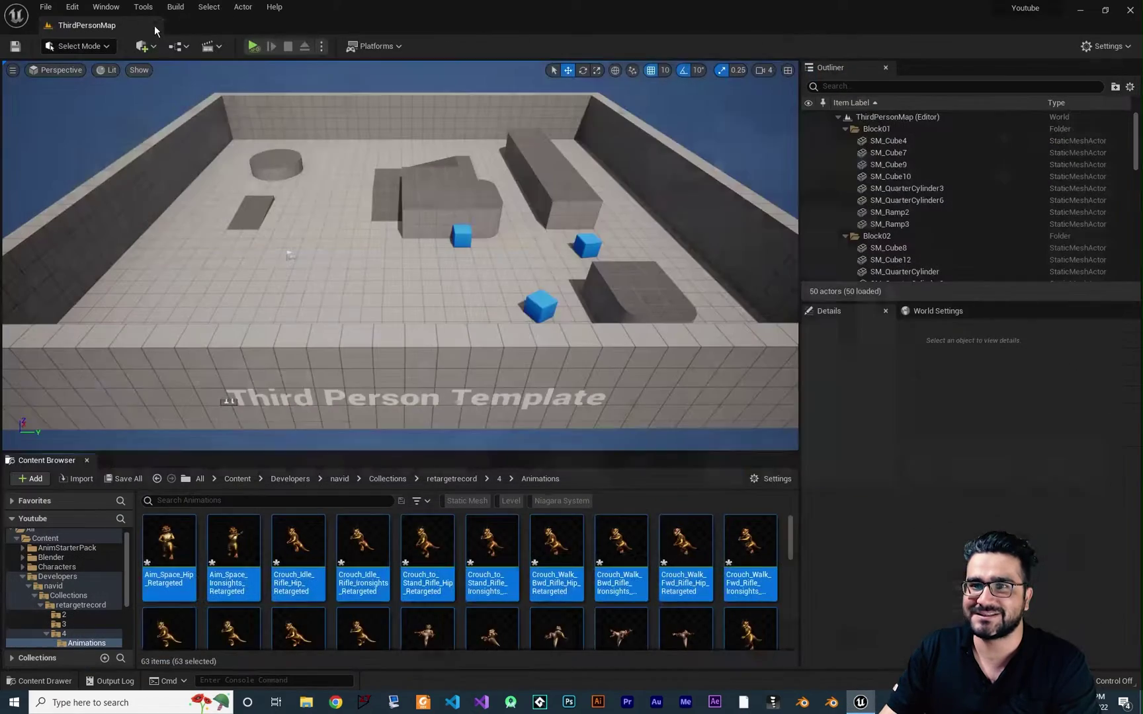
pyautogui.scroll(-8, 395, 582)
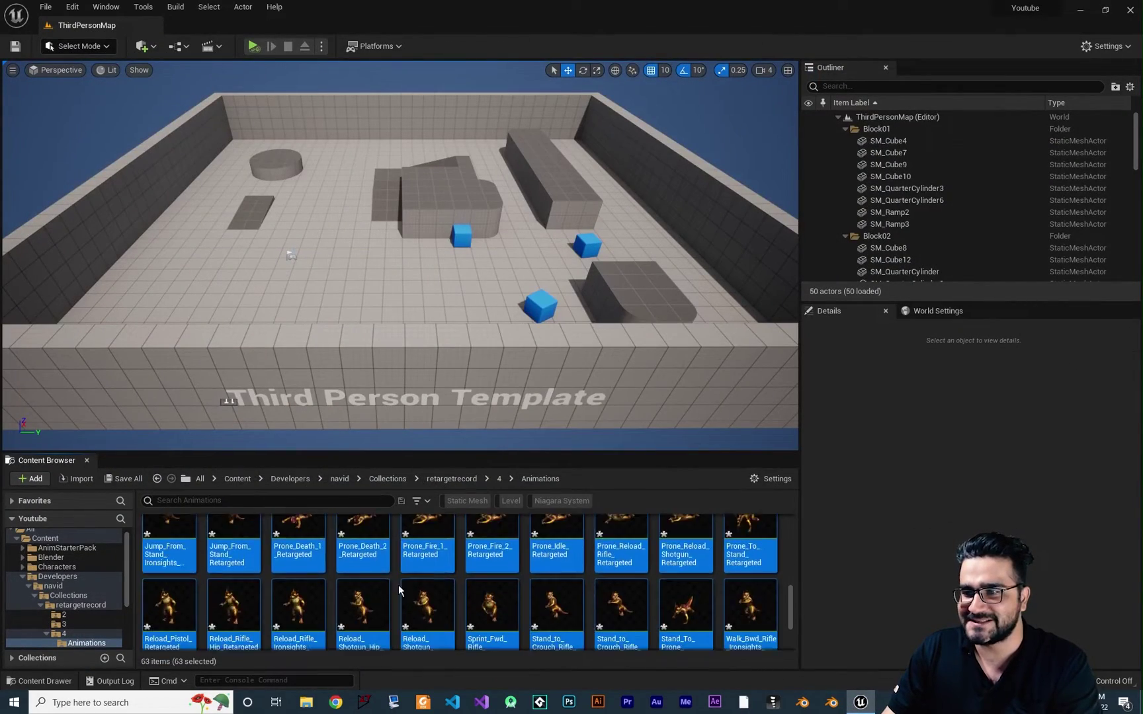
pyautogui.scroll(8, 406, 596)
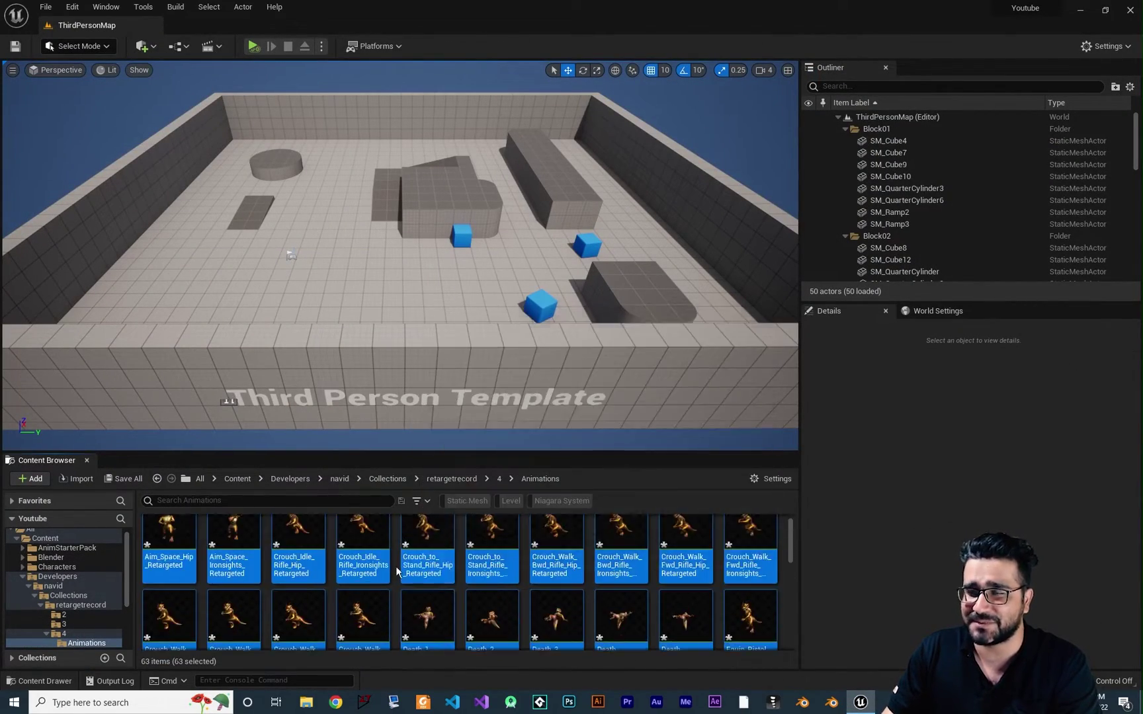
pyautogui.click(462, 534)
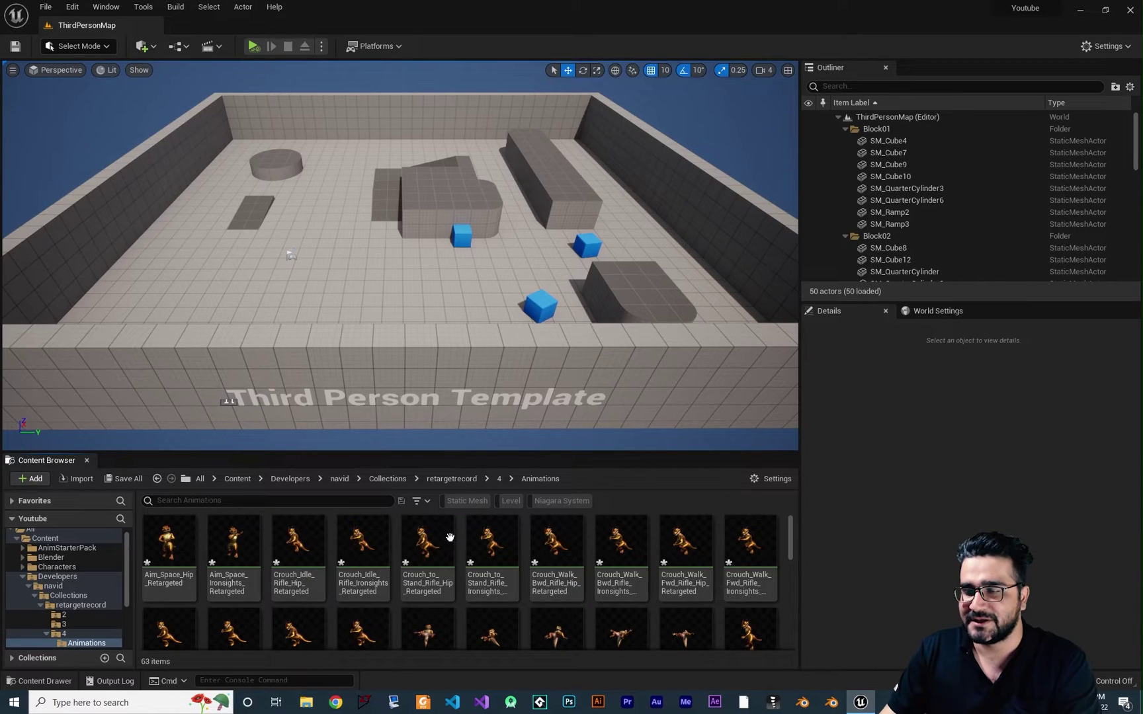
pyautogui.moveTo(494, 534)
pyautogui.hotkey('ctrl', 's')
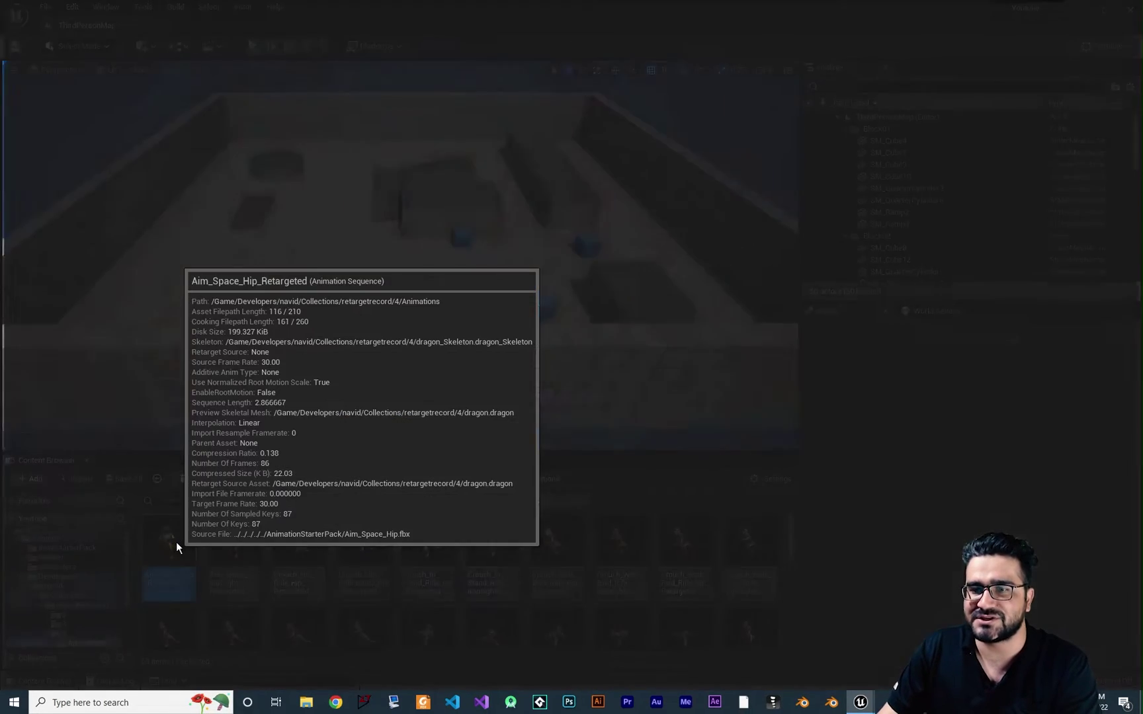
# Check Aim_Space_Hip_Retargeted and Hit_React_1_Retargeted on the dragon, then return to folder 4.
pyautogui.doubleClick(176, 541)
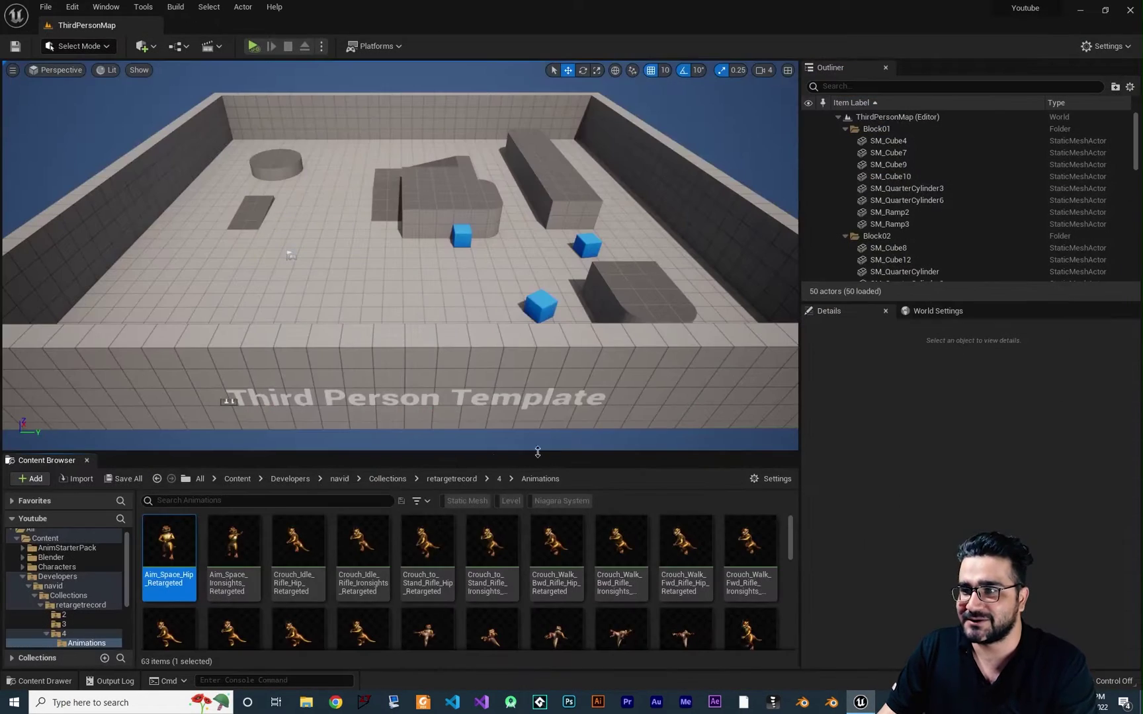
pyautogui.moveTo(289, 566)
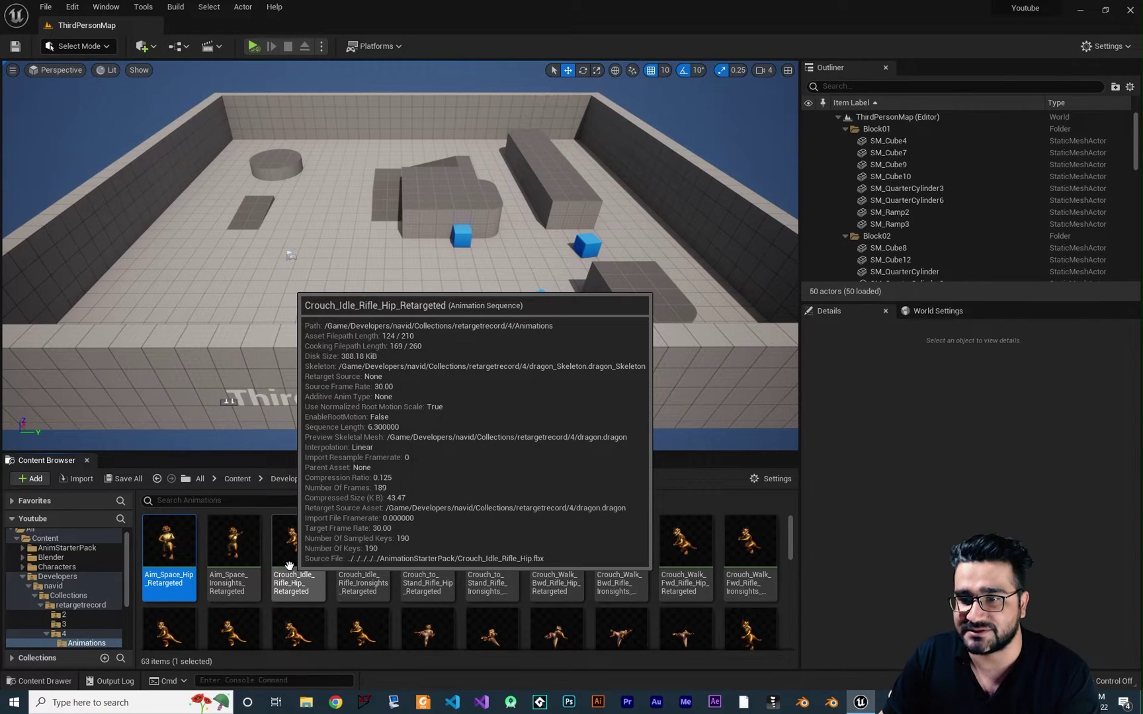
pyautogui.scroll(-1, 661, 595)
pyautogui.moveTo(693, 608)
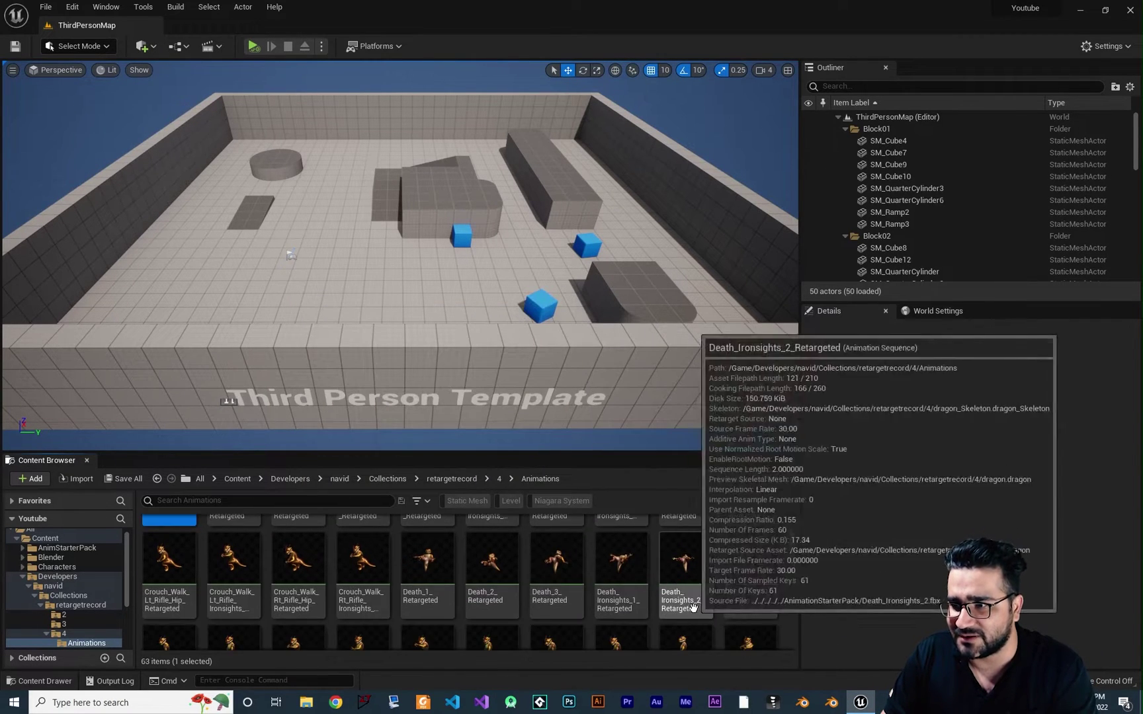
pyautogui.doubleClick(684, 575)
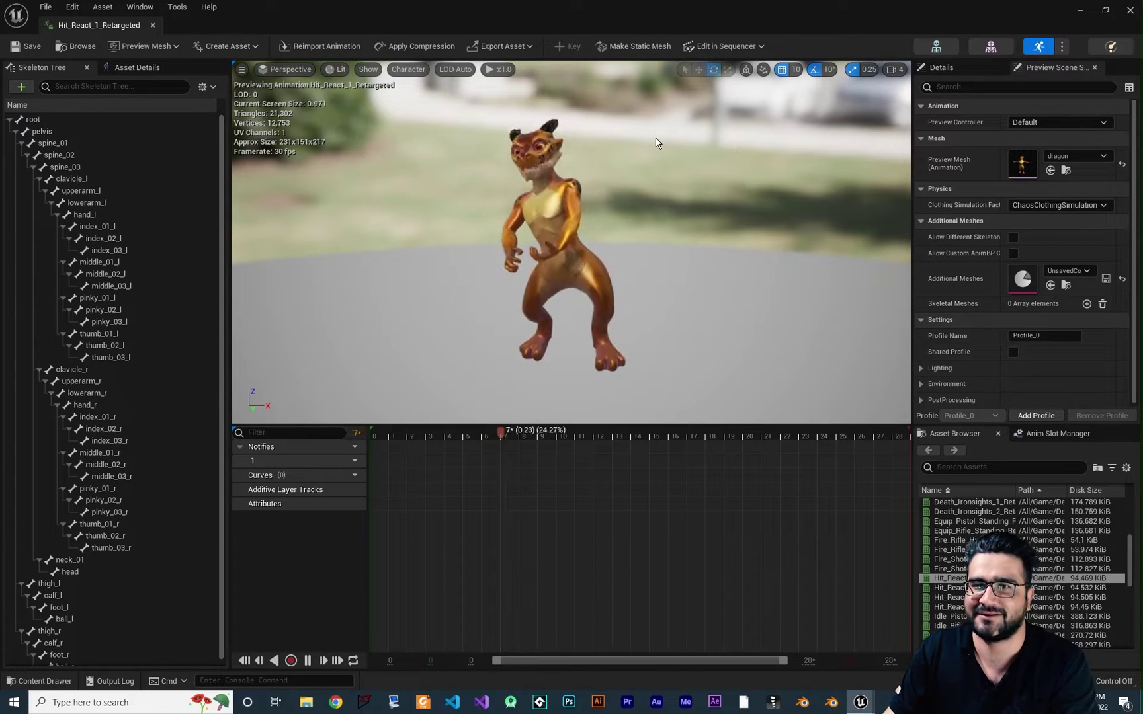
pyautogui.click(154, 25)
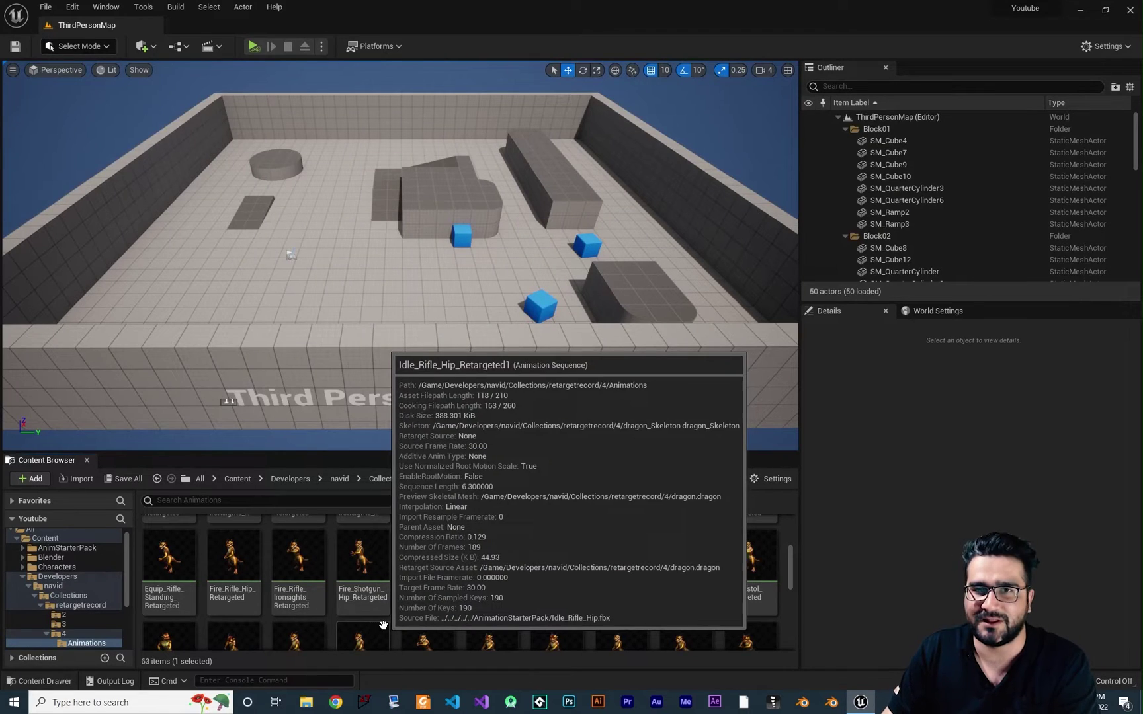
pyautogui.scroll(2, 383, 620)
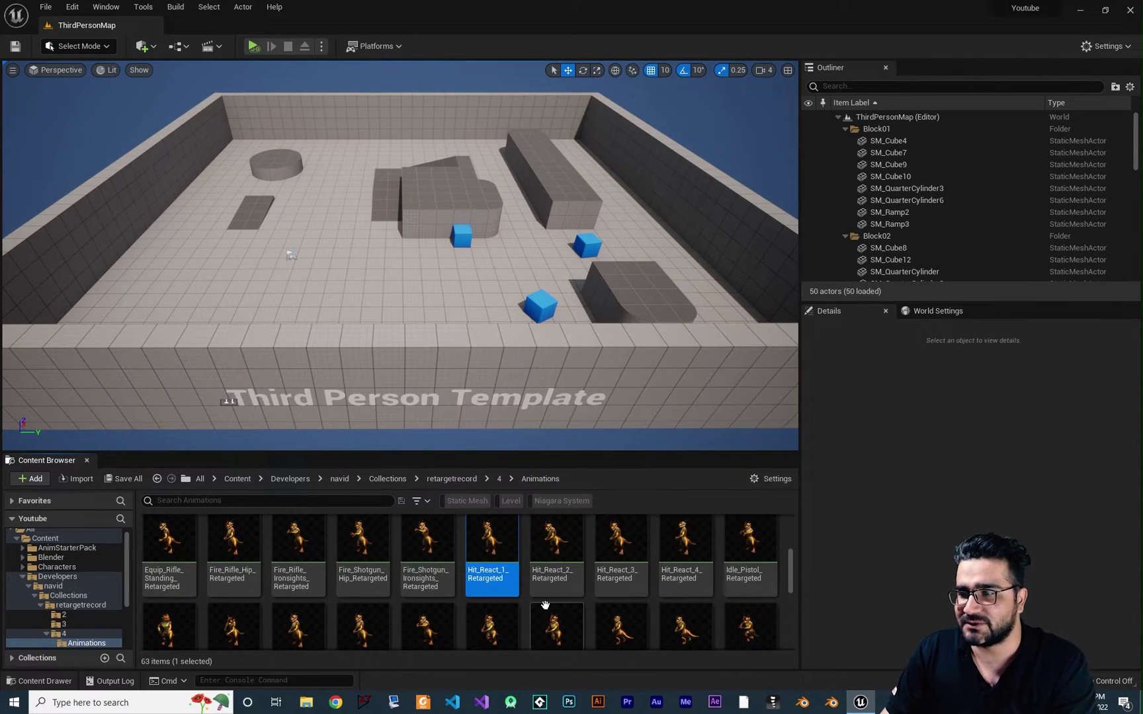
pyautogui.click(499, 478)
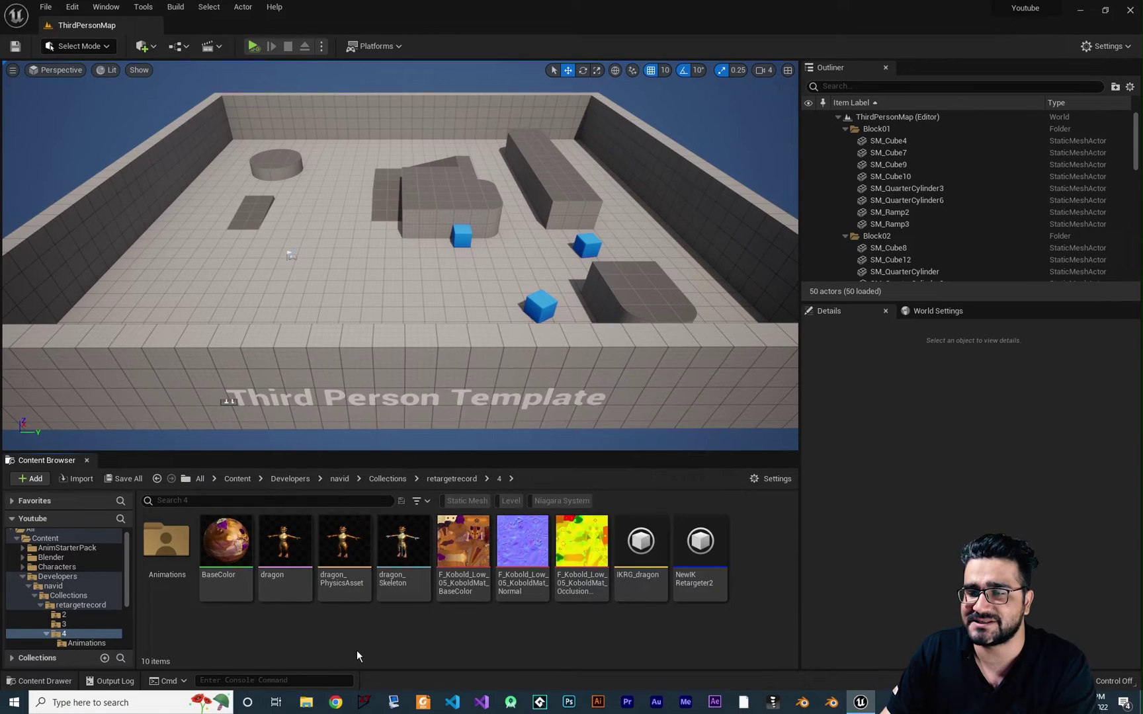
# Create an Animation > Mirror Data Table on dragon_Skeleton, name it MDT_dragon, and open it.
pyautogui.rightClick(412, 636)
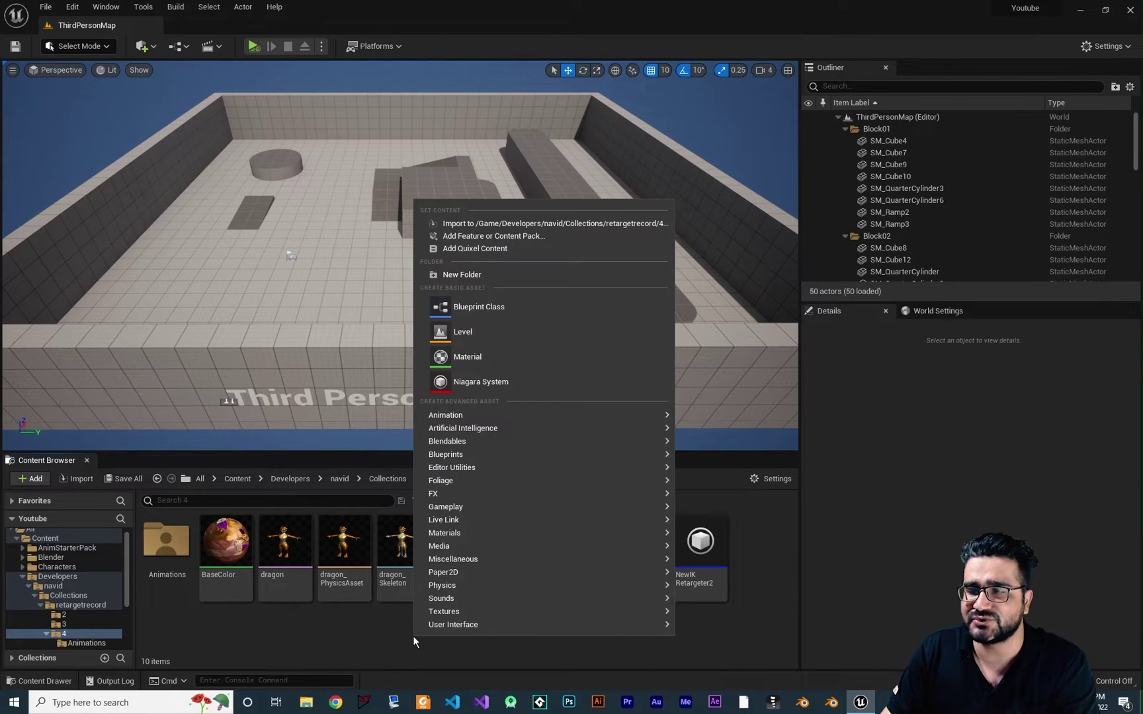
pyautogui.moveTo(494, 428)
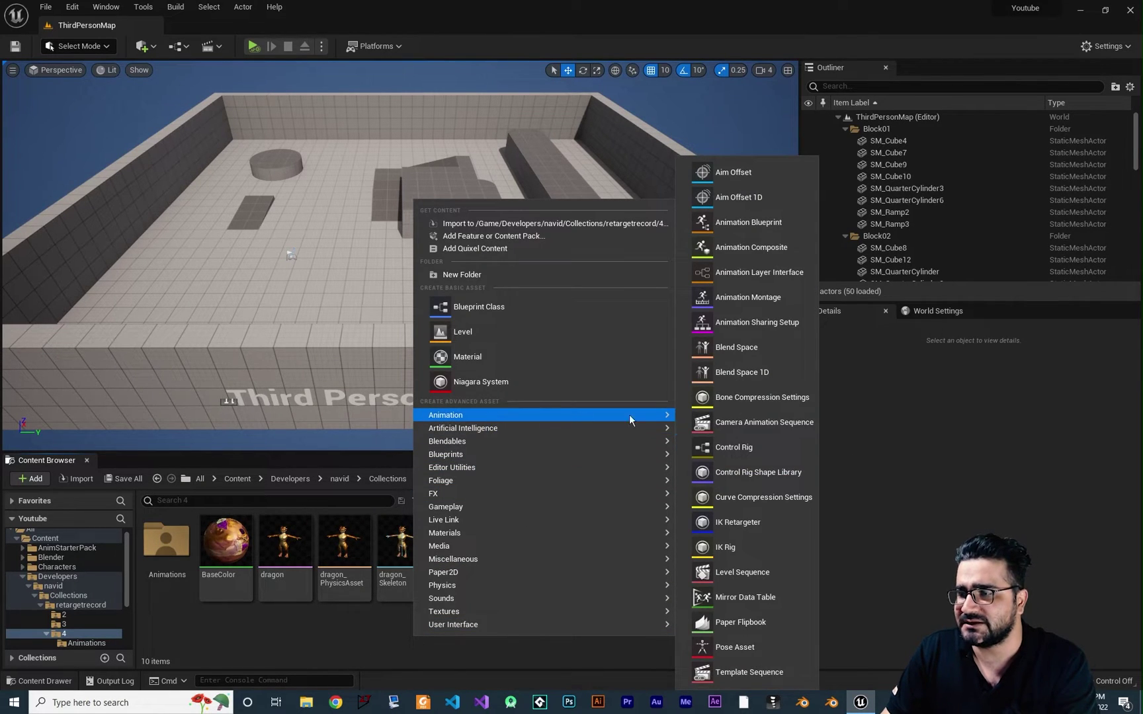
pyautogui.click(753, 598)
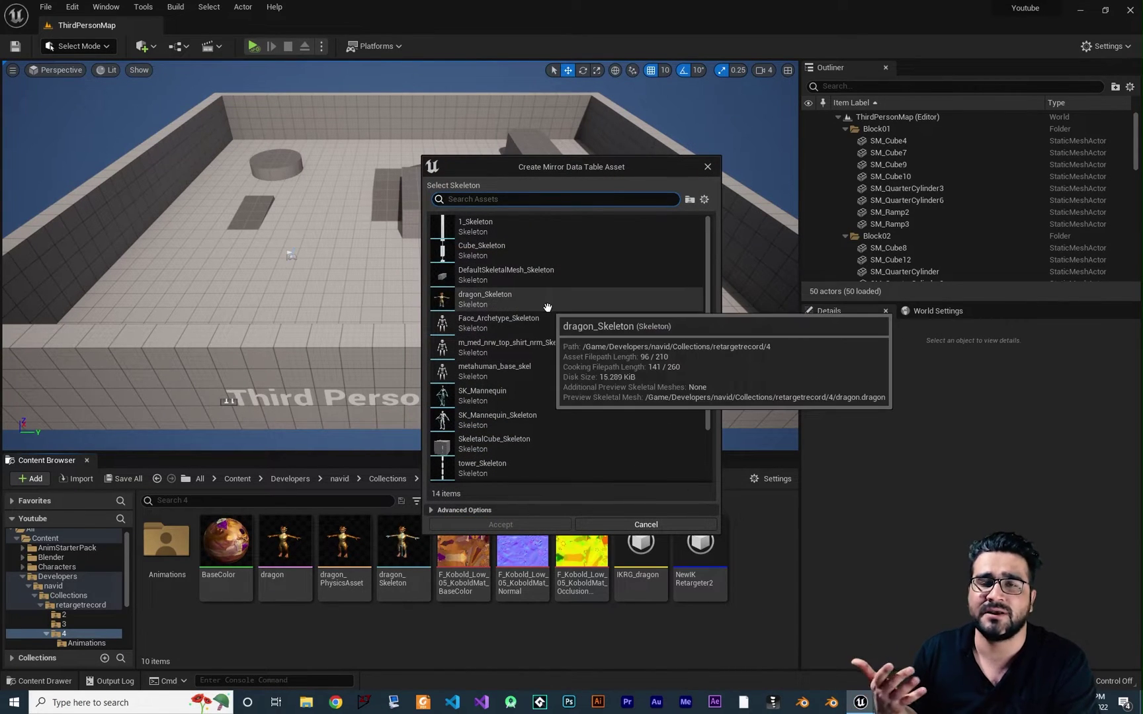
pyautogui.click(470, 302)
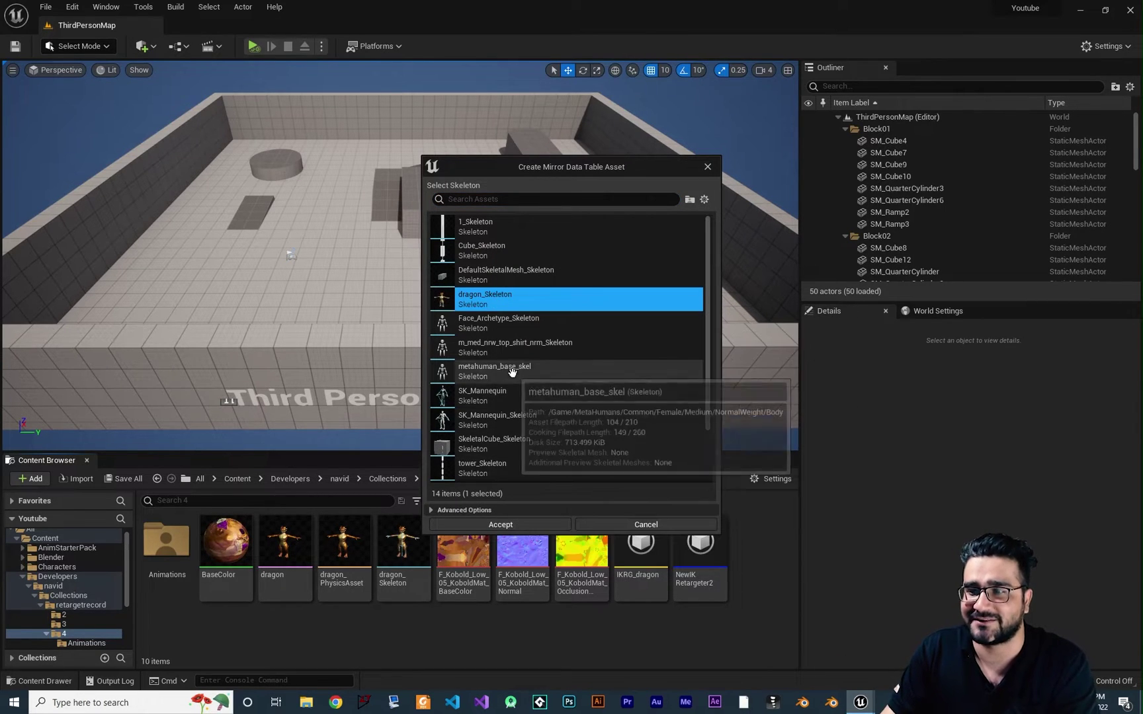
pyautogui.click(509, 527)
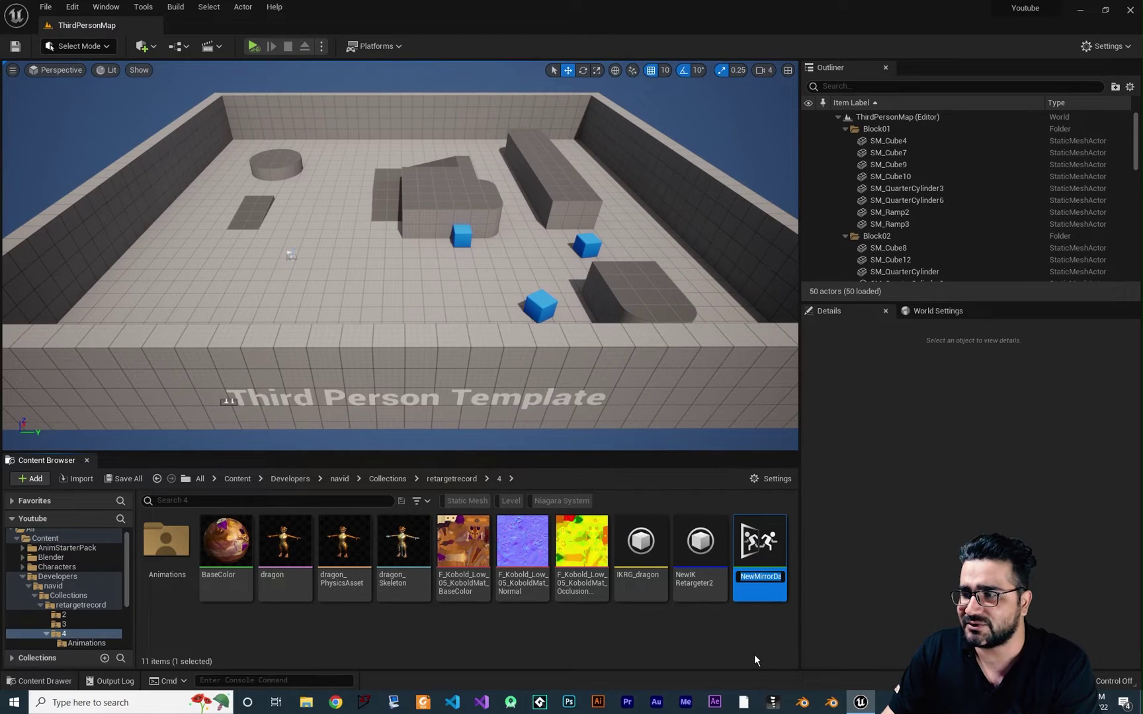
pyautogui.write('MDT')
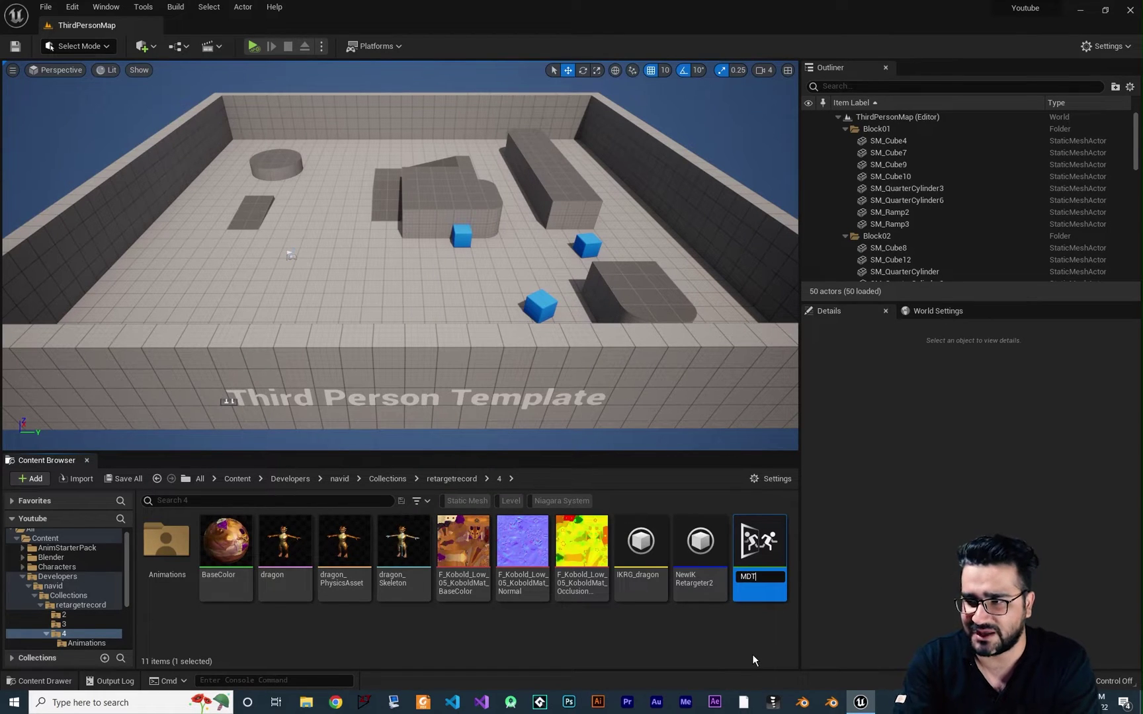
pyautogui.write('_drago')
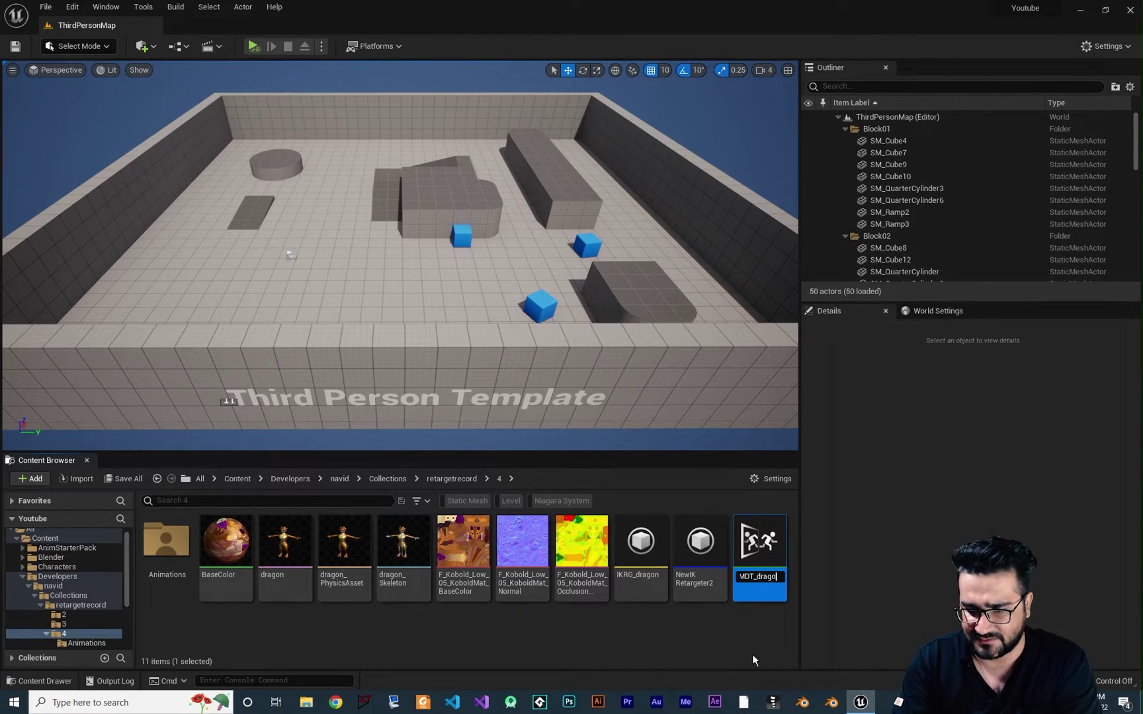
pyautogui.write('n')
pyautogui.press('Return')
pyautogui.doubleClick(708, 549)
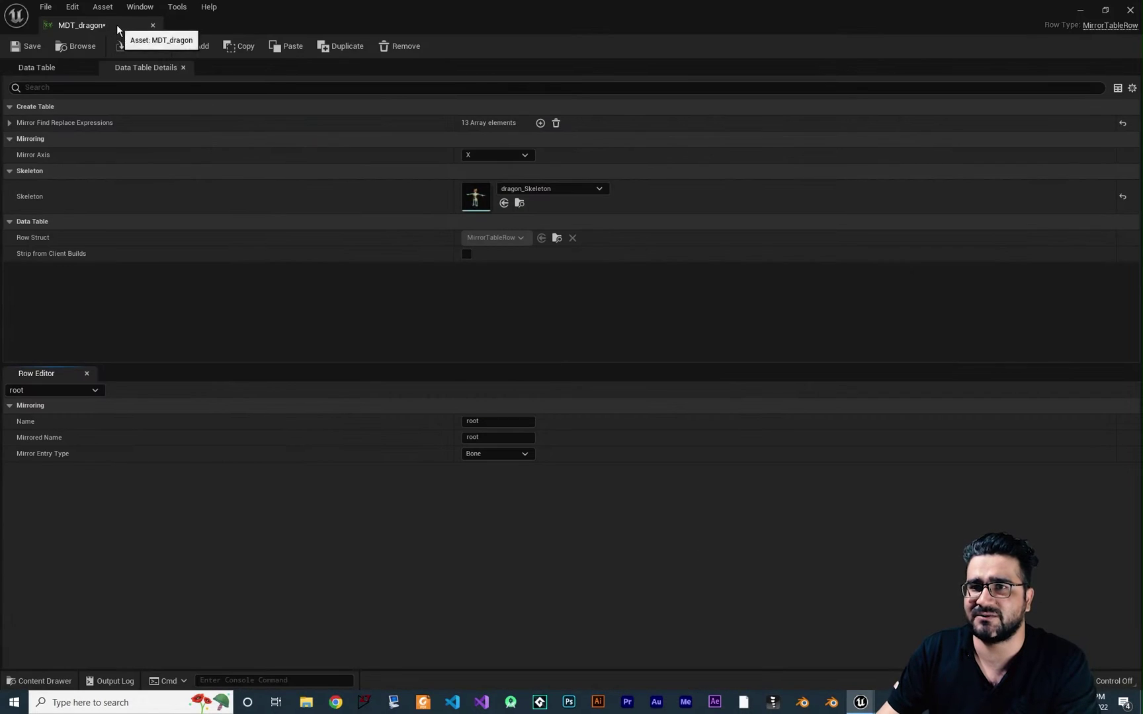
# Dock MDT_dragon beside ThirdPersonMap and open dragon_Skeleton from folder 4.
pyautogui.moveTo(116, 24); pyautogui.dragTo(270, 40)
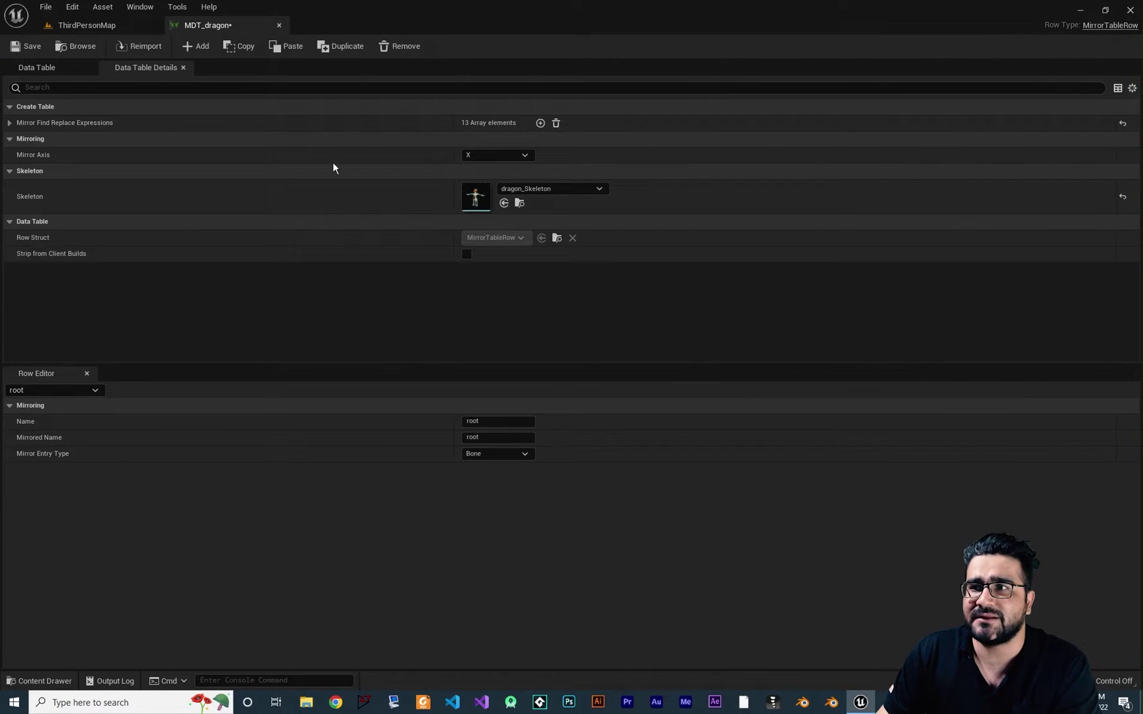
pyautogui.click(40, 680)
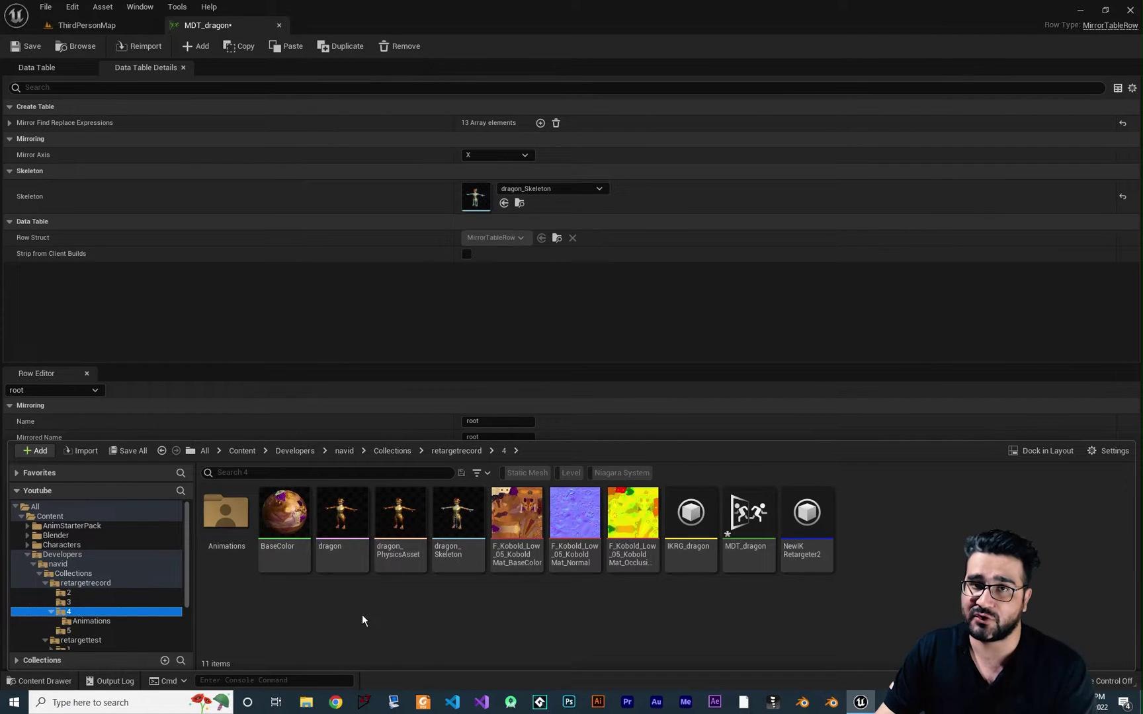
pyautogui.doubleClick(458, 515)
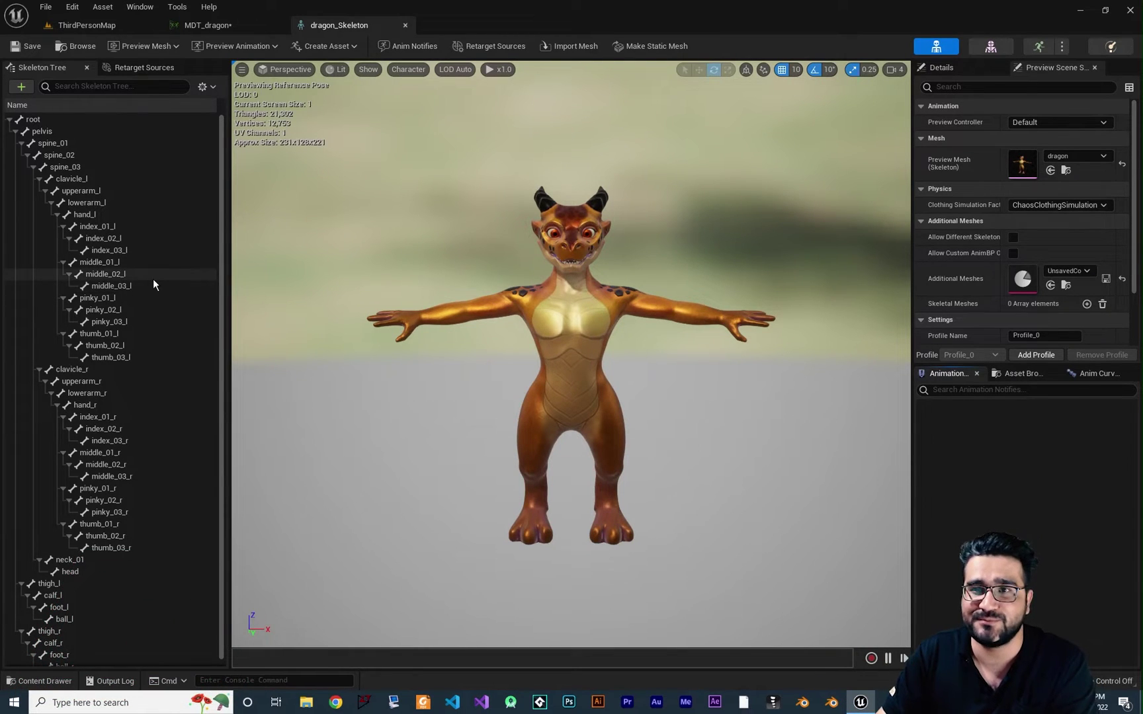
# Switch back to the MDT_dragon tab to view its bone mirror rows.
pyautogui.click(207, 24)
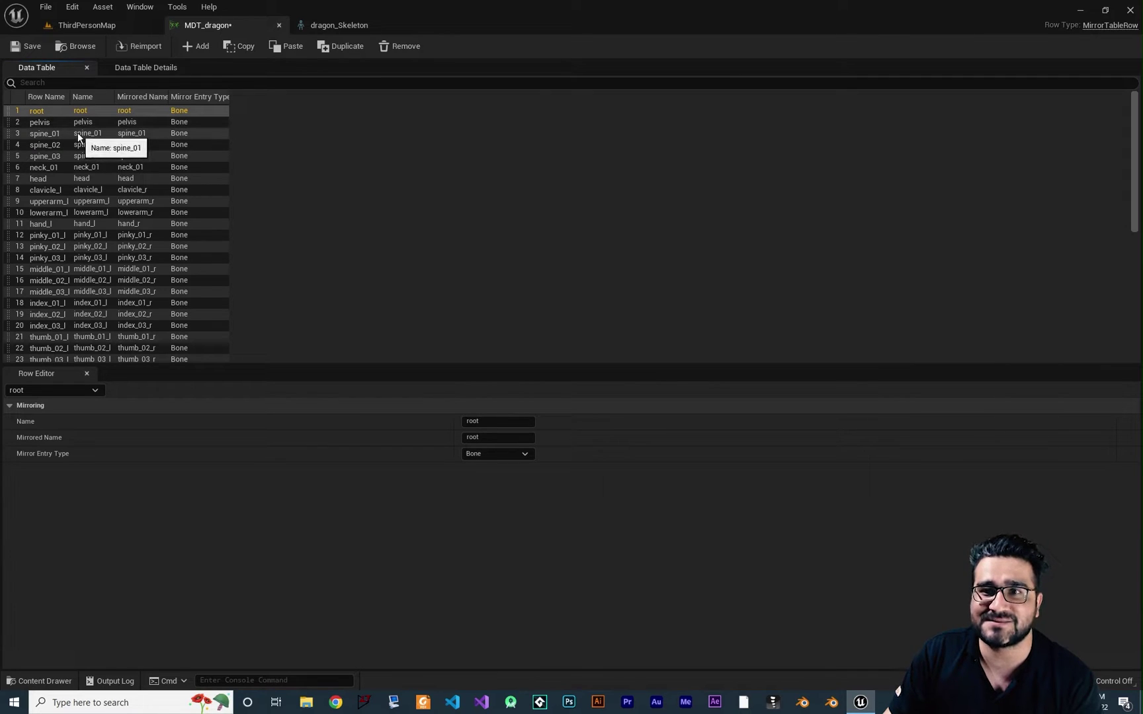
# Browse MDT_dragon's rows, inspecting the clavicle_l, upperarm_l and spine_01 mirror pairings.
pyautogui.click(139, 189)
pyautogui.click(57, 203)
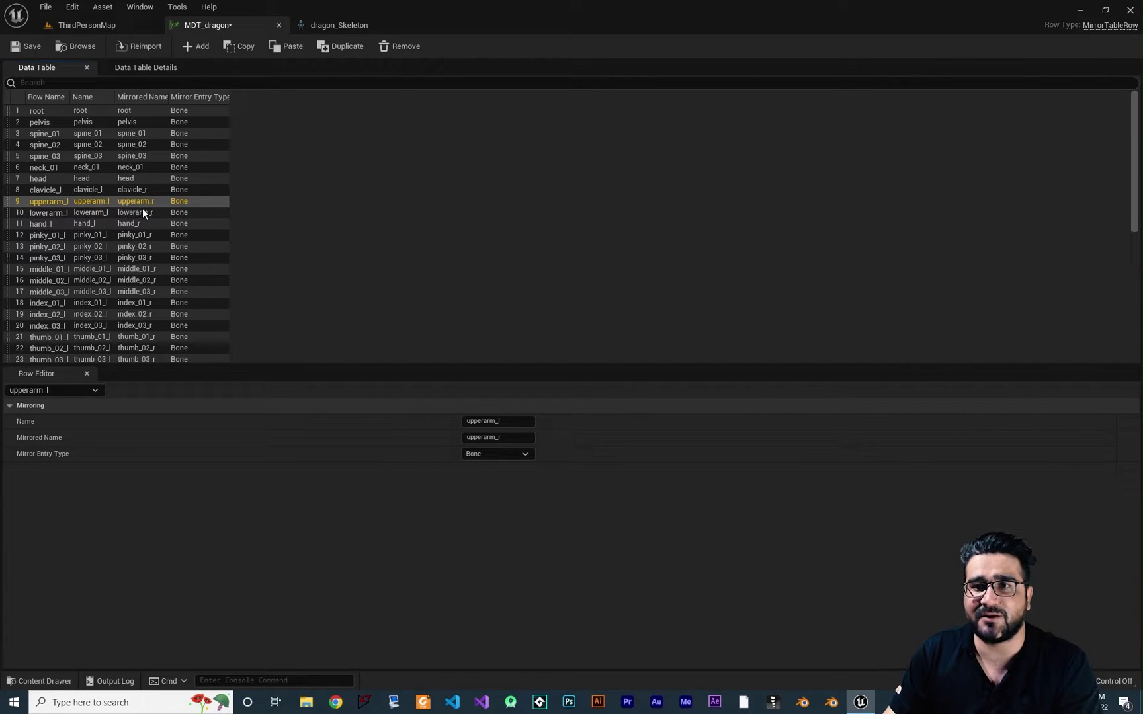
pyautogui.scroll(-8, 143, 205)
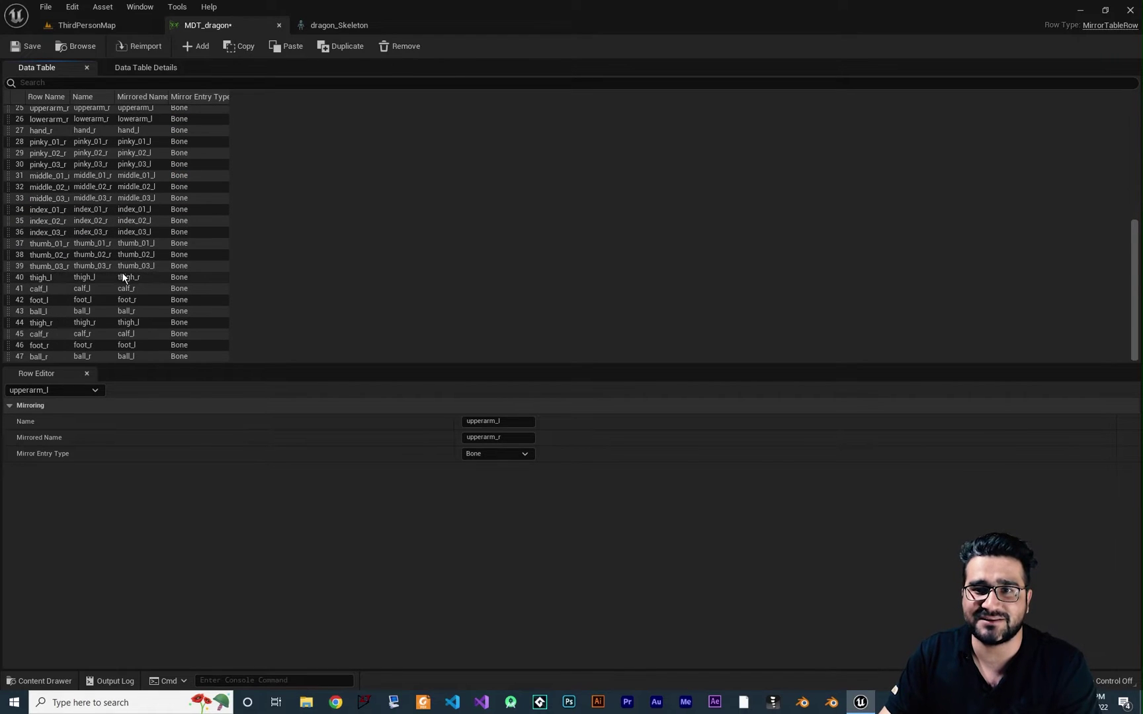
pyautogui.scroll(8, 134, 269)
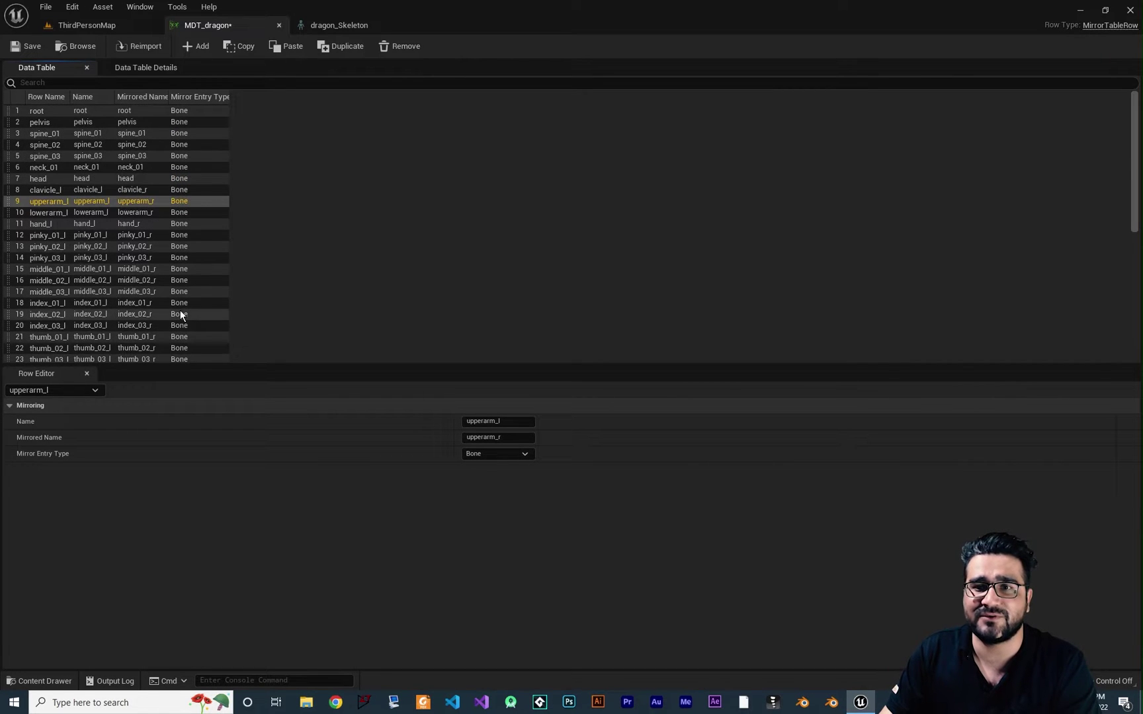
pyautogui.scroll(-3, 115, 261)
pyautogui.scroll(3, 115, 267)
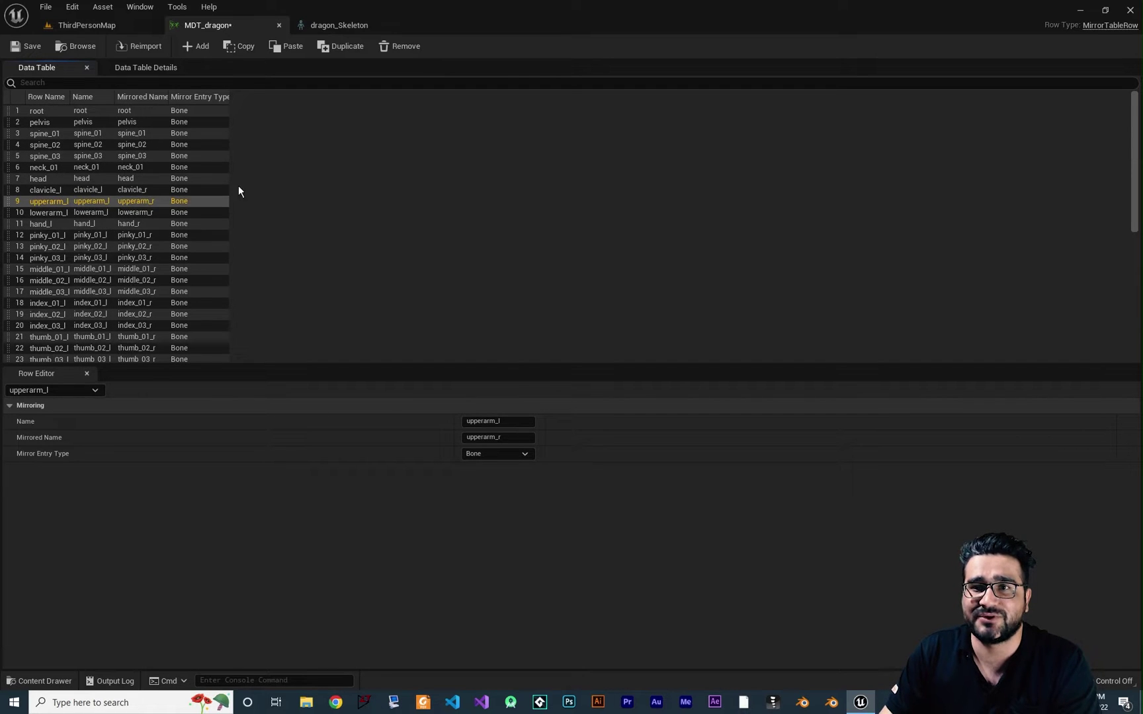
pyautogui.press('Up')
pyautogui.press('Up')
pyautogui.press('Up')
pyautogui.press('Up')
pyautogui.press('Up')
pyautogui.press('Up')
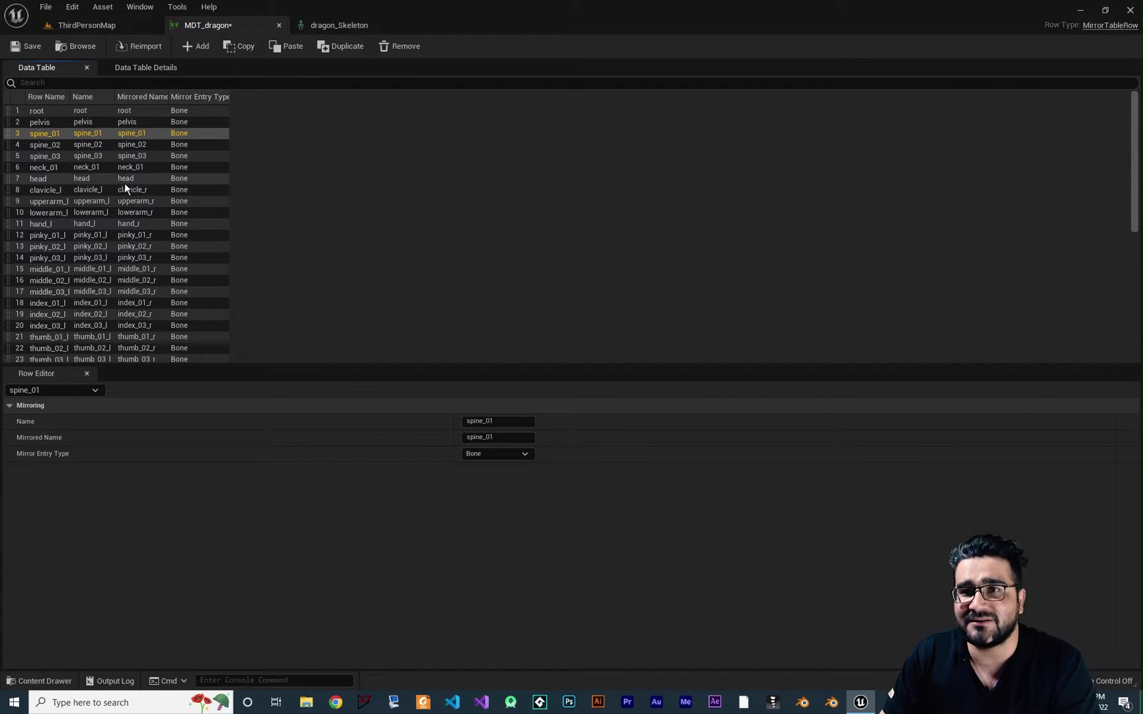
pyautogui.scroll(-4, 107, 235)
# Open and dismiss thumb_01_l's row menu, then show the Data Table Details settings.
pyautogui.rightClick(103, 203)
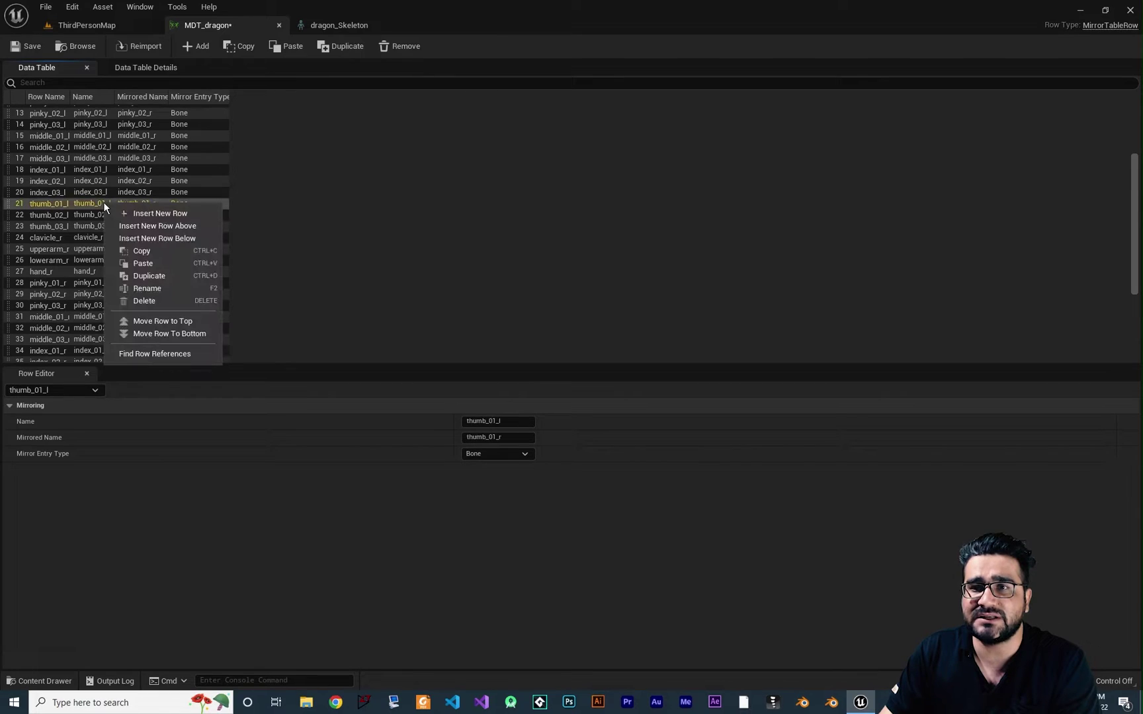
pyautogui.click(380, 222)
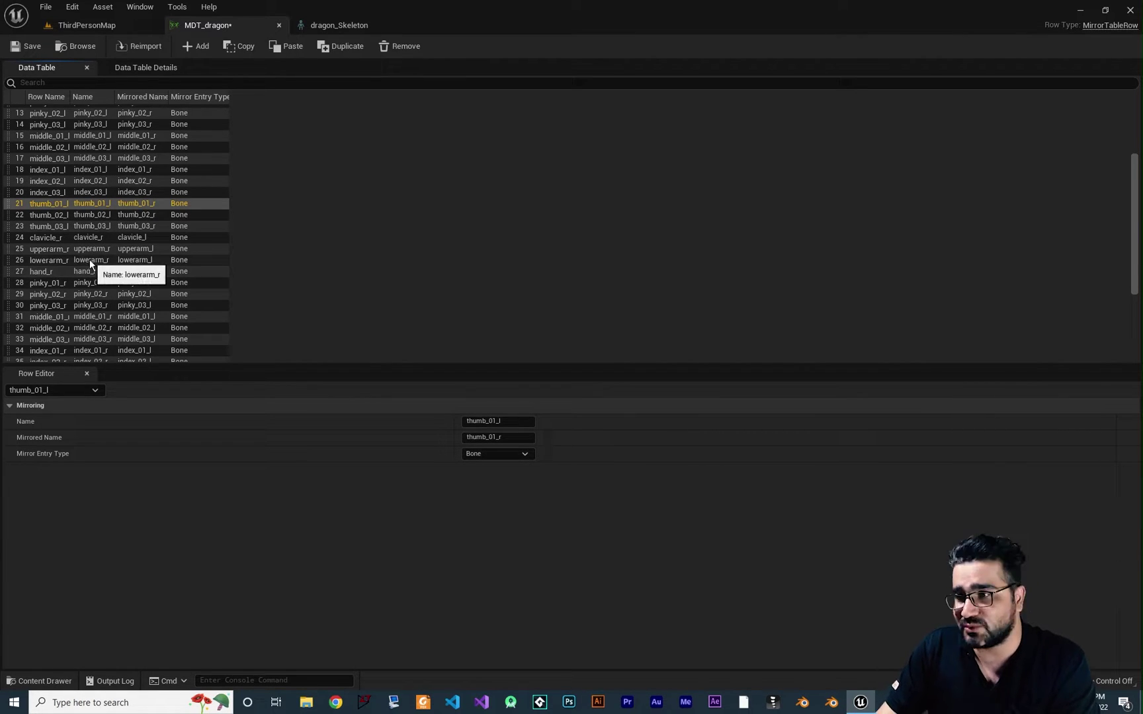
pyautogui.scroll(5, 100, 247)
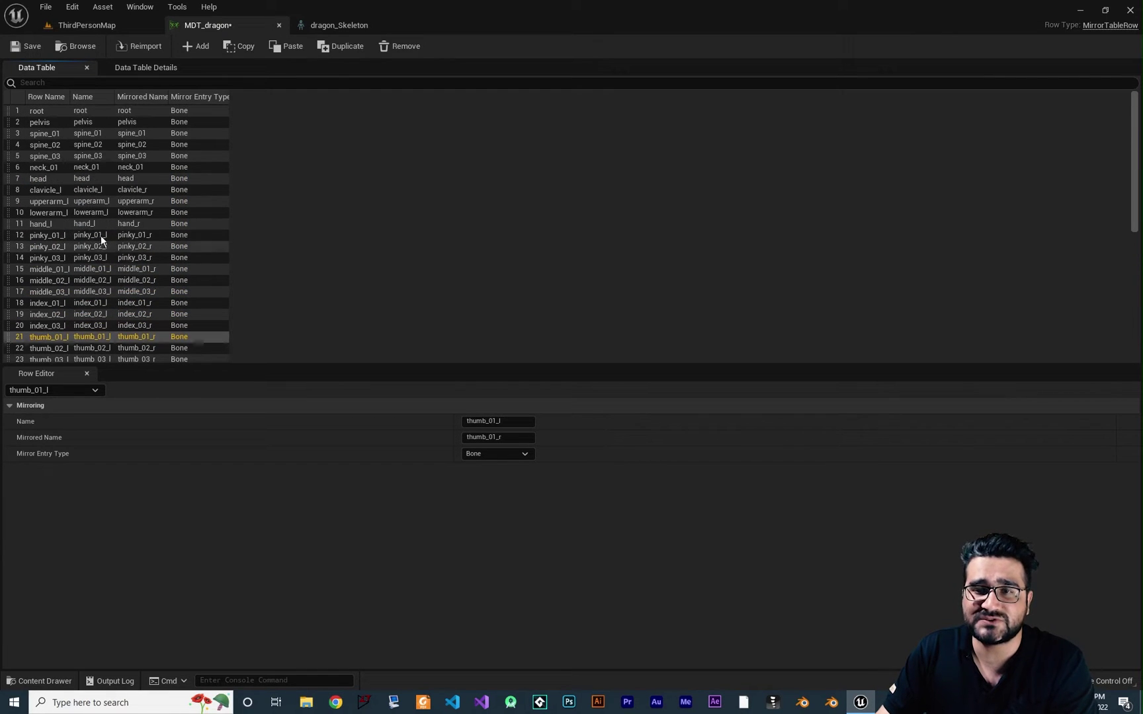
pyautogui.scroll(-6, 107, 312)
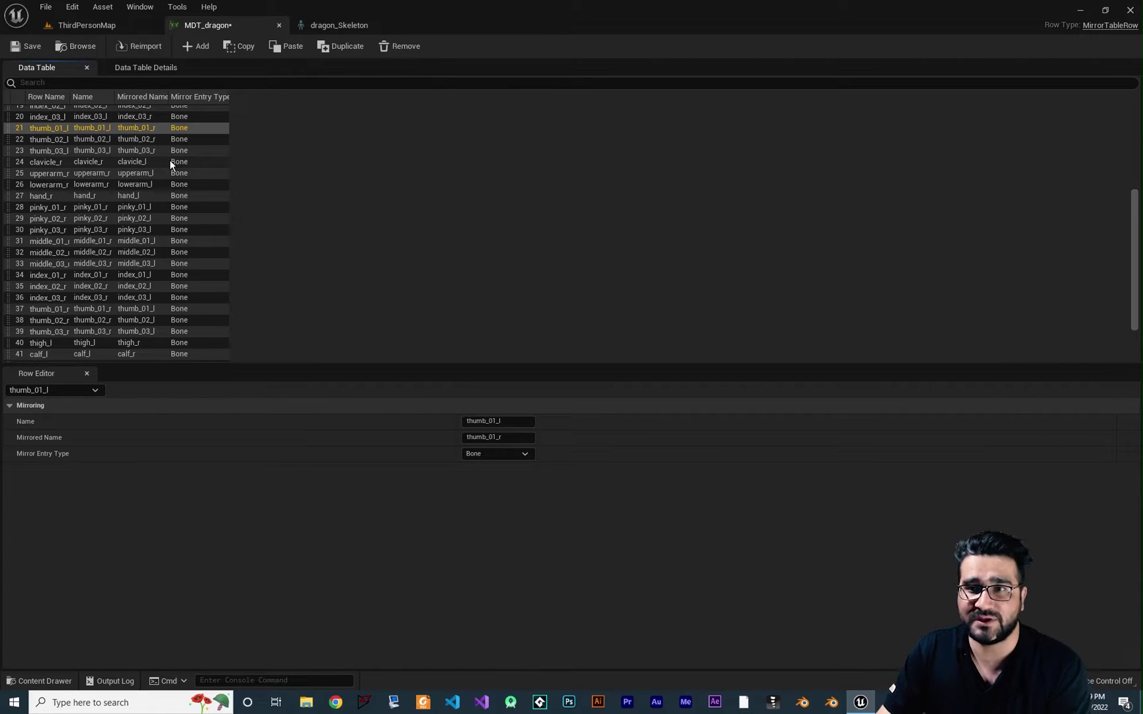
pyautogui.click(144, 69)
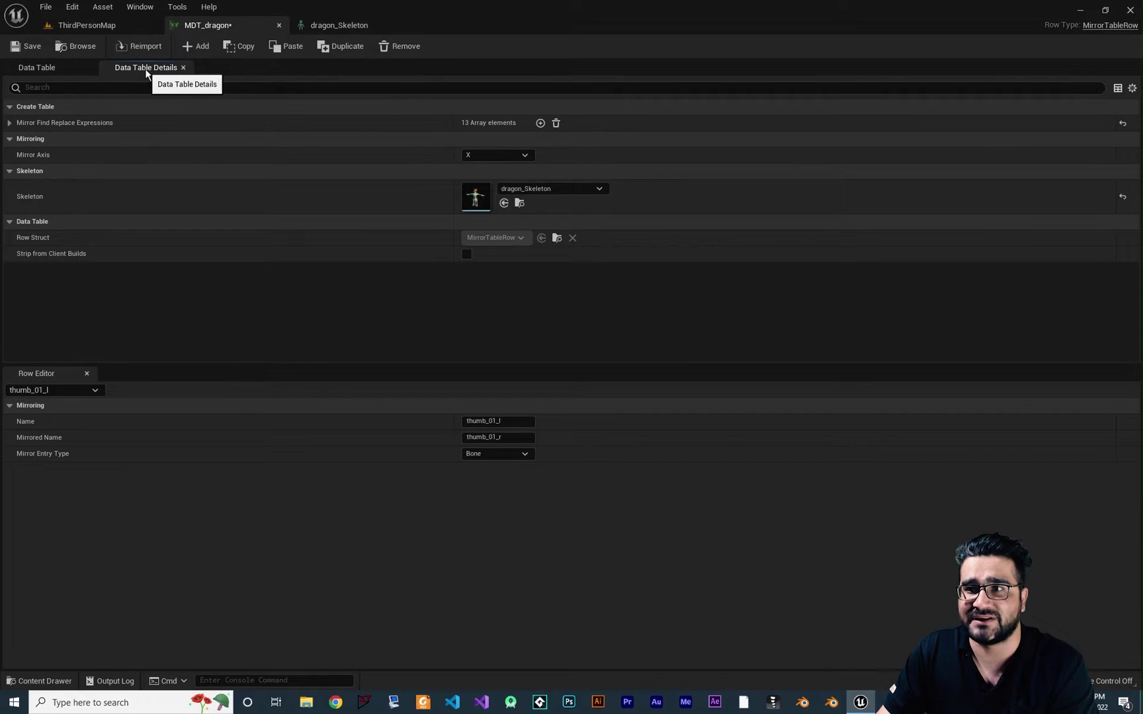
# Expand the mirror find-replace expressions and inspect the l_ rule and Index [11]'s Left-to-Right rule.
pyautogui.click(10, 123)
pyautogui.click(20, 140)
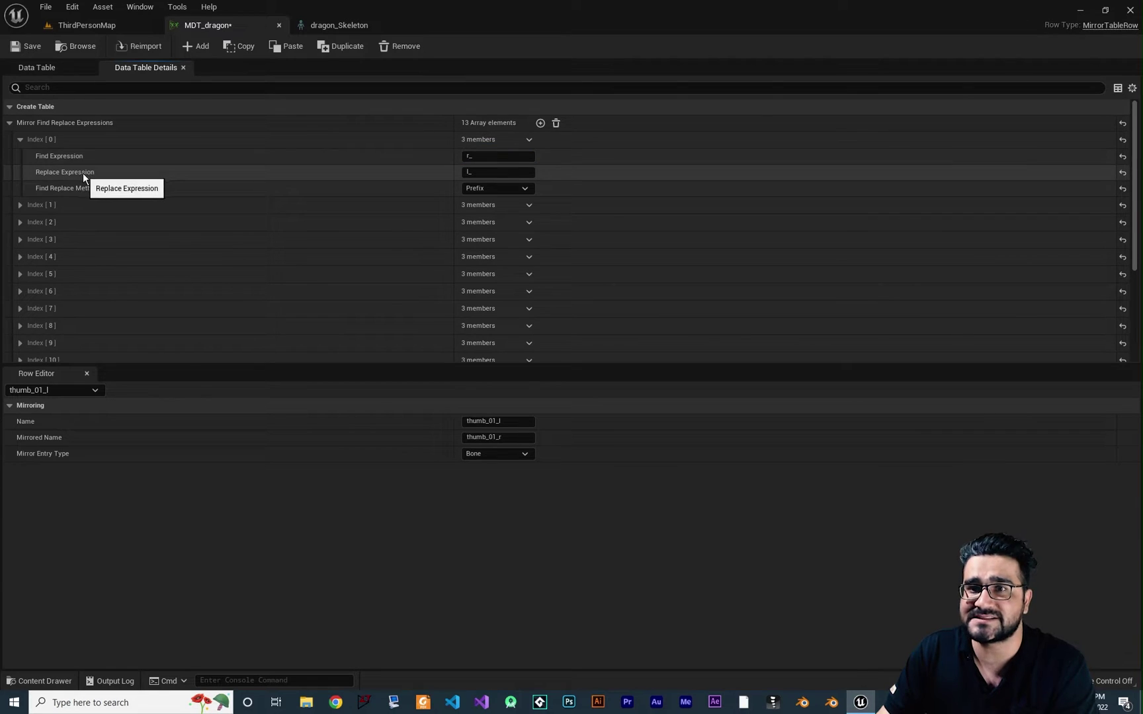
pyautogui.click(499, 172)
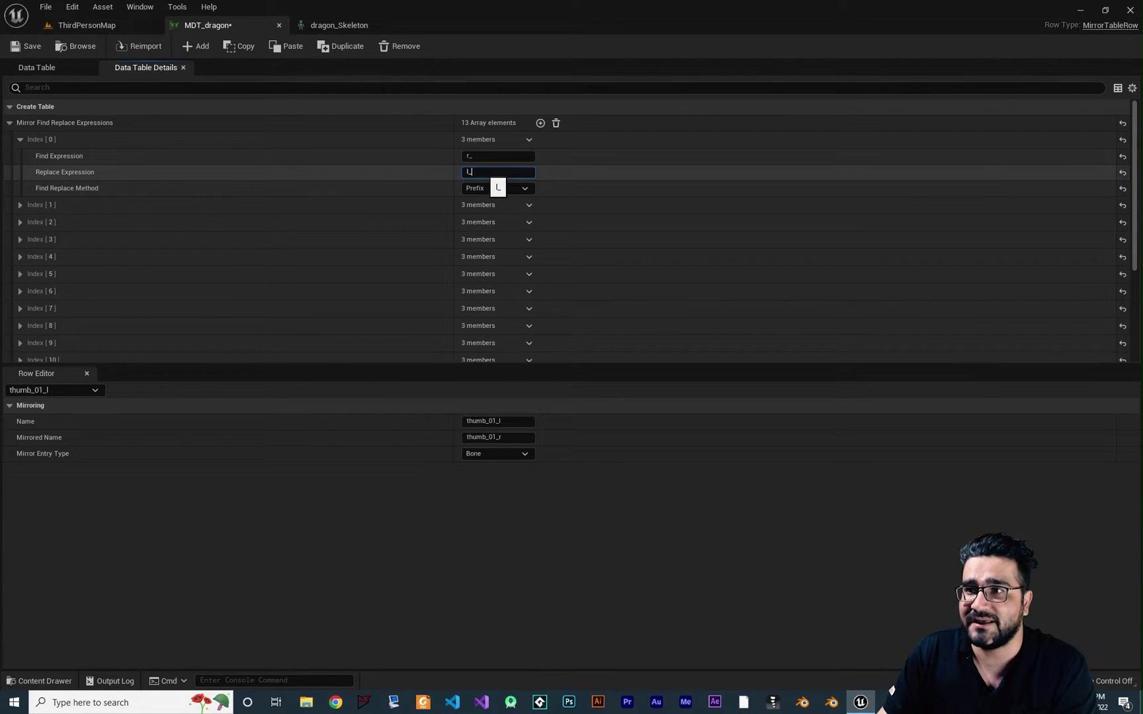
pyautogui.scroll(-3, 116, 276)
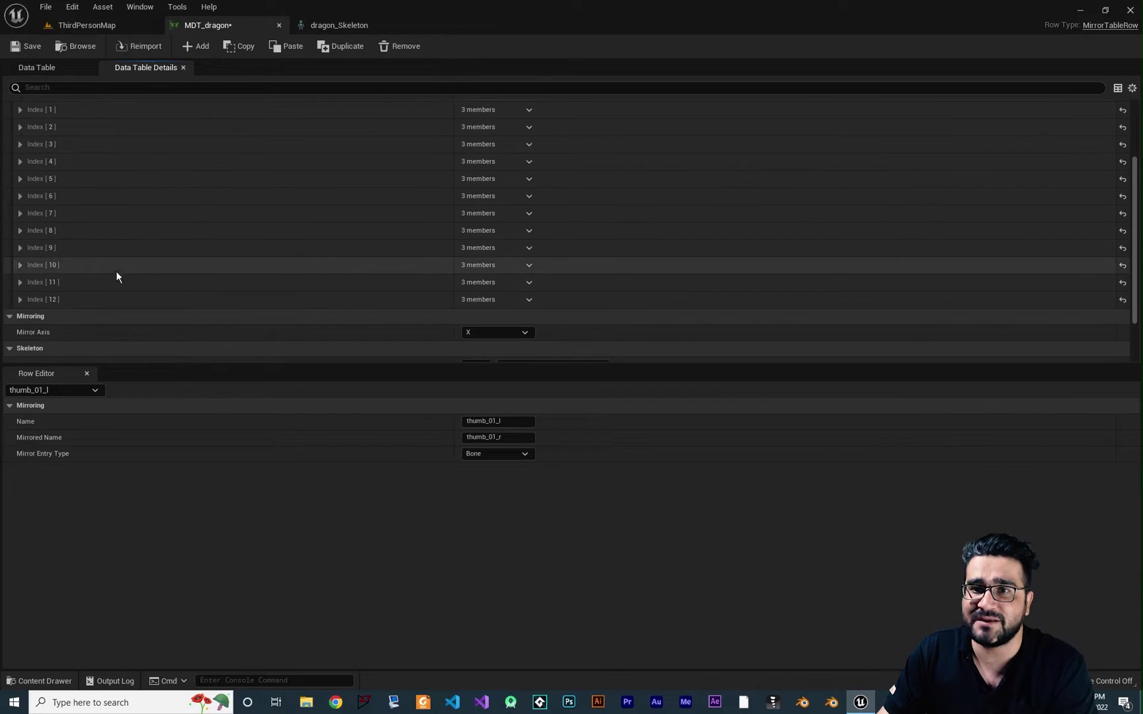
pyautogui.click(20, 283)
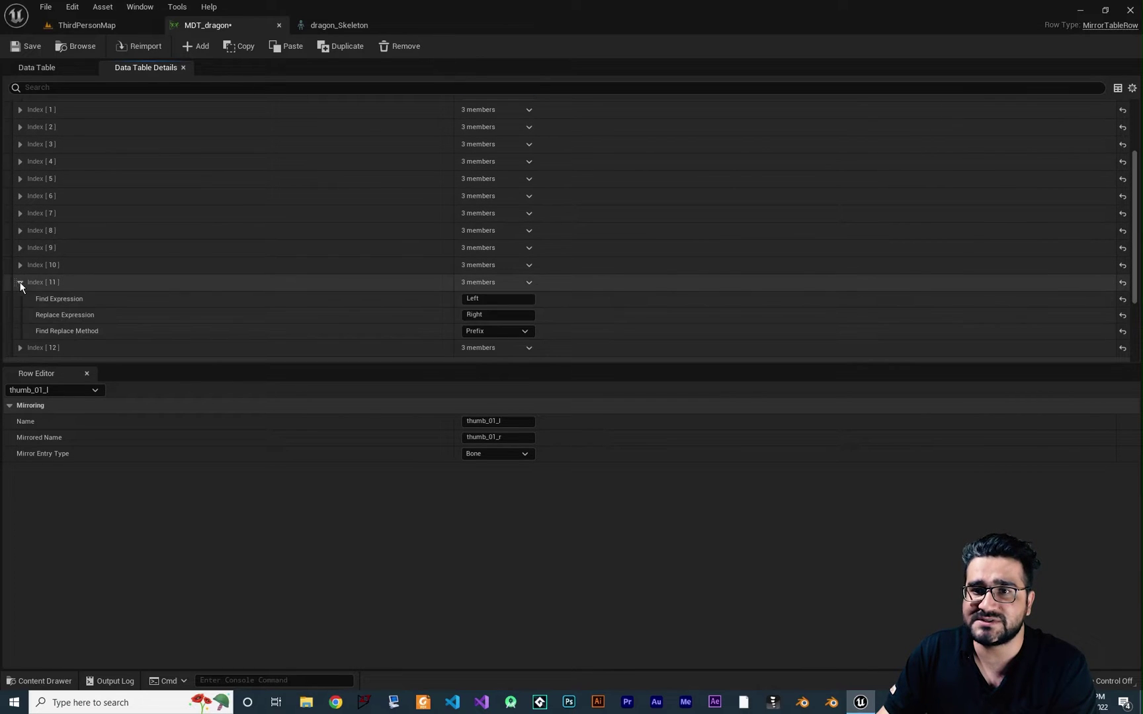
pyautogui.click(472, 298)
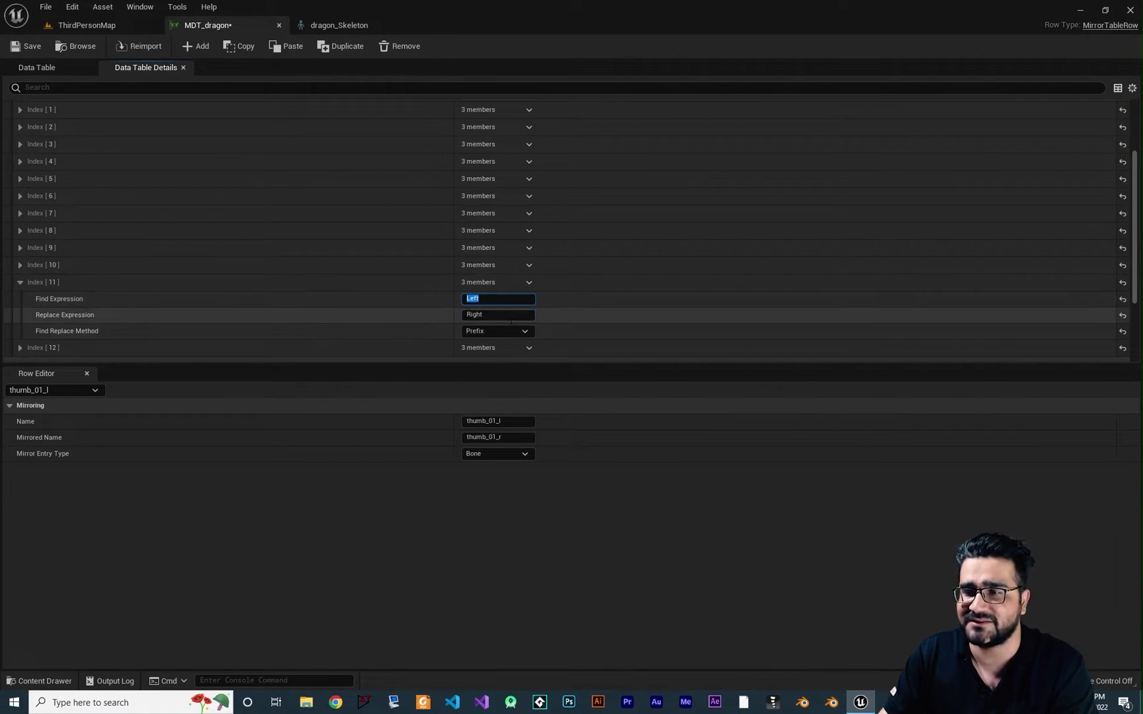
# Expand Index [12], [10], [9], [8] and [7], selecting Index [7]'s _L find text.
pyautogui.click(20, 264)
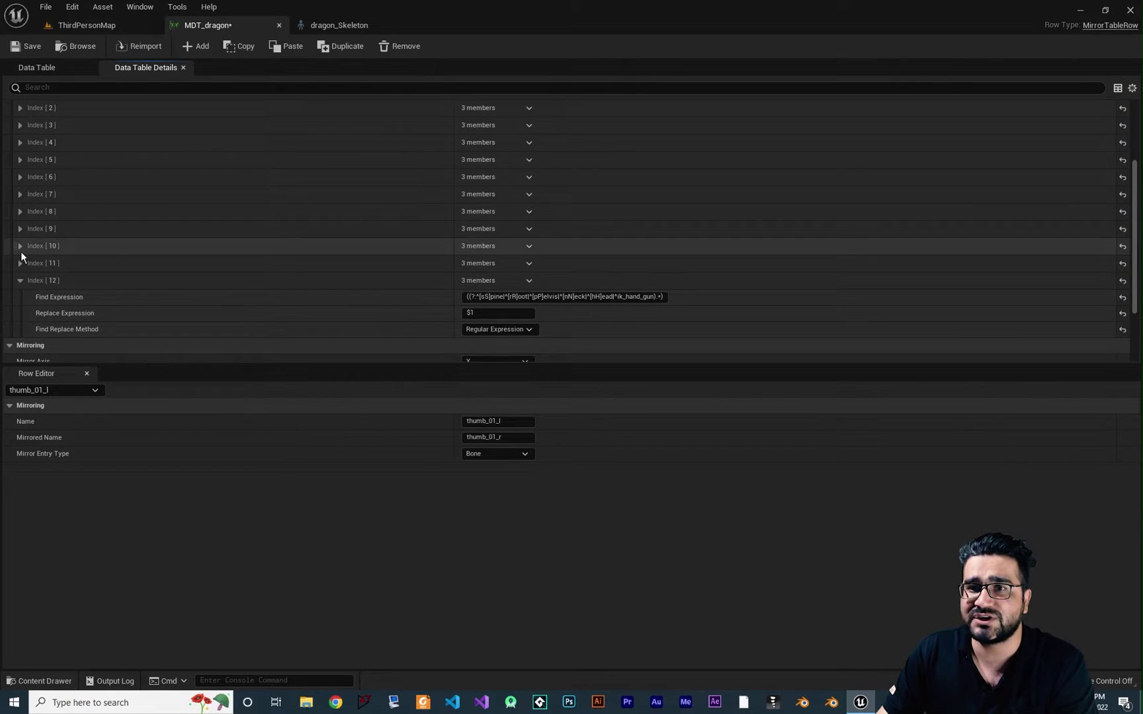
pyautogui.click(20, 246)
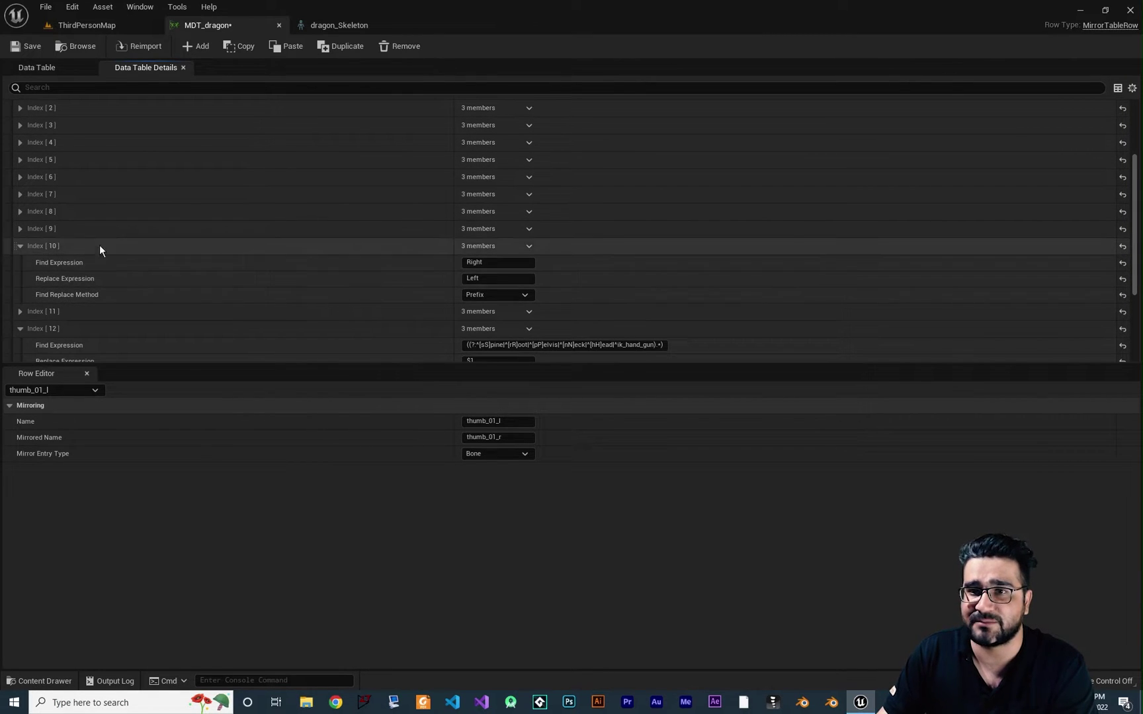
pyautogui.click(20, 229)
pyautogui.click(20, 211)
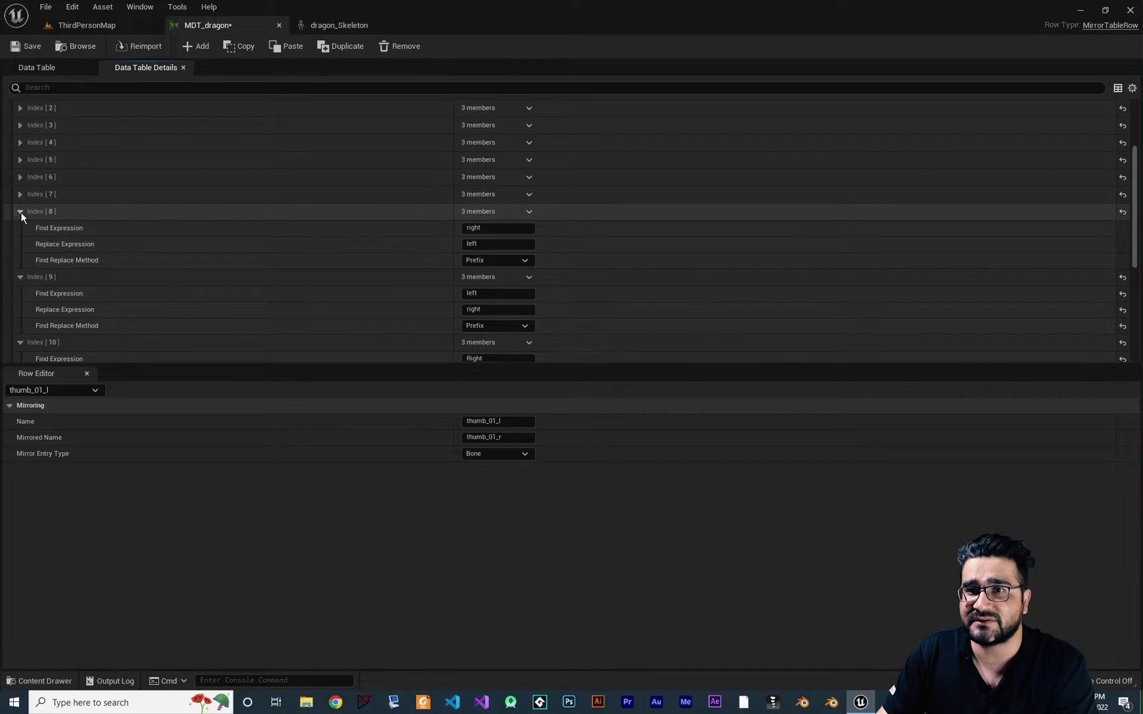
pyautogui.scroll(3, 84, 243)
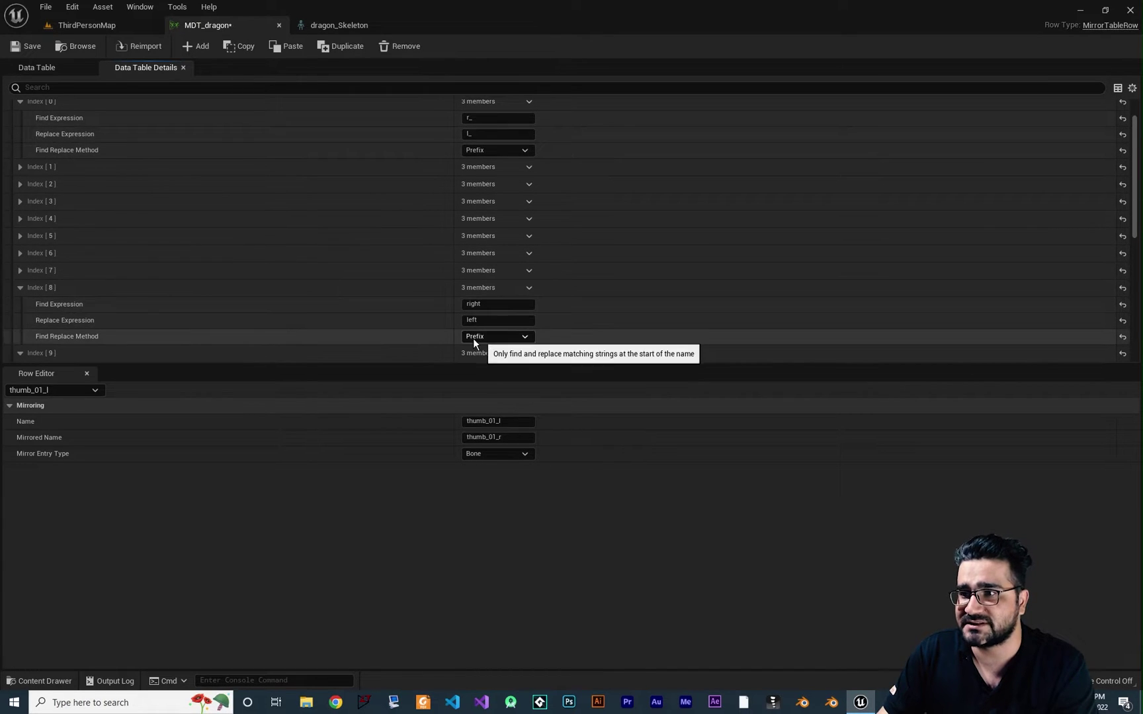
pyautogui.scroll(-3, 481, 338)
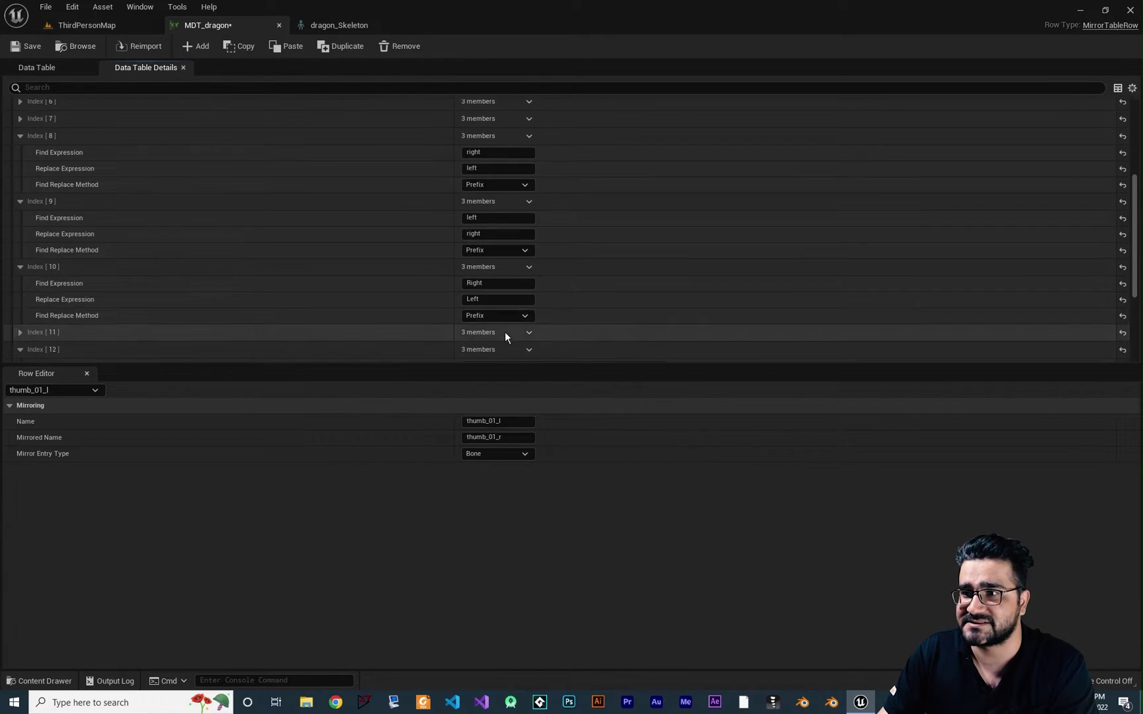
pyautogui.scroll(2, 178, 288)
pyautogui.click(19, 232)
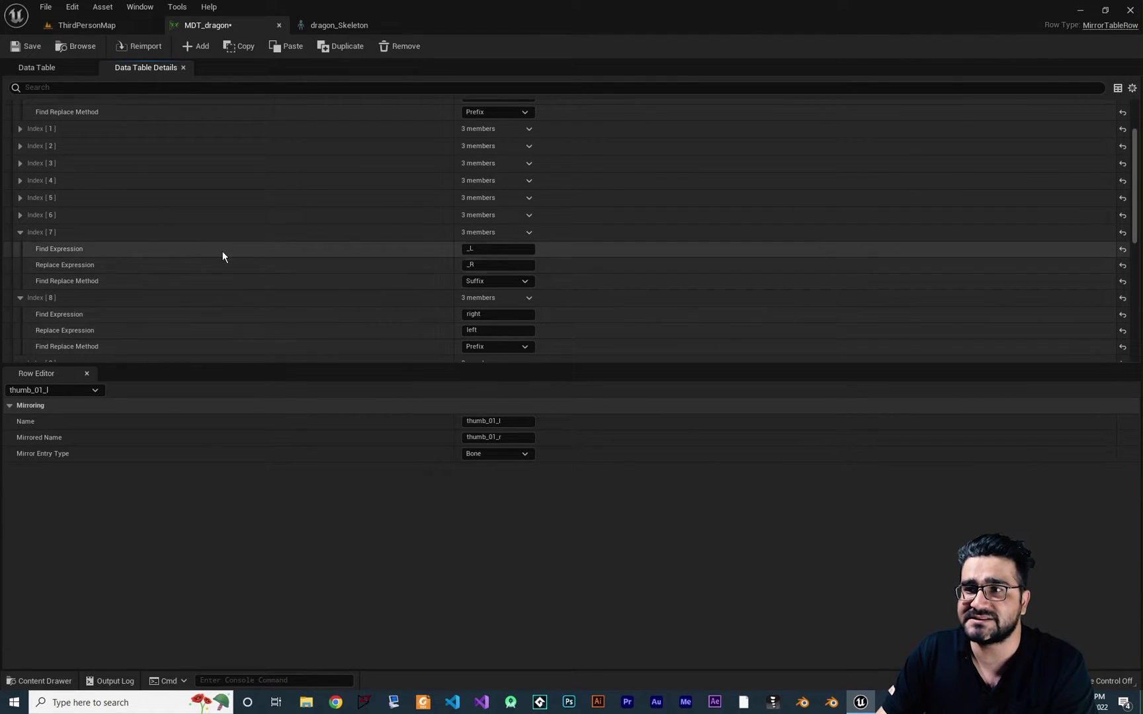
pyautogui.click(476, 249)
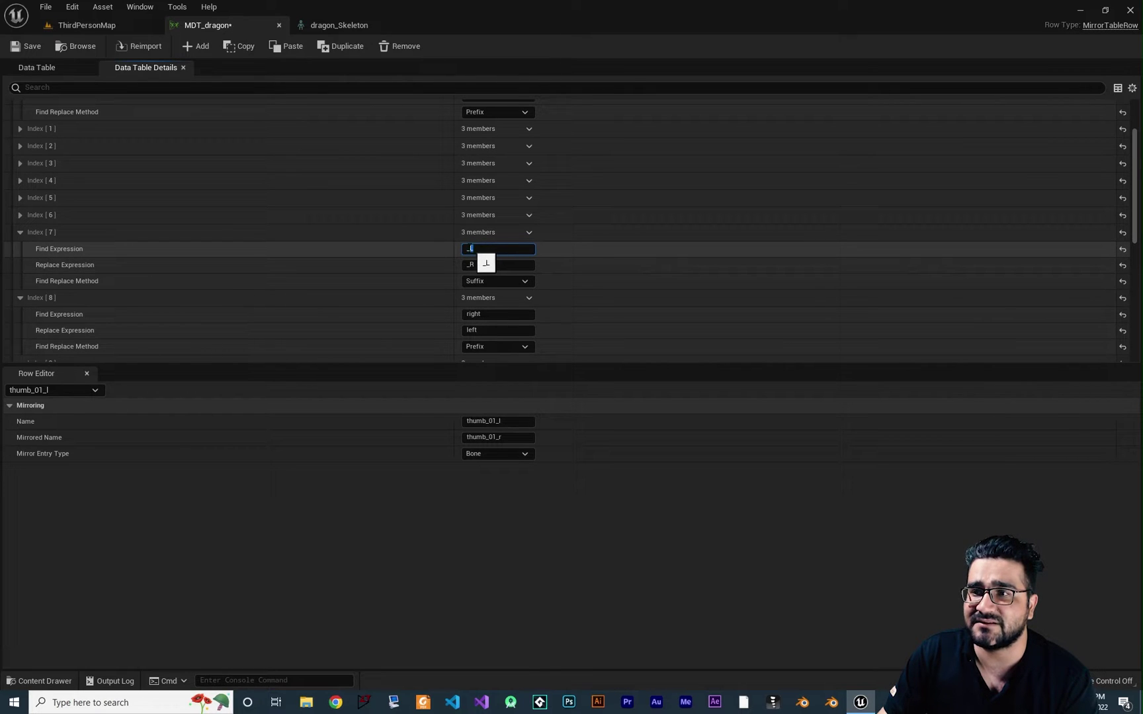
pyautogui.moveTo(471, 250); pyautogui.dragTo(489, 249)
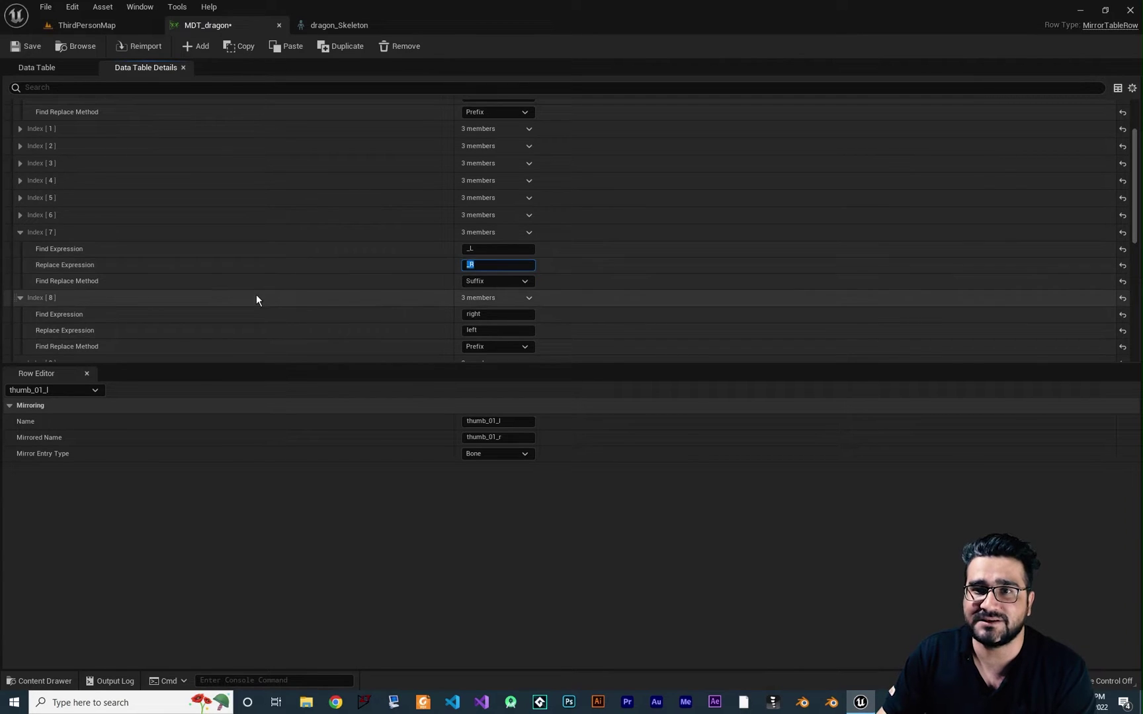
pyautogui.scroll(3, 166, 245)
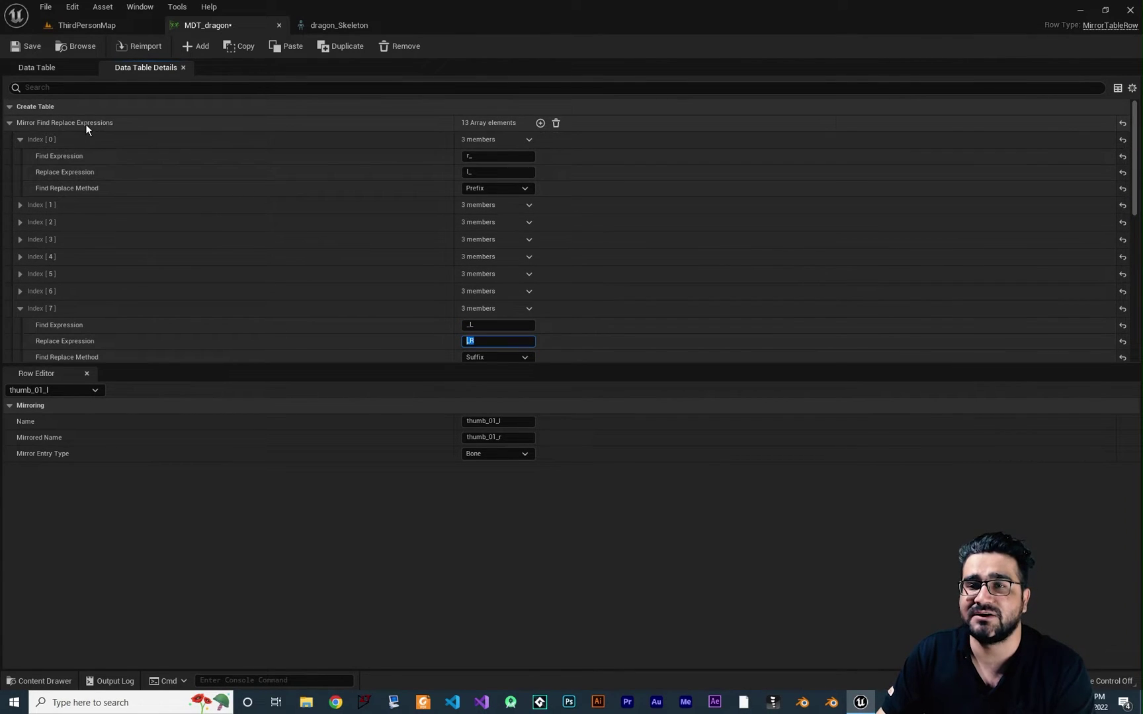
# Add an Index [13] find-replace entry, then delete it again.
pyautogui.click(540, 123)
pyautogui.scroll(-10, 249, 307)
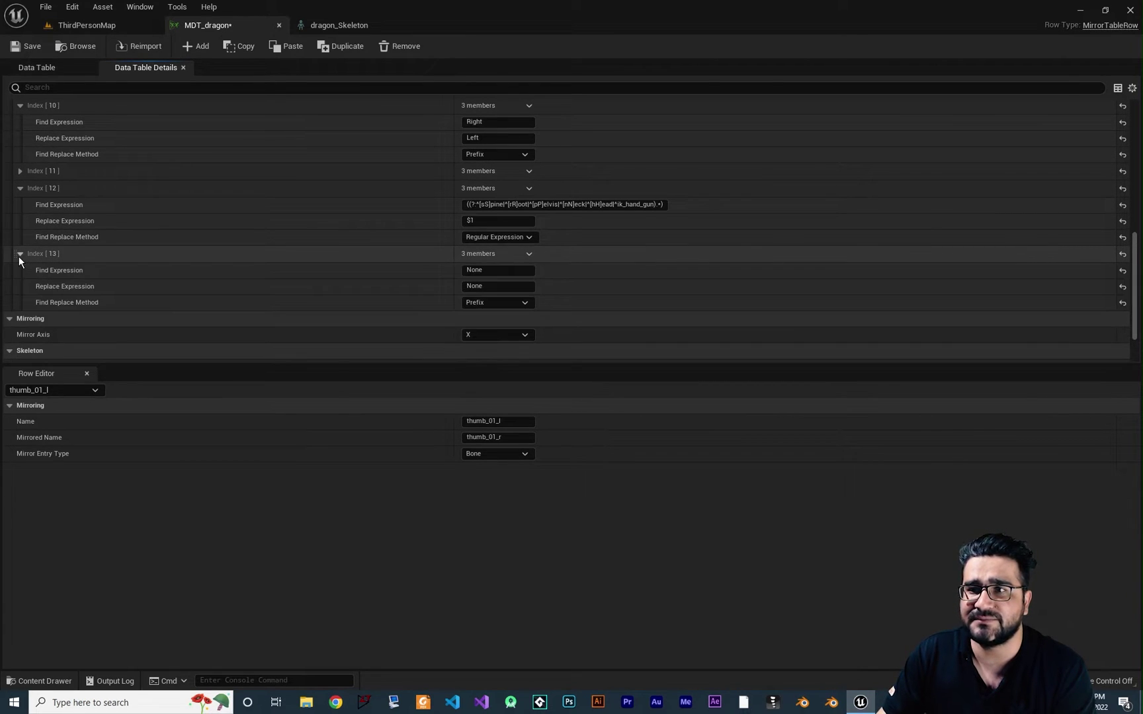
pyautogui.click(20, 254)
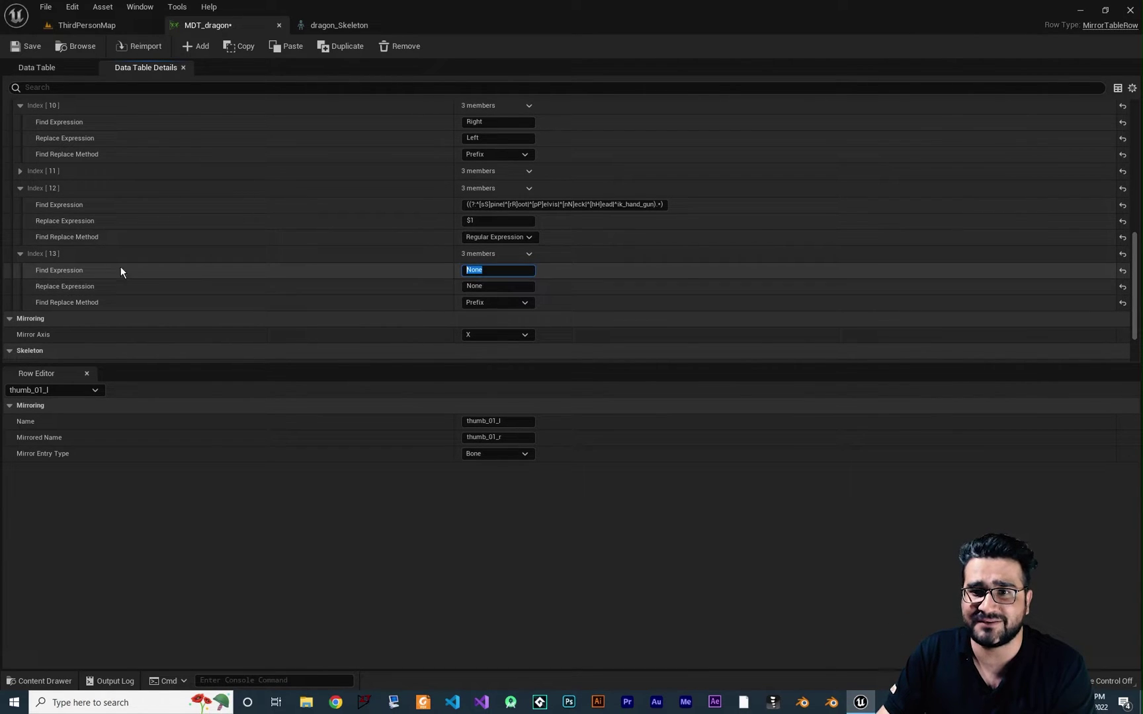
pyautogui.click(36, 255)
pyautogui.click(529, 254)
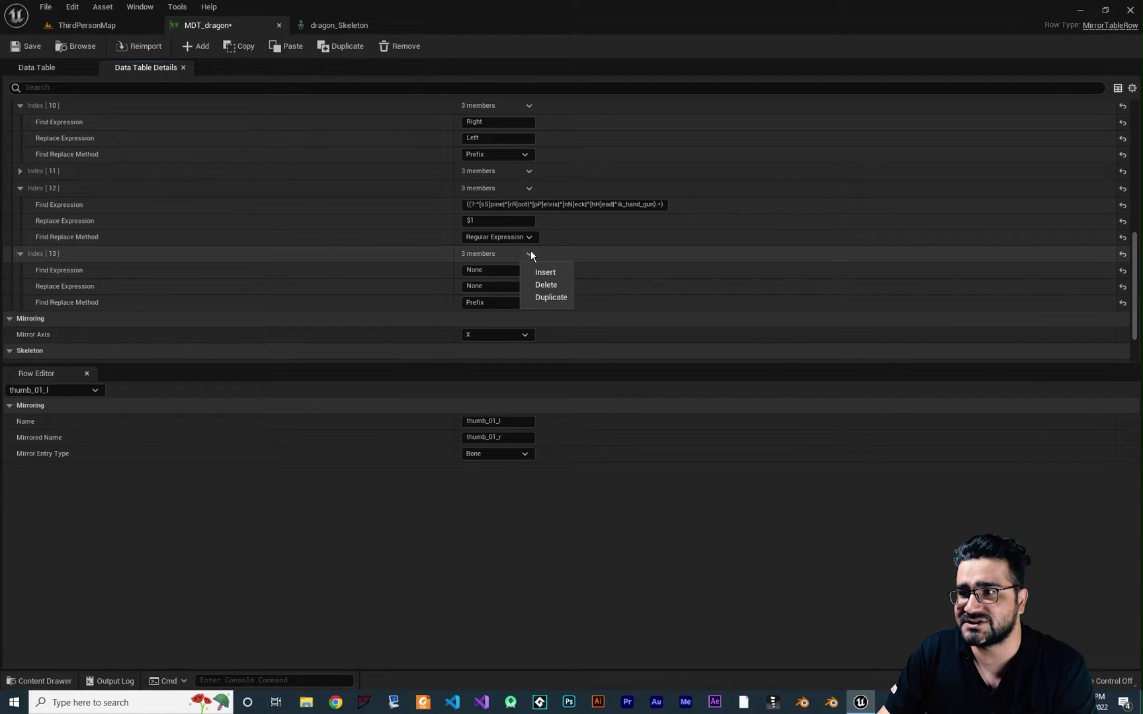
pyautogui.click(546, 284)
pyautogui.scroll(10, 367, 220)
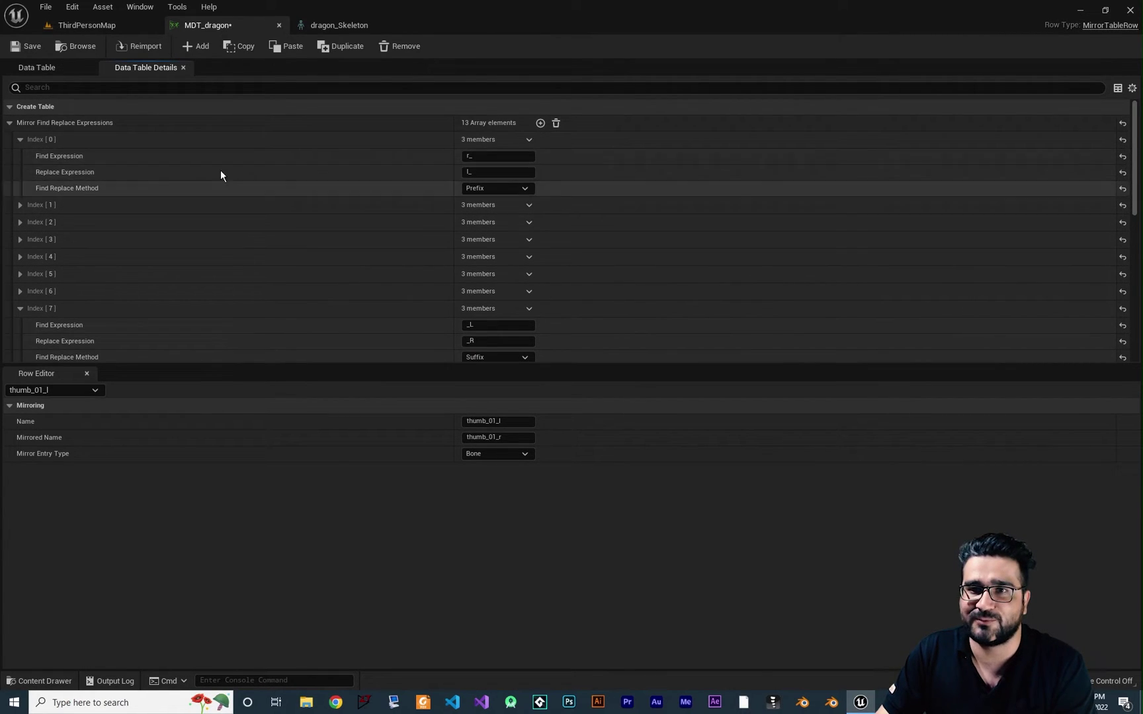
# Collapse the expressions array and return to MDT_dragon's row list.
pyautogui.click(9, 123)
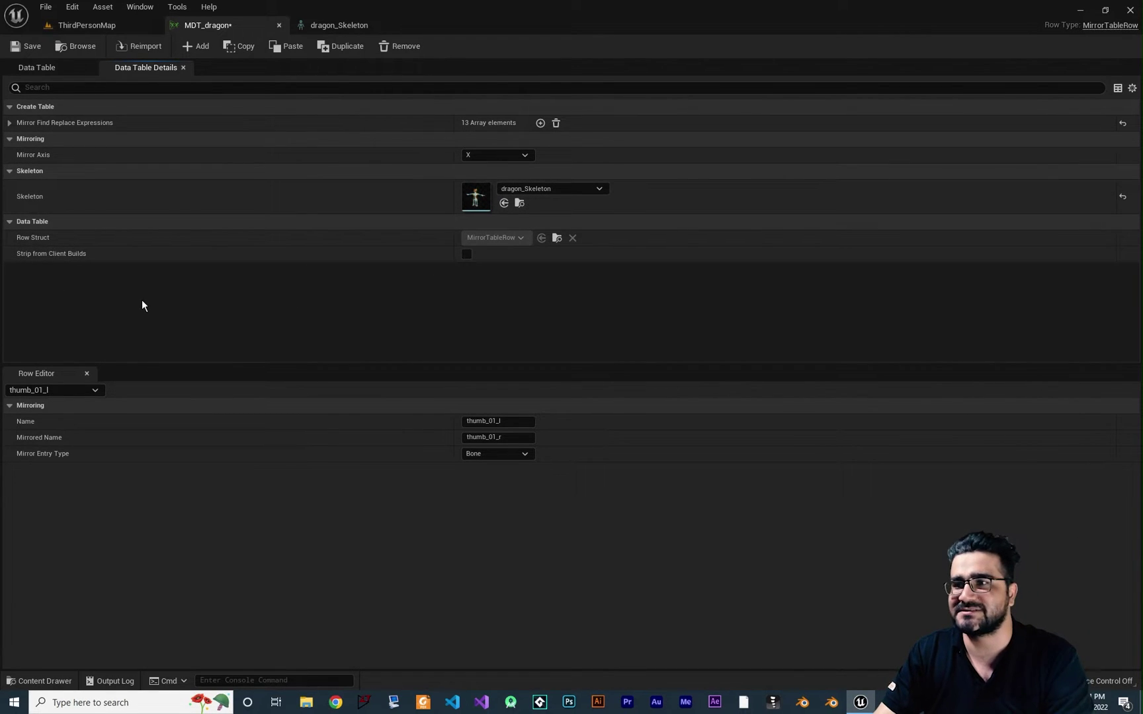
pyautogui.click(37, 67)
pyautogui.scroll(6, 103, 204)
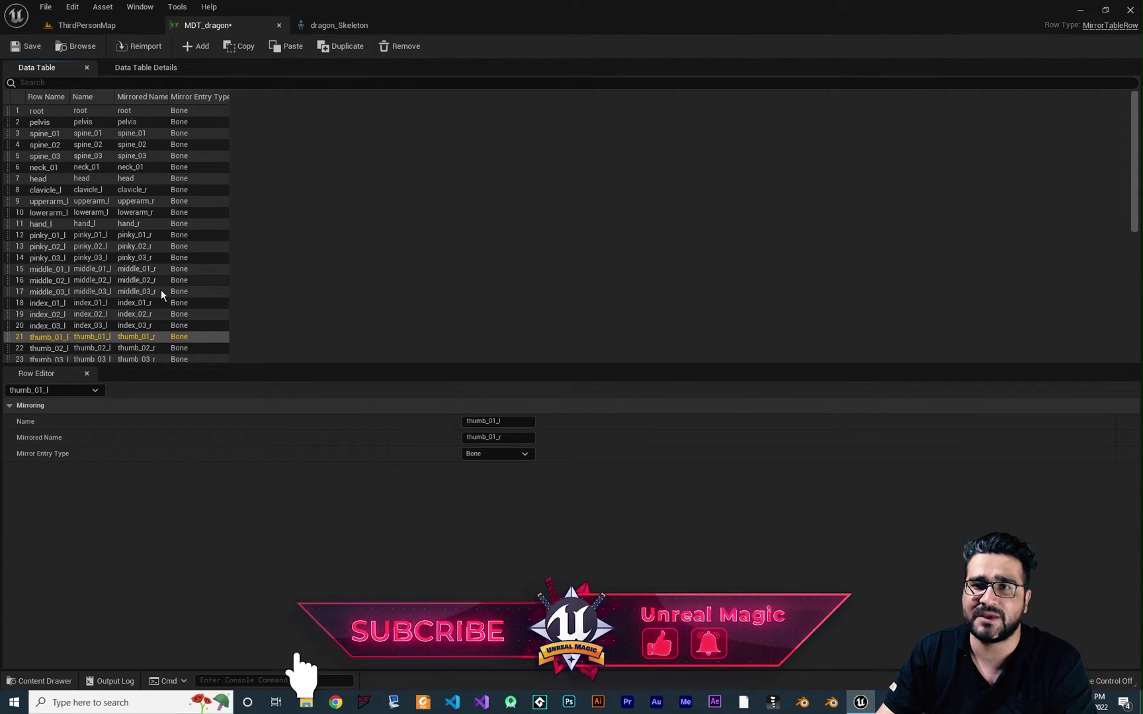
# Save MDT_dragon, close its editor and deselect it in the Content Browser.
pyautogui.click(28, 46)
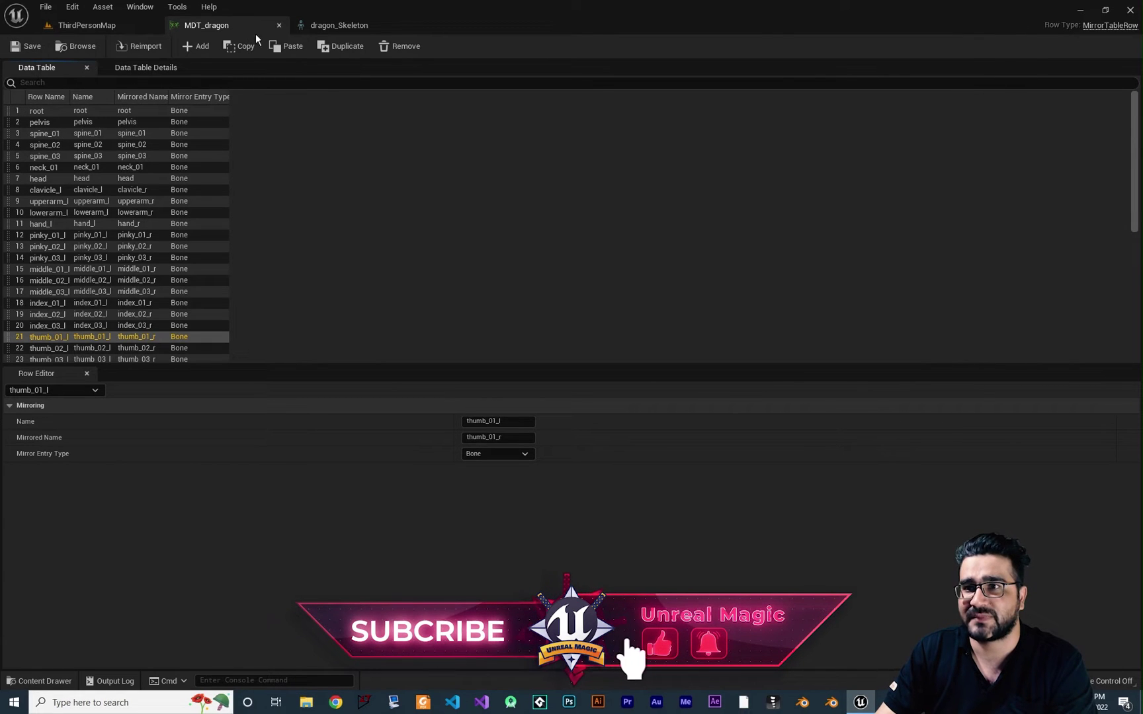
pyautogui.click(278, 25)
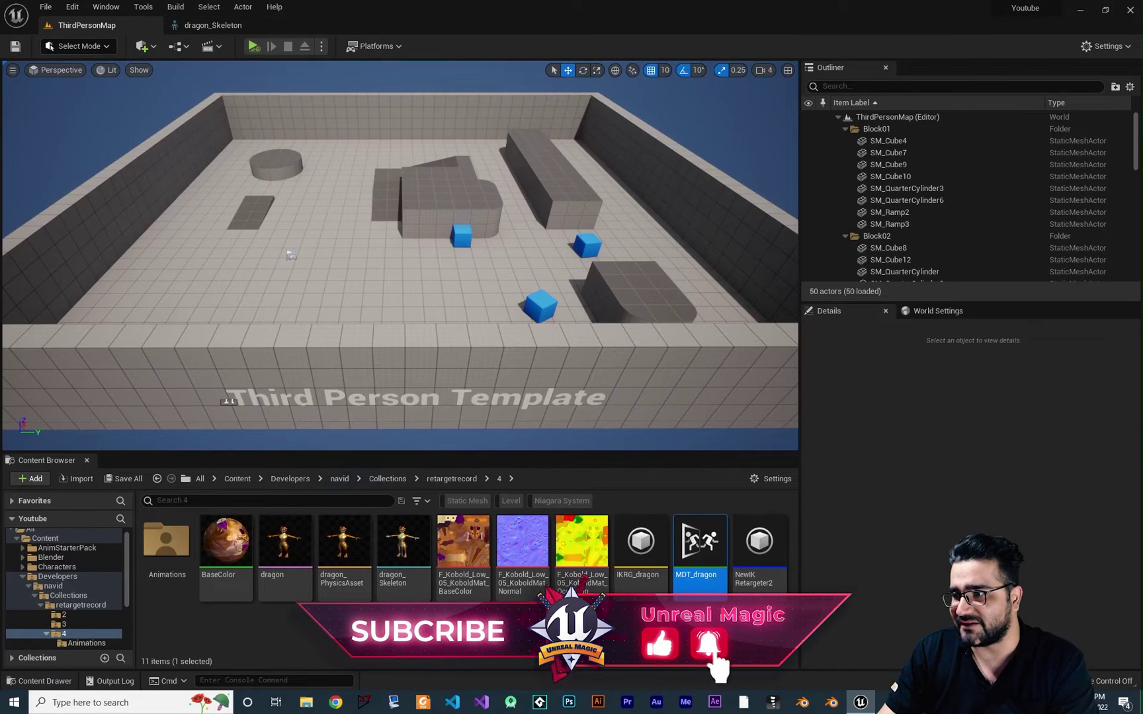
pyautogui.click(701, 615)
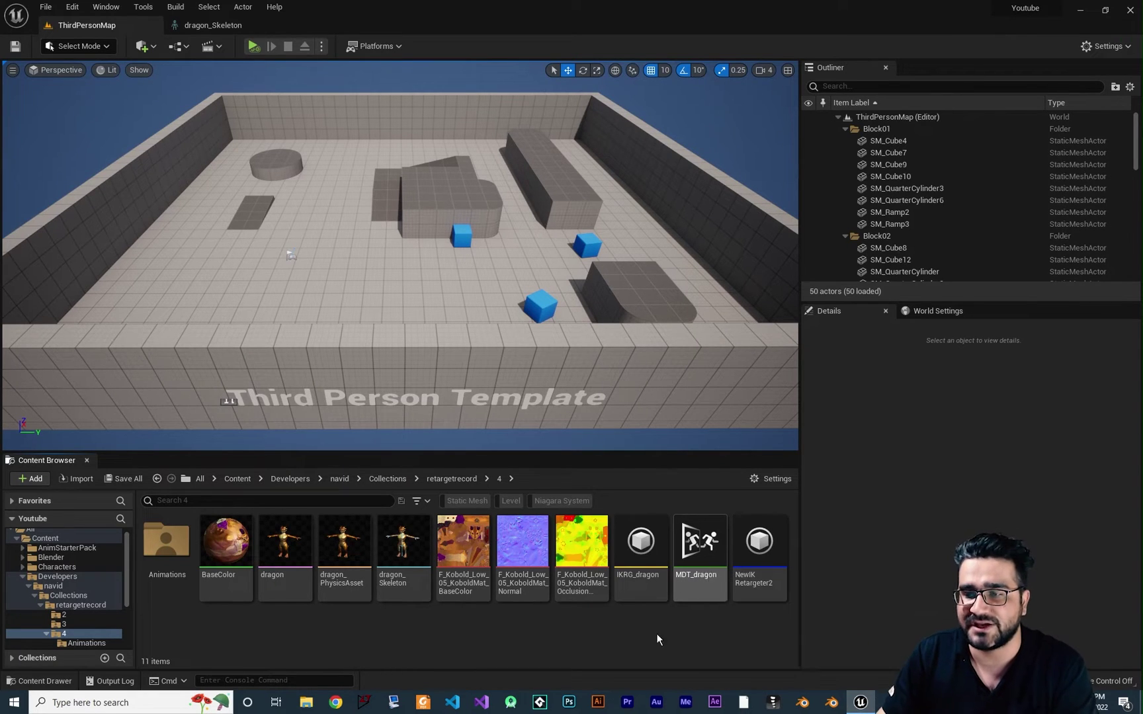
# Create an Animation Blueprint targeting dragon_Skeleton and name it AB_dragon.
pyautogui.rightClick(587, 642)
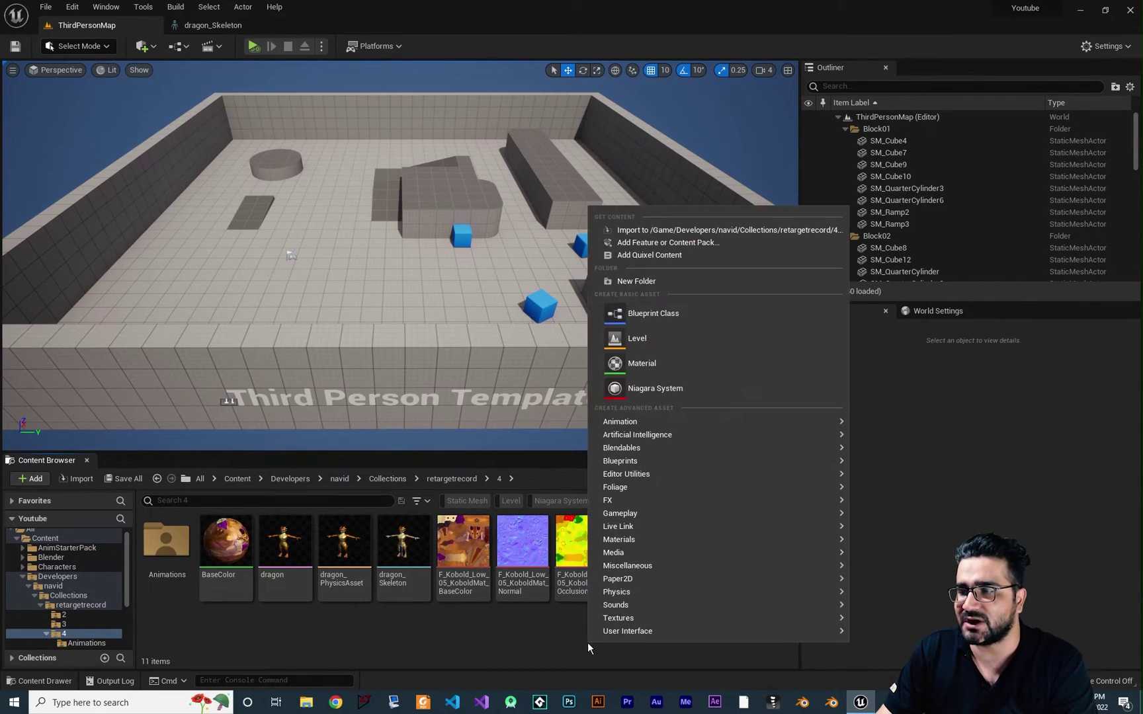
pyautogui.moveTo(635, 421)
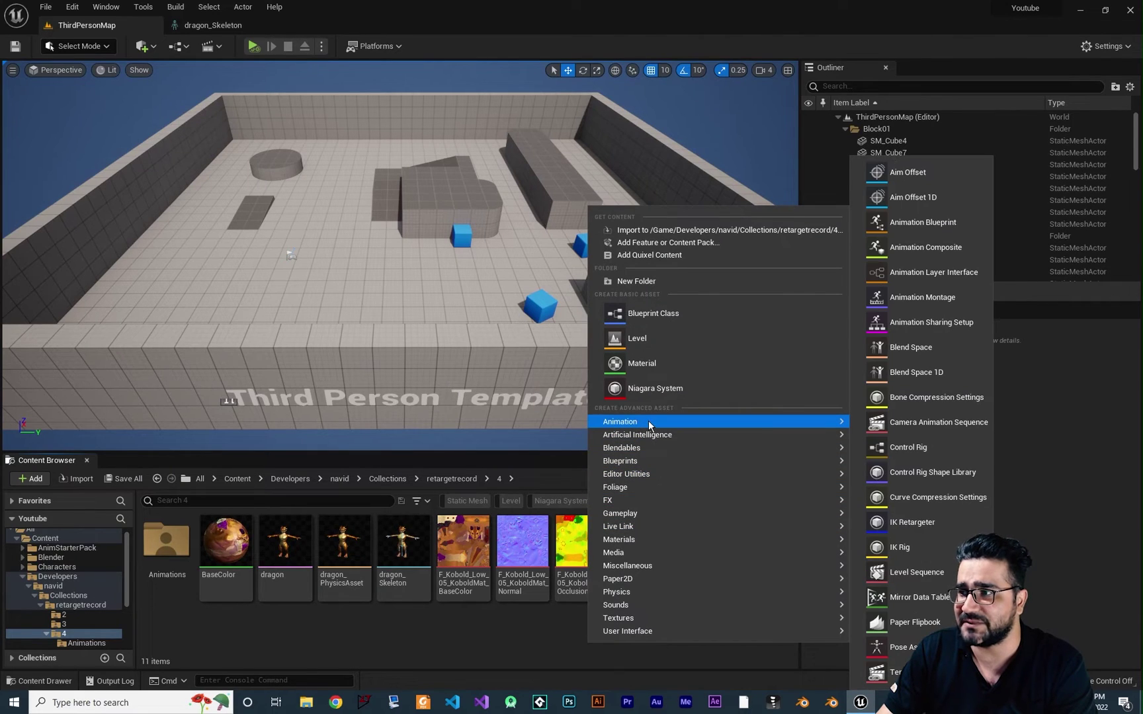
pyautogui.click(917, 229)
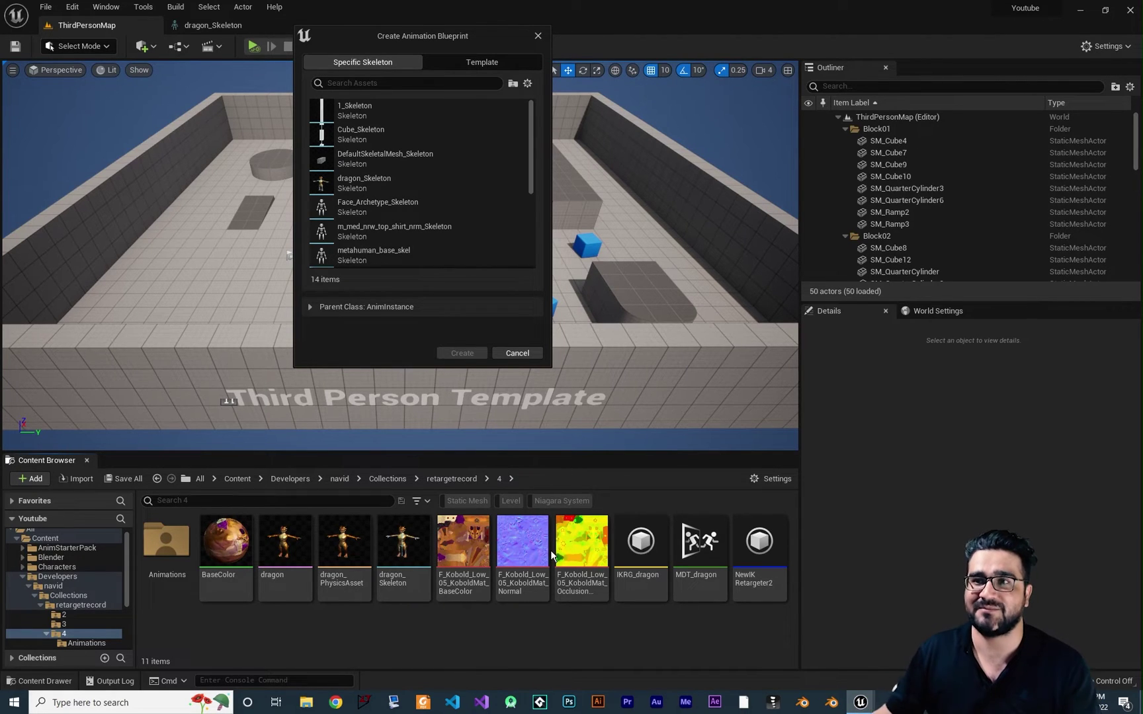
pyautogui.click(365, 184)
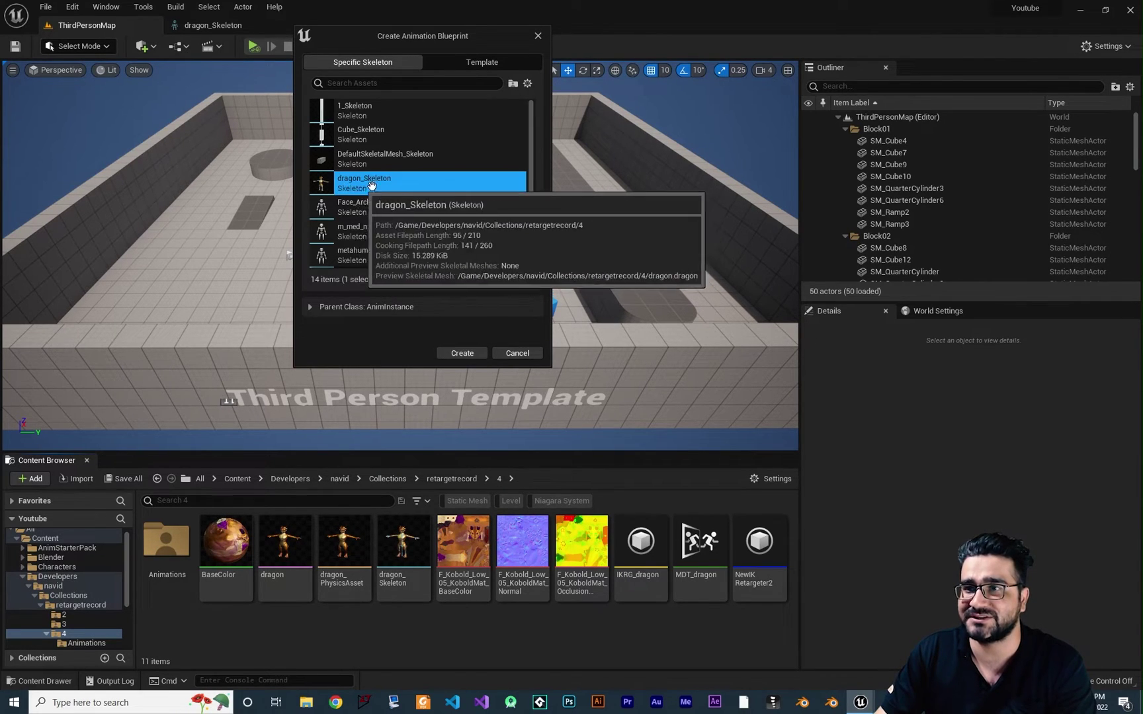
pyautogui.click(462, 354)
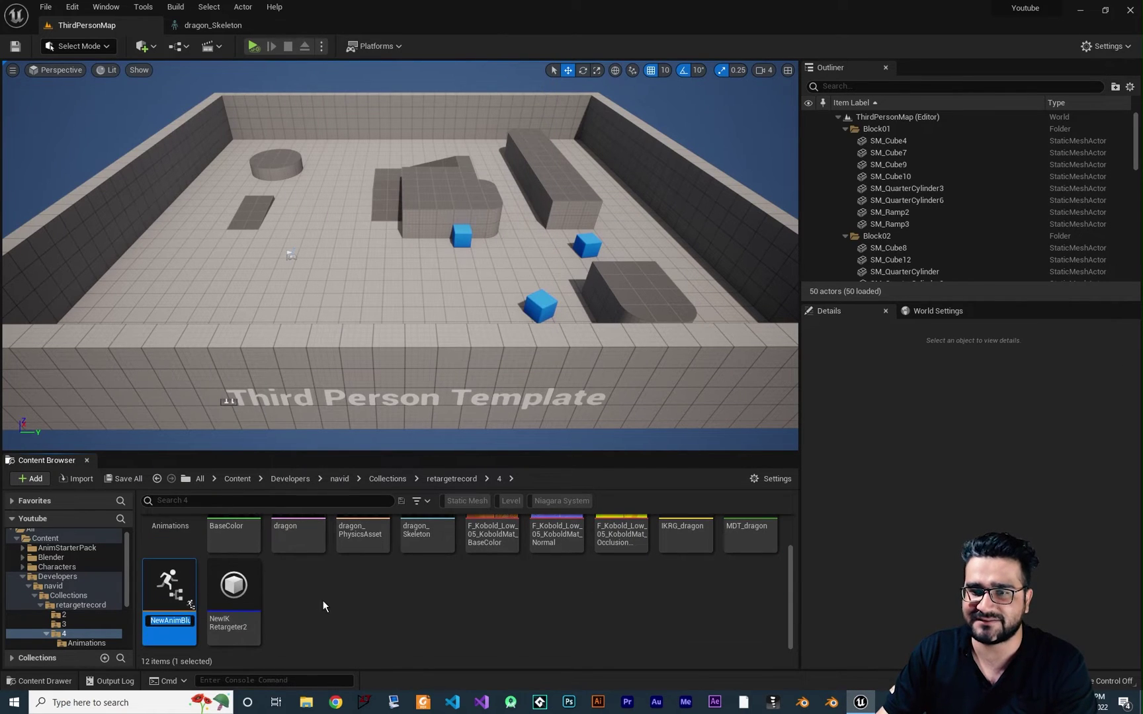
pyautogui.write('AB')
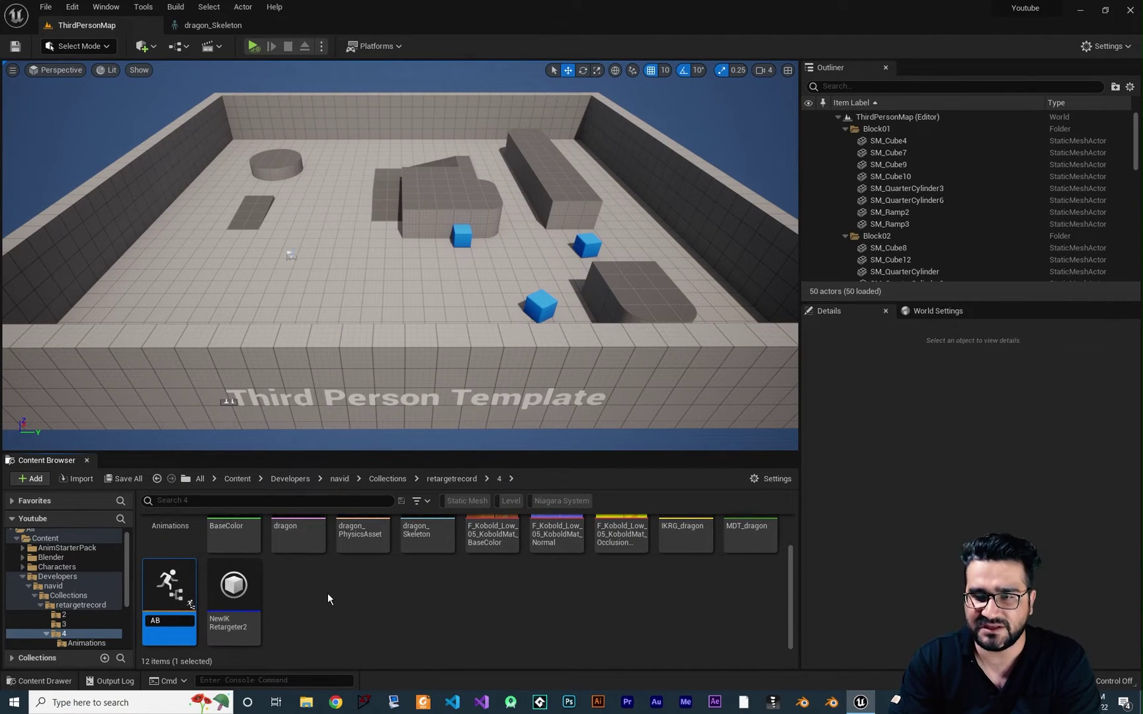
pyautogui.write('_dragon')
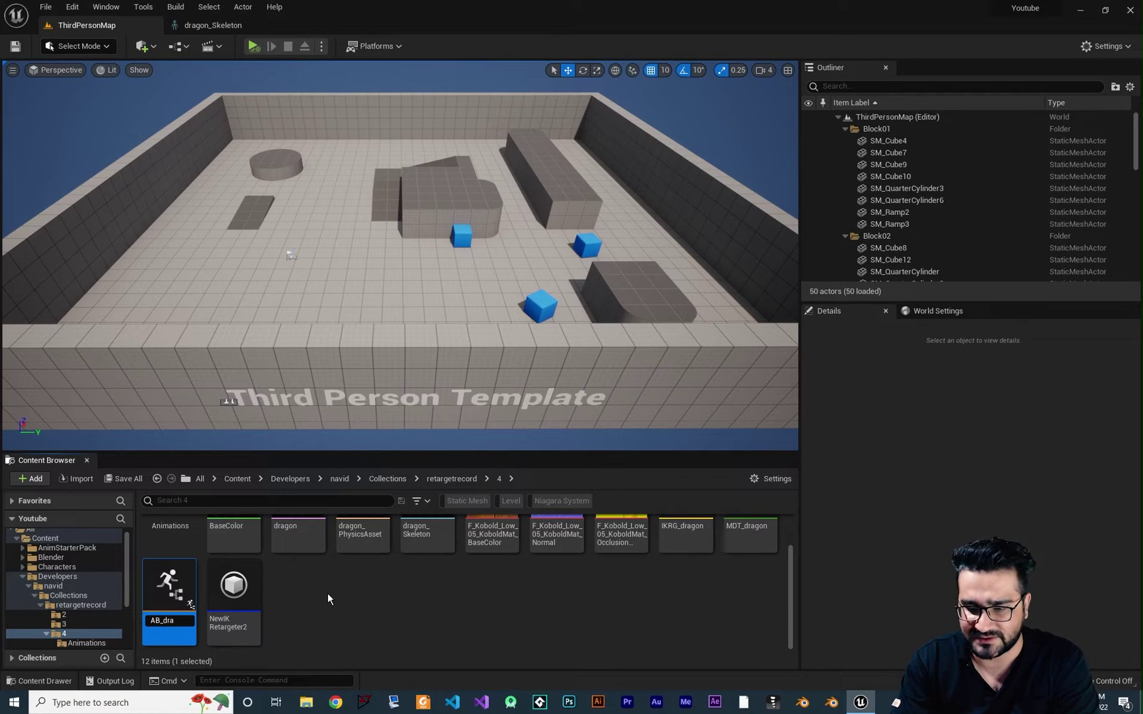
pyautogui.press('Return')
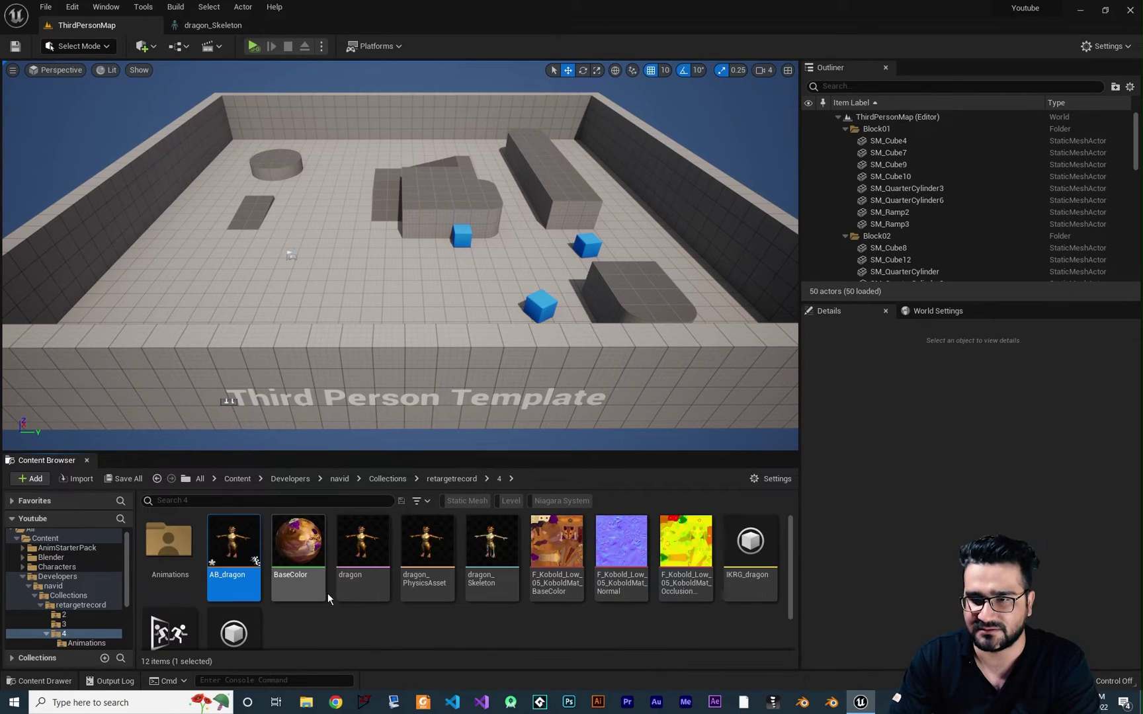
# Open AB_dragon, wire a Jog_Lt_Rifle_Retargeted sequence player into Output Pose and compile.
pyautogui.doubleClick(230, 539)
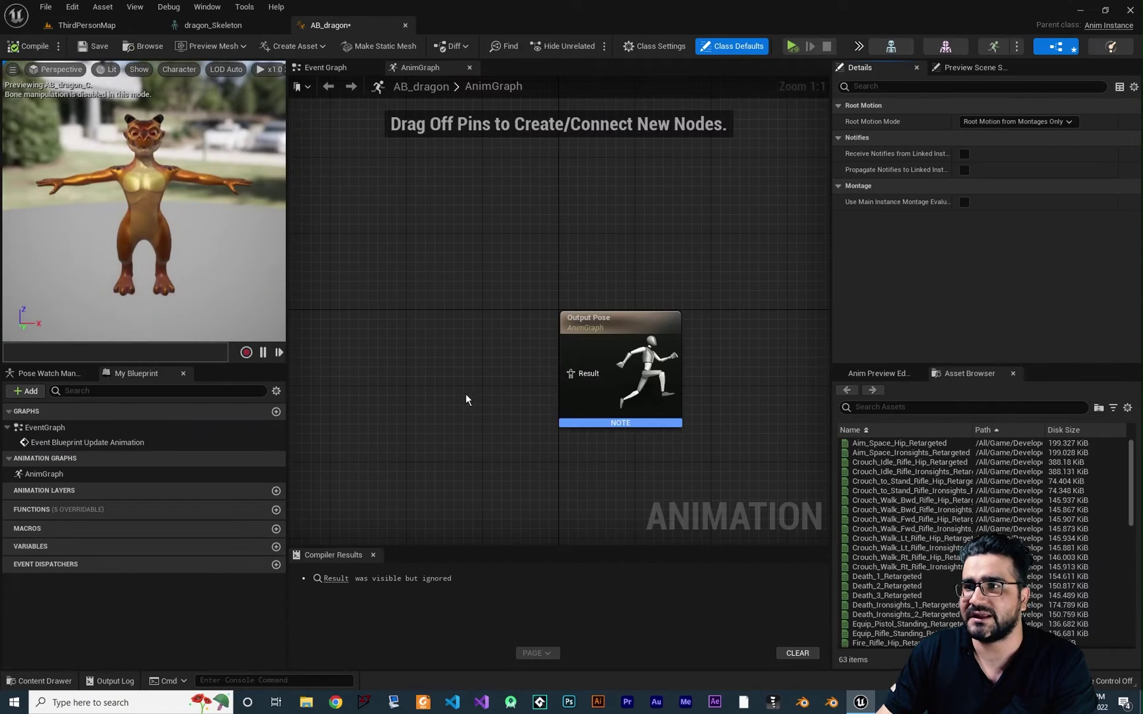
pyautogui.moveTo(474, 343); pyautogui.dragTo(476, 329, button='right')
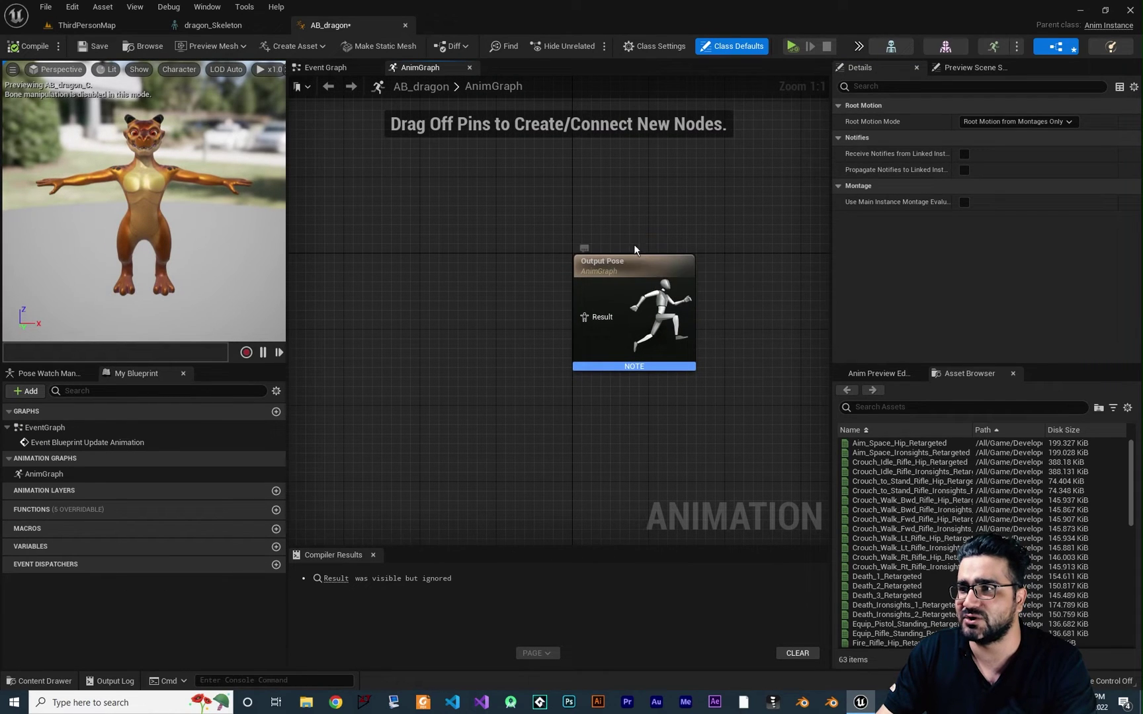
pyautogui.scroll(-3, 929, 517)
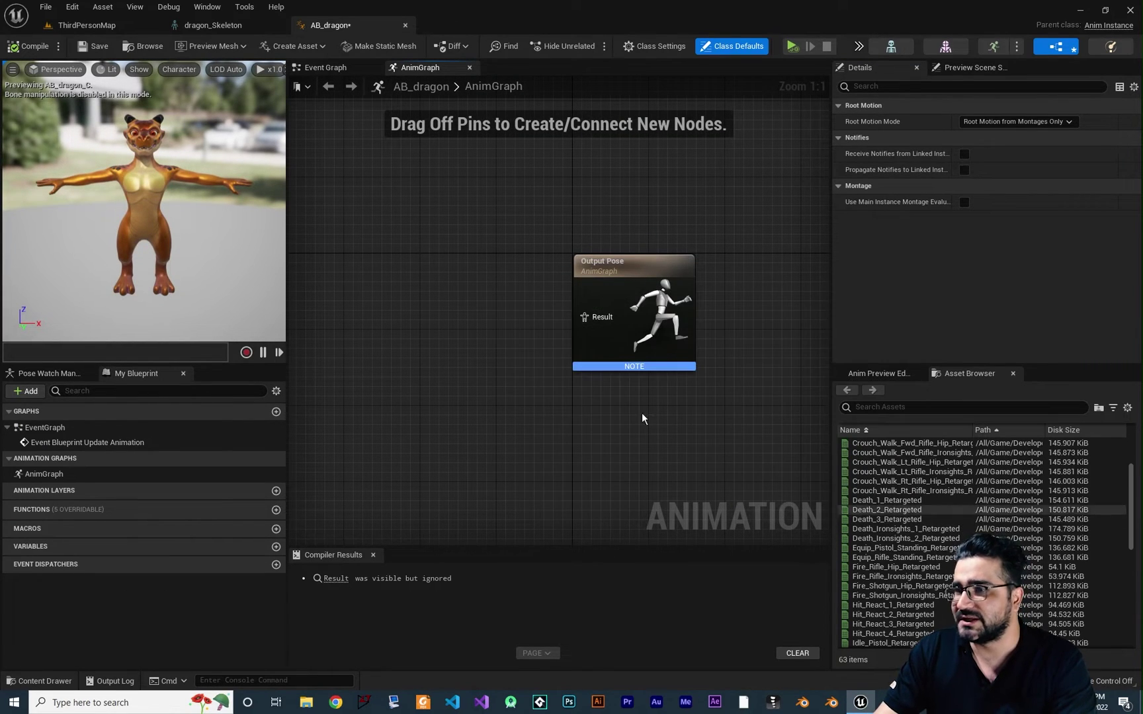
pyautogui.scroll(-8, 905, 496)
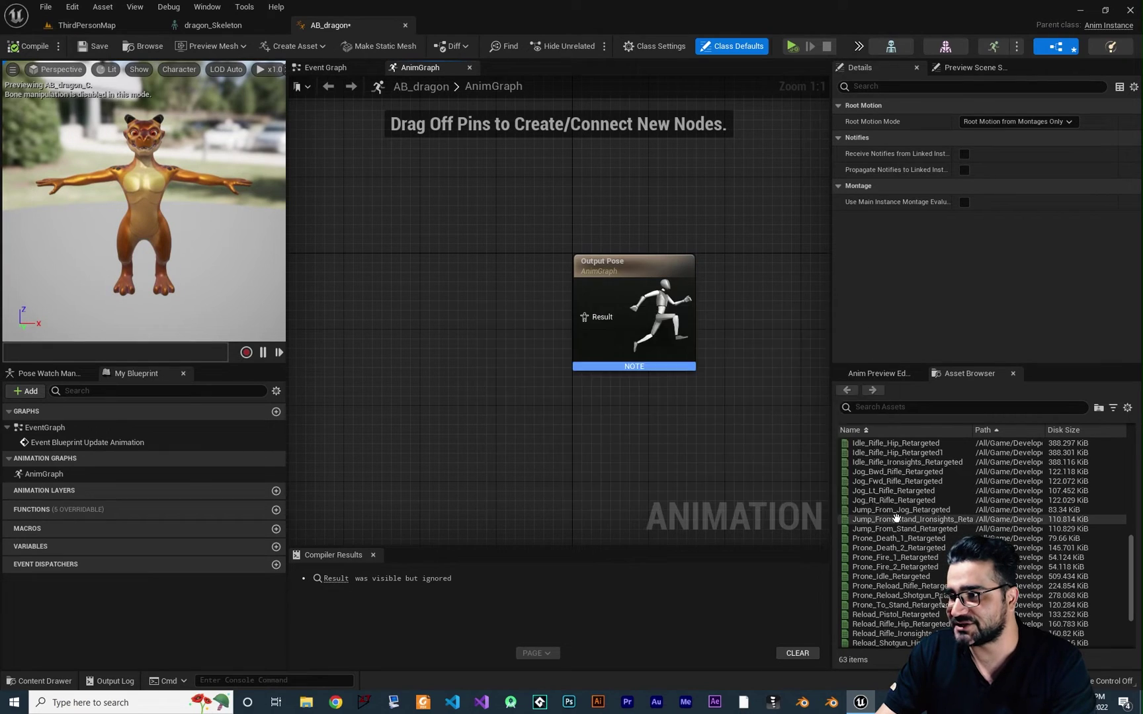
pyautogui.moveTo(893, 491); pyautogui.dragTo(354, 265)
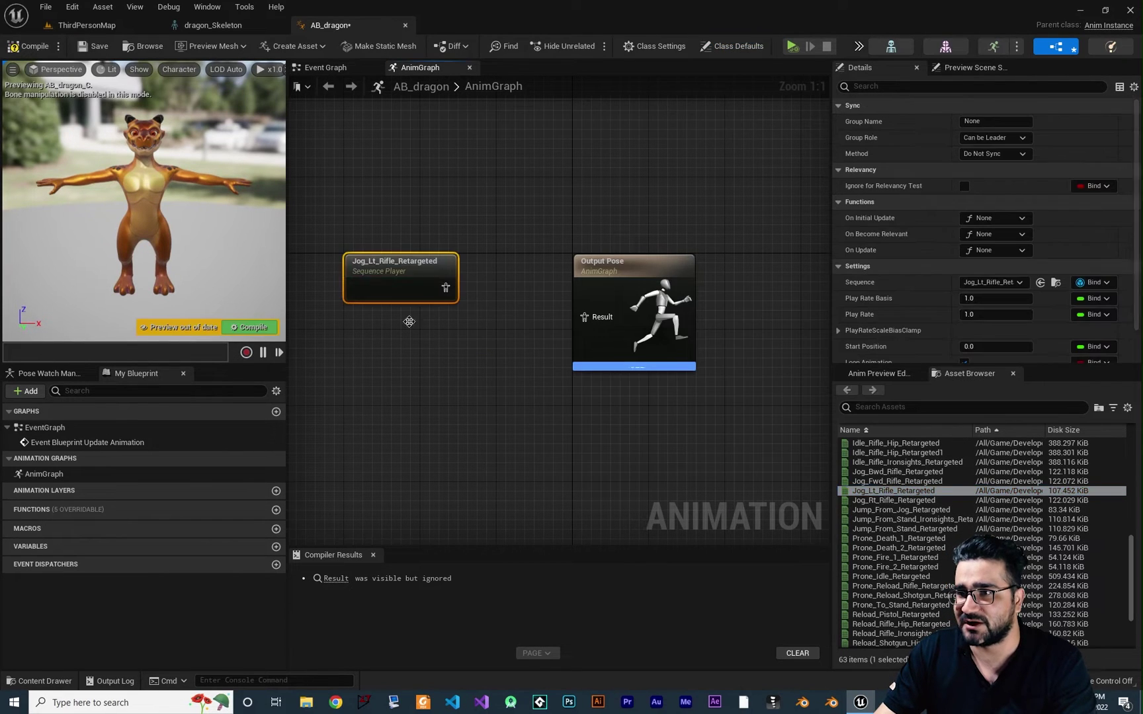
pyautogui.moveTo(445, 288); pyautogui.dragTo(585, 319)
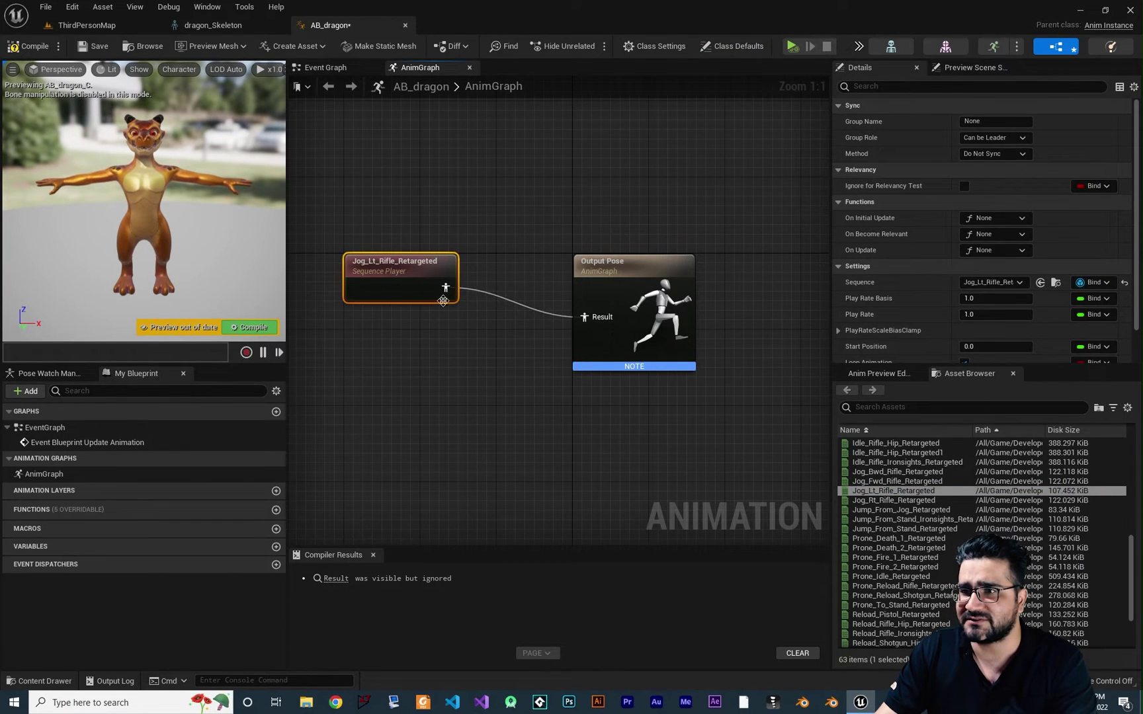
pyautogui.moveTo(407, 265); pyautogui.dragTo(416, 293)
pyautogui.click(251, 326)
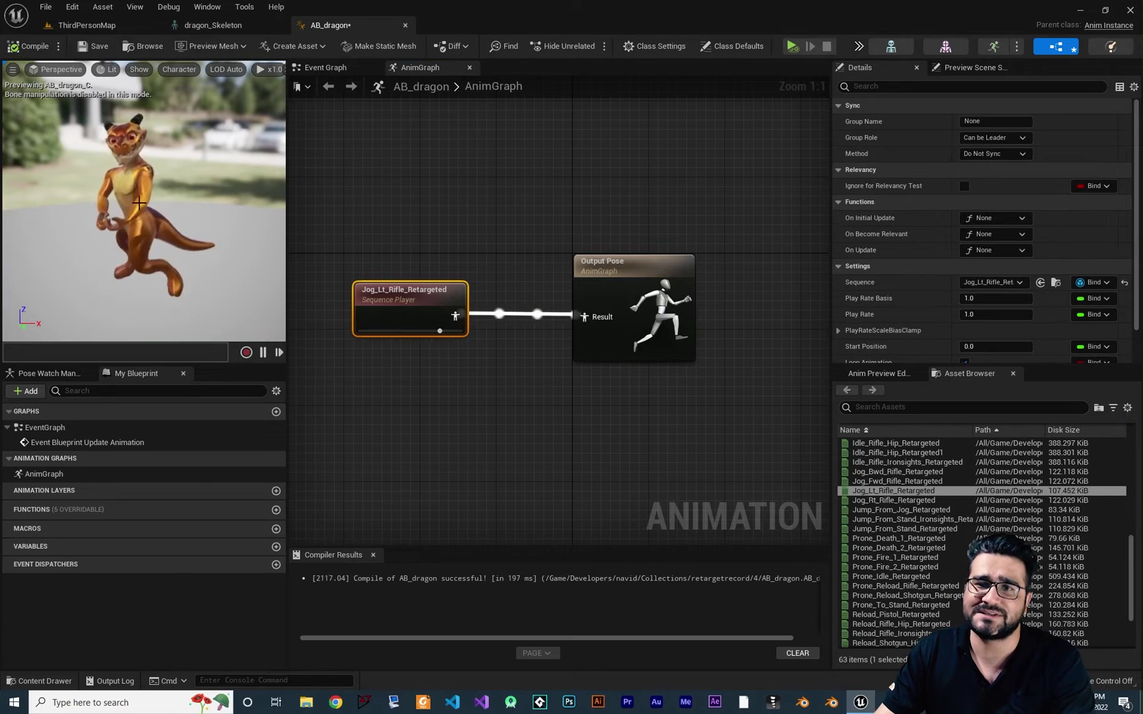
# Replace it with a Fire_Shotgun_Hip_Retargeted sequence player wired to Output Pose, then compile.
pyautogui.press('Delete')
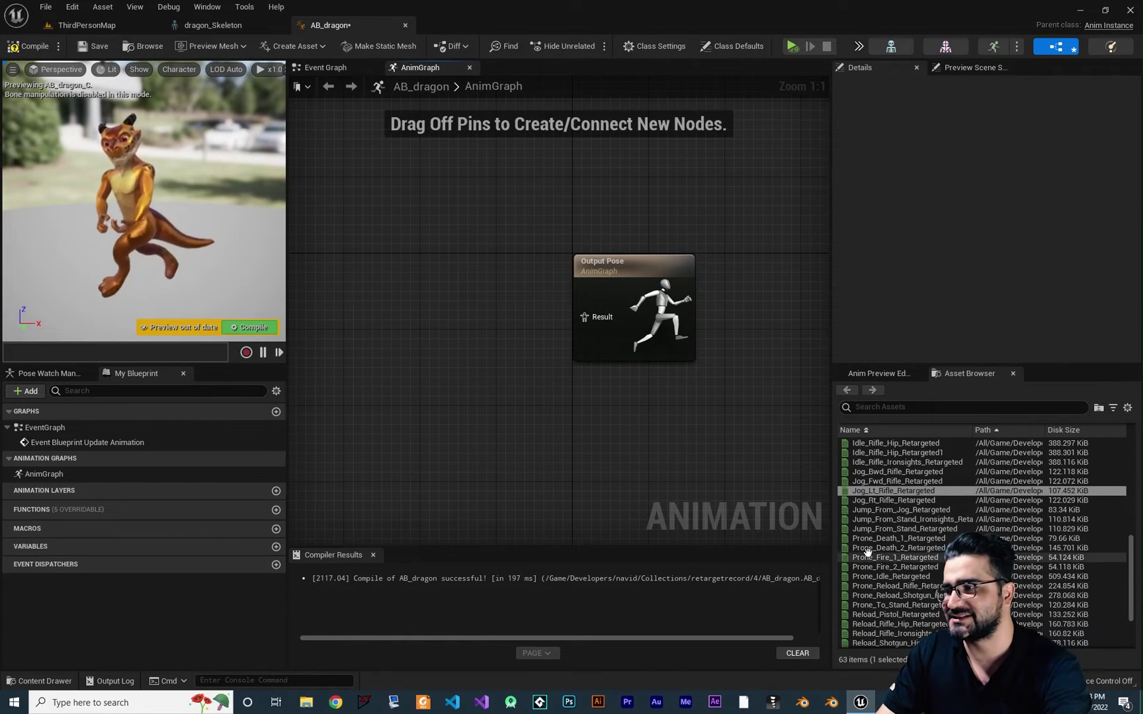
pyautogui.scroll(-3, 869, 525)
pyautogui.scroll(10, 868, 524)
pyautogui.moveTo(899, 604); pyautogui.dragTo(370, 277)
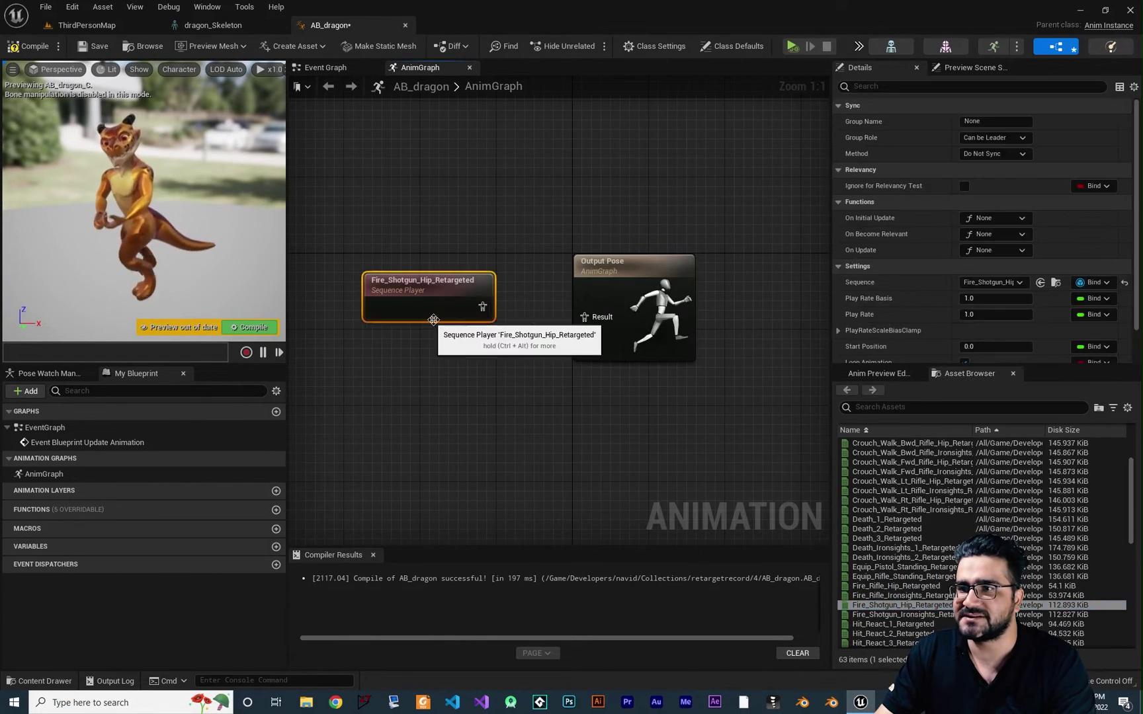
pyautogui.moveTo(481, 306); pyautogui.dragTo(582, 315)
pyautogui.click(268, 328)
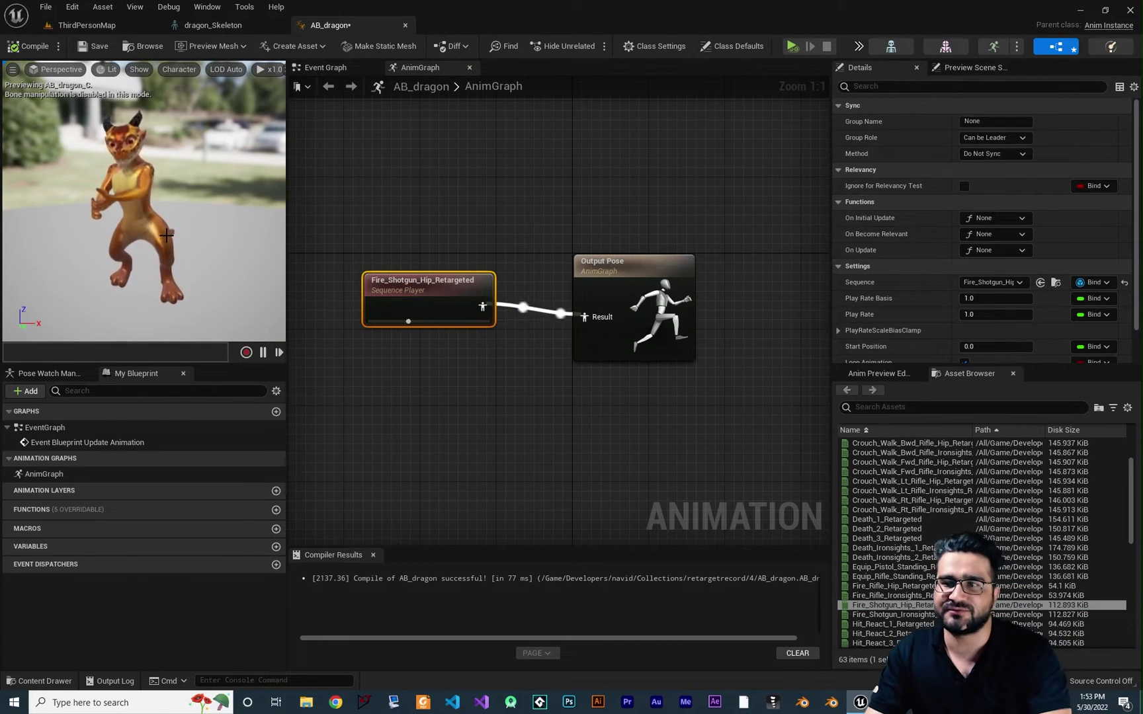
# Move the shotgun sequence player left and recentre the graph.
pyautogui.moveTo(420, 295); pyautogui.dragTo(373, 304)
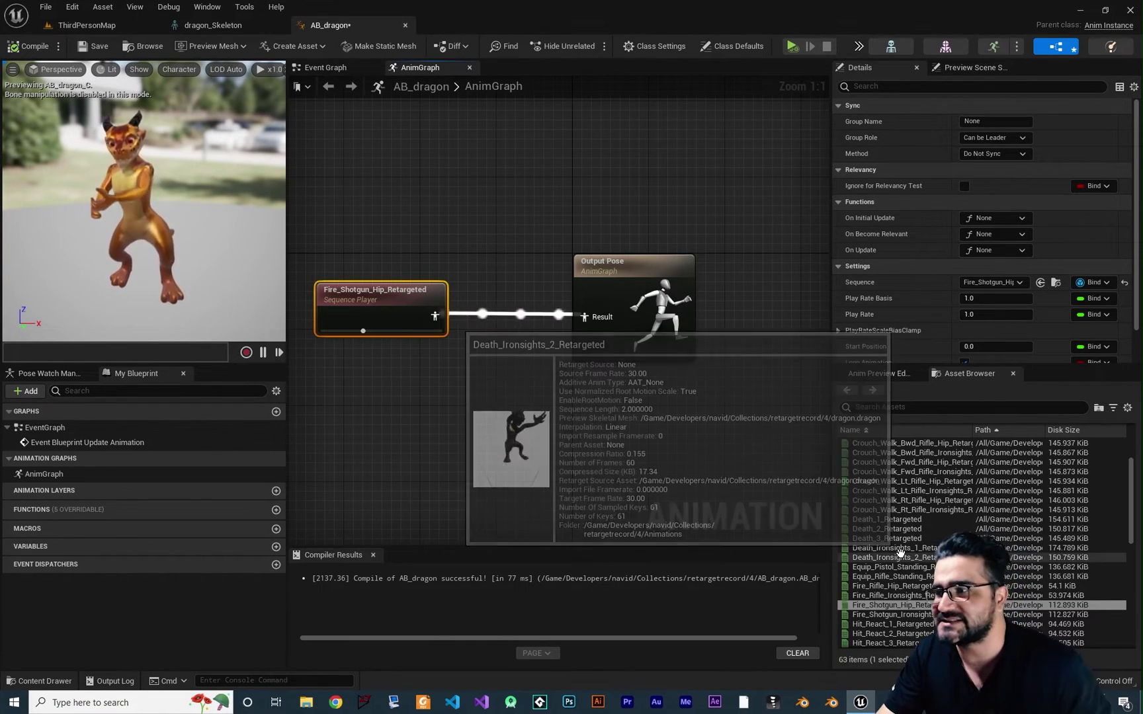
pyautogui.moveTo(948, 502)
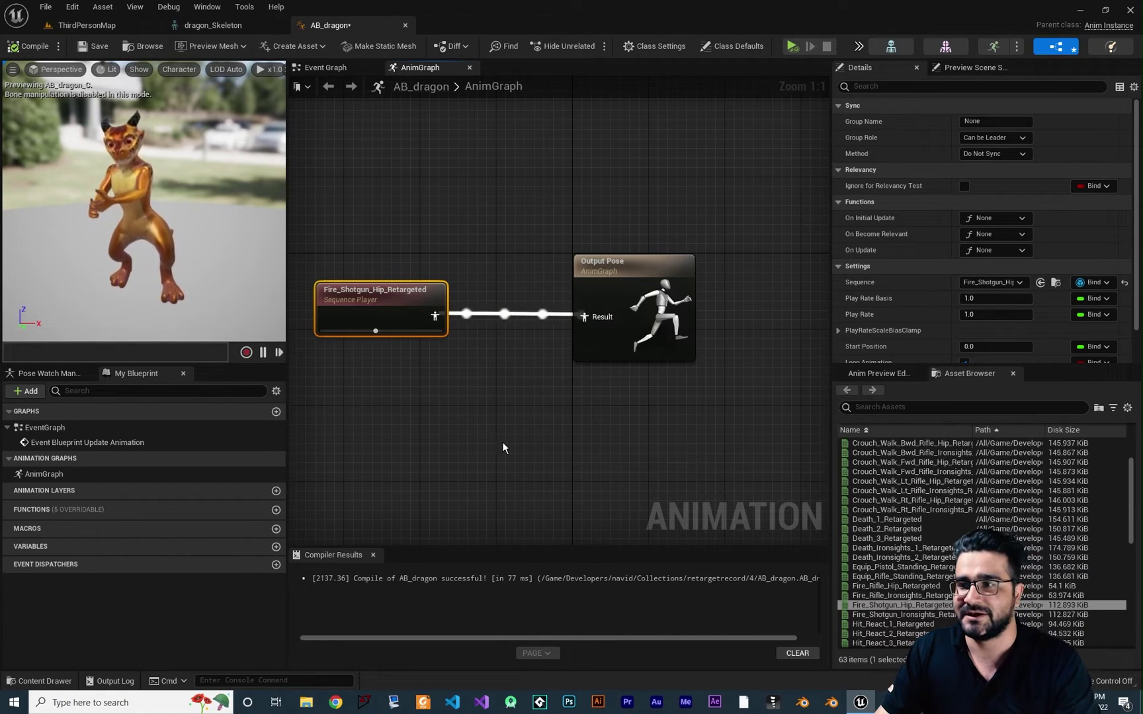
pyautogui.moveTo(502, 444); pyautogui.dragTo(583, 439, button='right')
pyautogui.moveTo(479, 325); pyautogui.dragTo(422, 325)
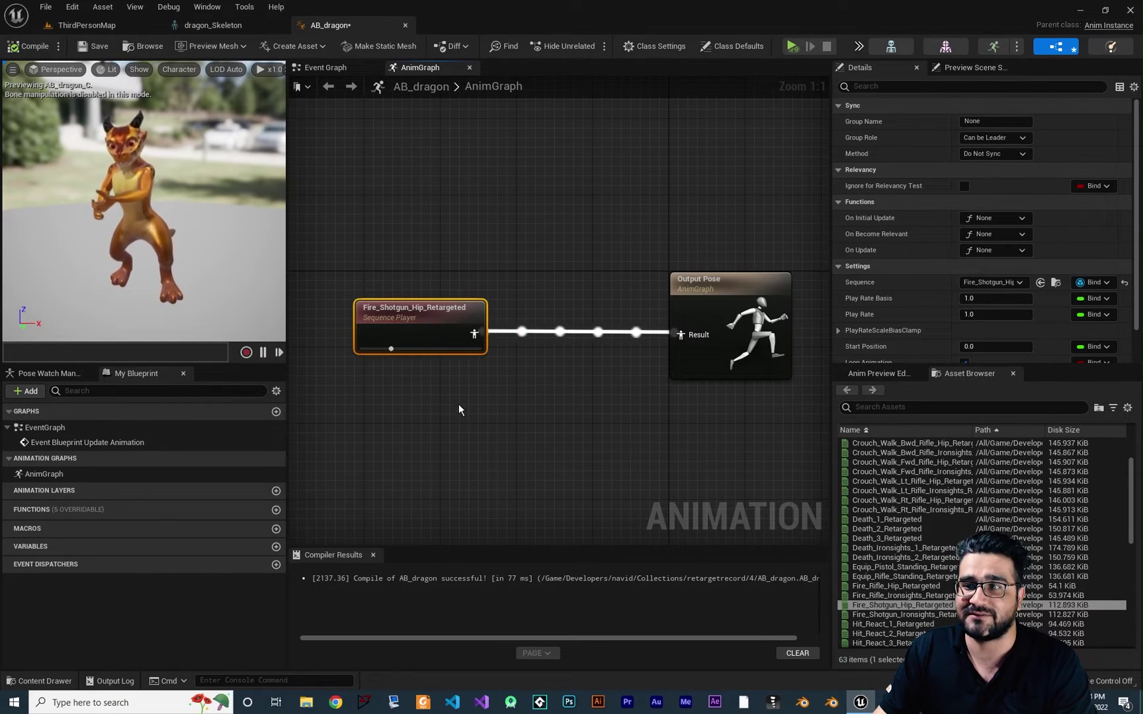
pyautogui.press('Home')
# Insert a Mirror with MDT_dragon node after the sequence player and check MDT_dragon among the assets.
pyautogui.moveTo(453, 332); pyautogui.dragTo(505, 337)
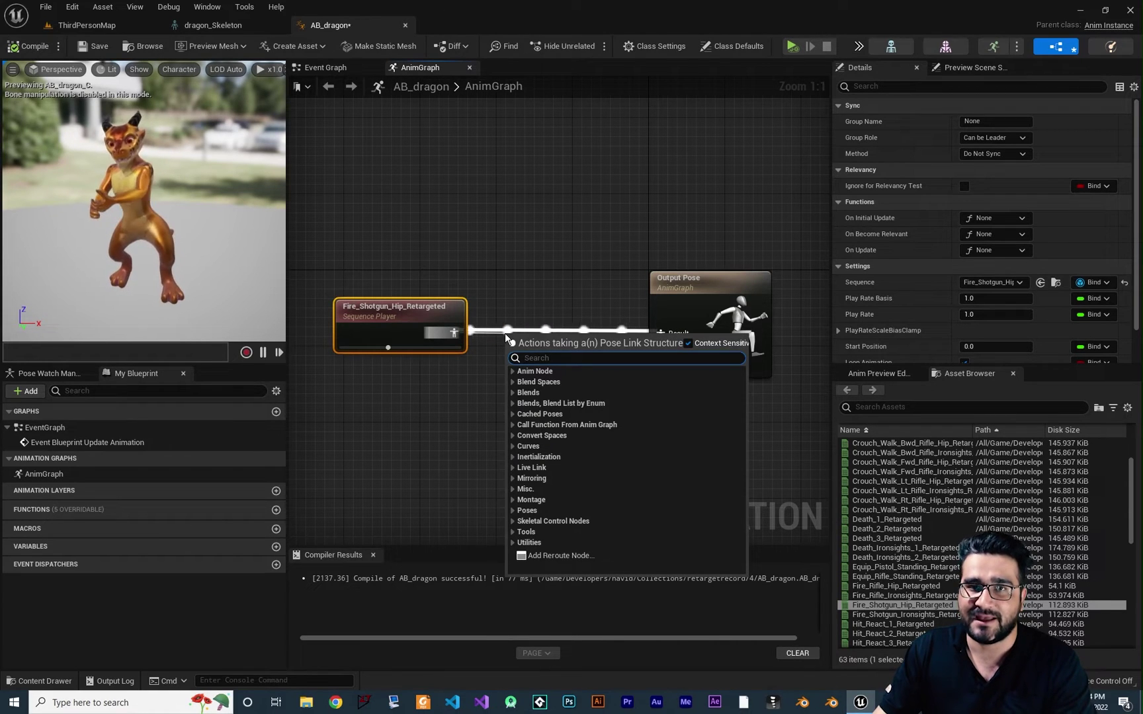
pyautogui.write('mirror')
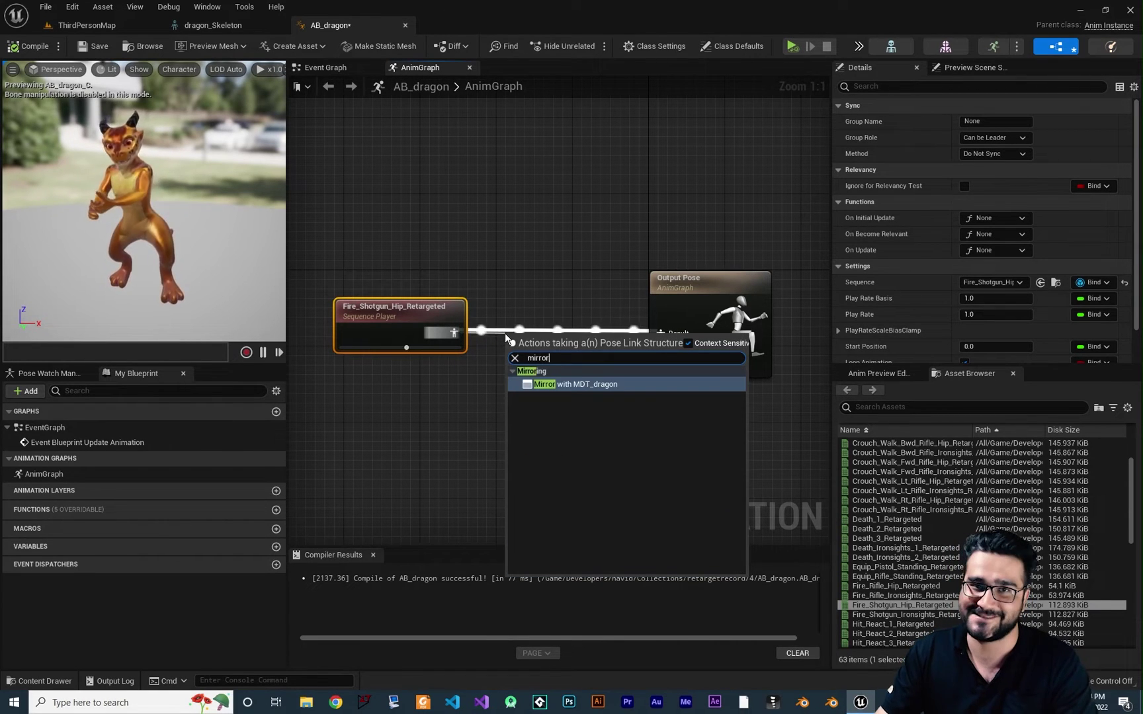
pyautogui.click(563, 386)
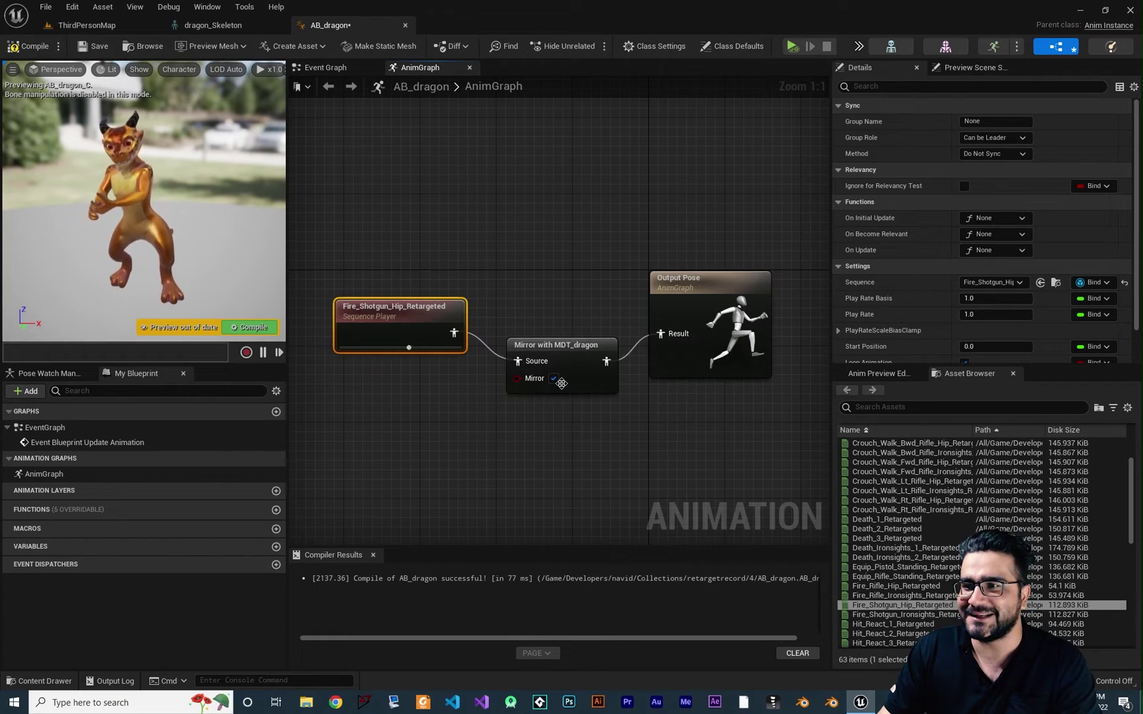
pyautogui.moveTo(564, 356); pyautogui.dragTo(540, 326)
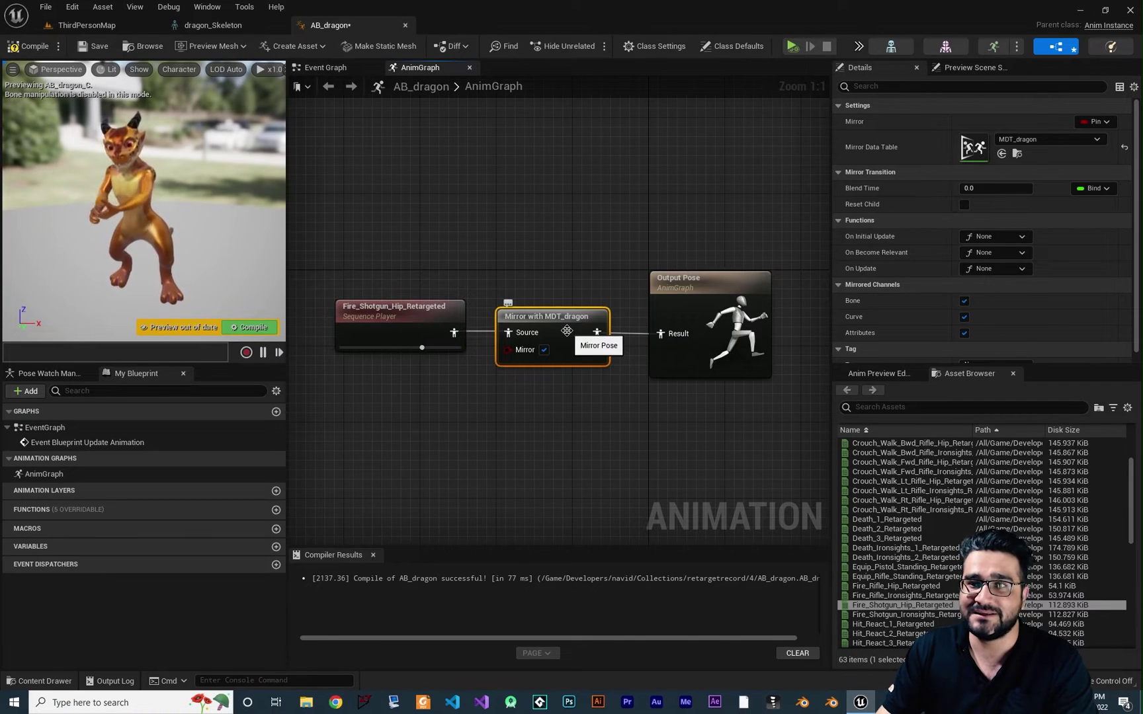
pyautogui.hotkey('ctrl', 'space')
pyautogui.moveTo(792, 517)
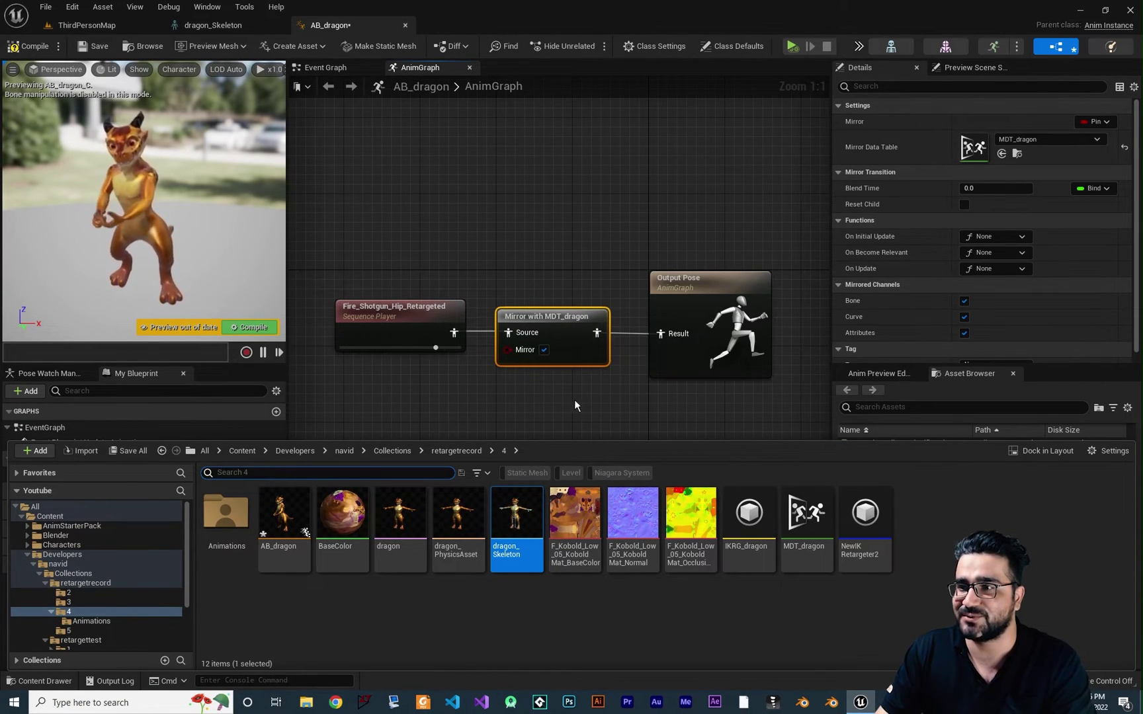
pyautogui.moveTo(574, 398); pyautogui.dragTo(533, 367, button='right')
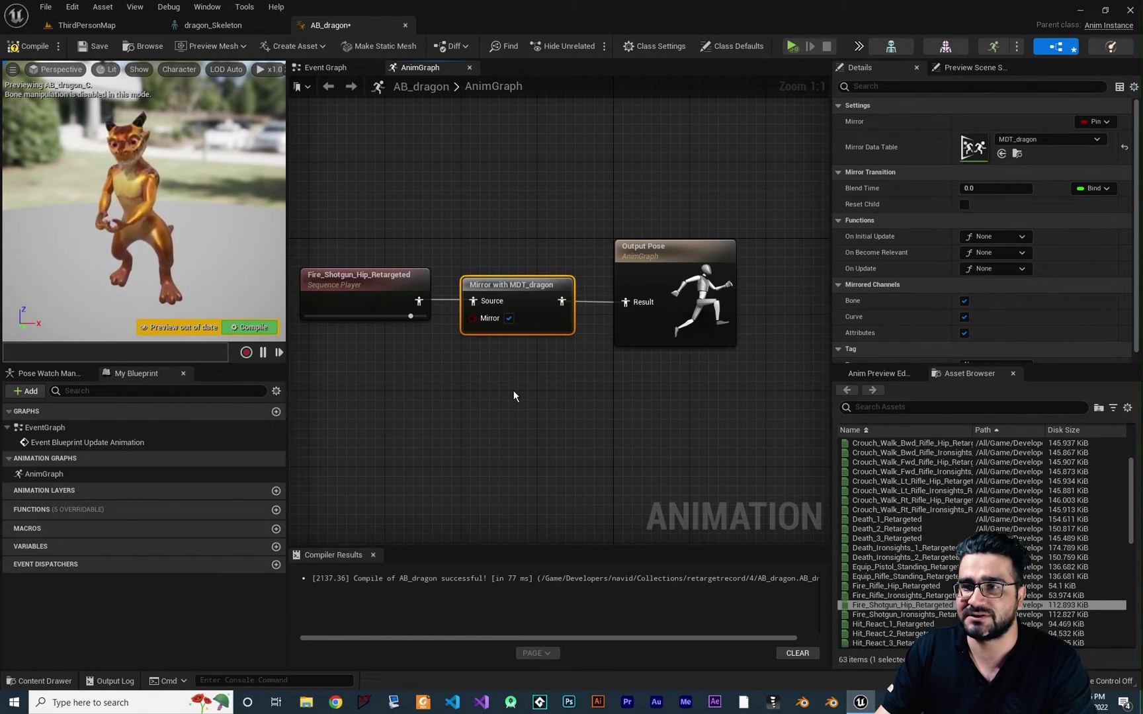
# Compile, then turn the Mirror node's Mirror option off and recompile.
pyautogui.click(256, 324)
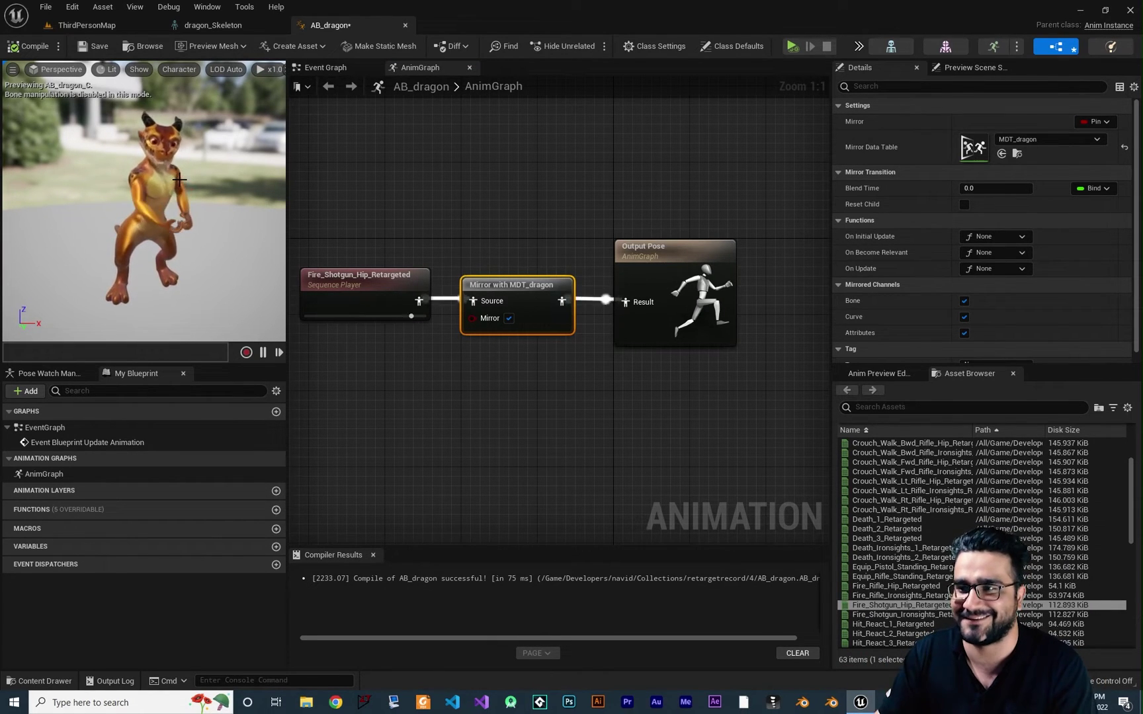
pyautogui.click(509, 318)
pyautogui.click(250, 327)
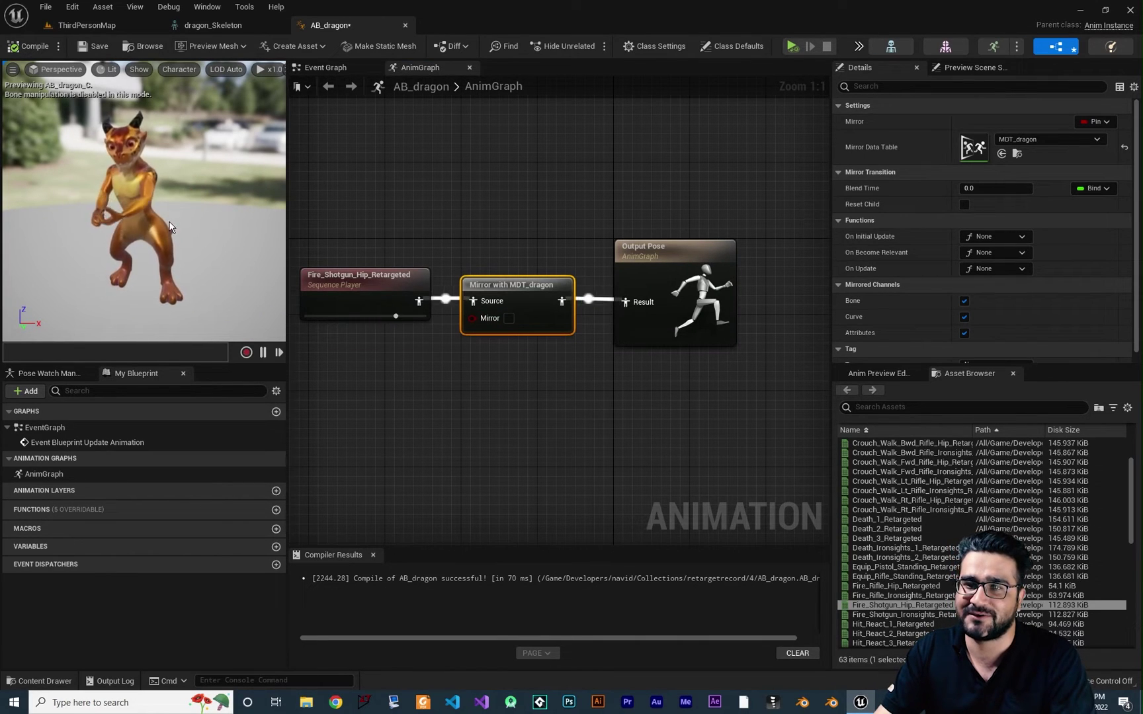
pyautogui.moveTo(463, 456); pyautogui.dragTo(468, 392, button='right')
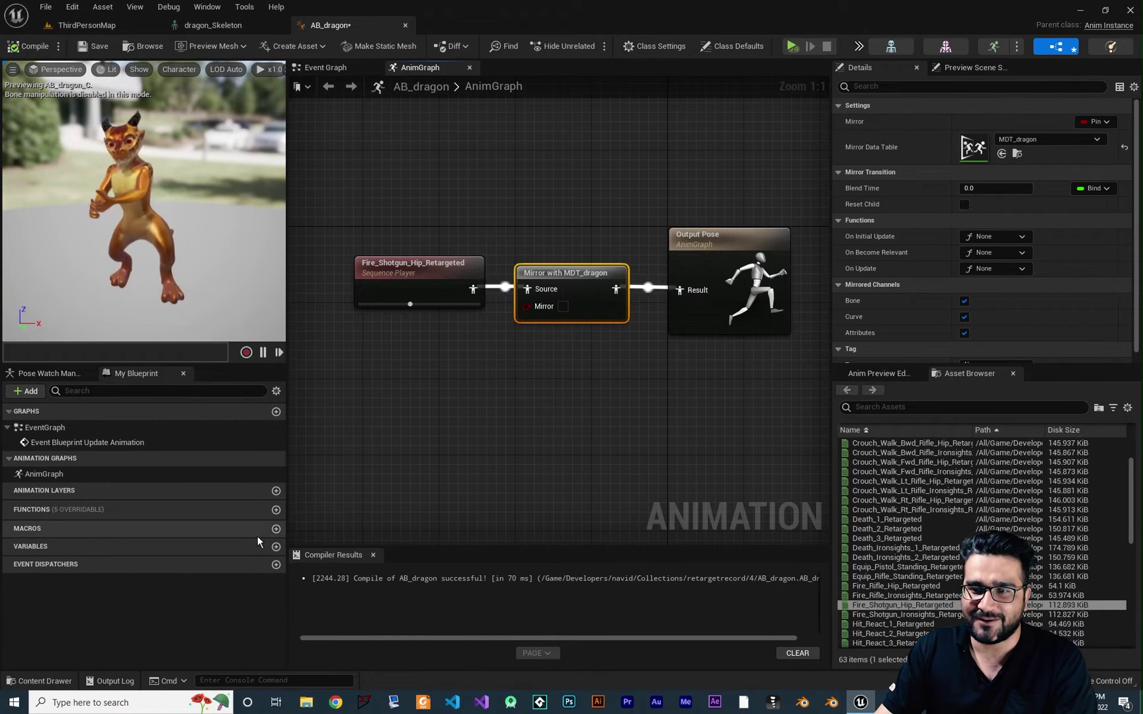
# Add a Boolean variable named IsMirrored.
pyautogui.click(277, 548)
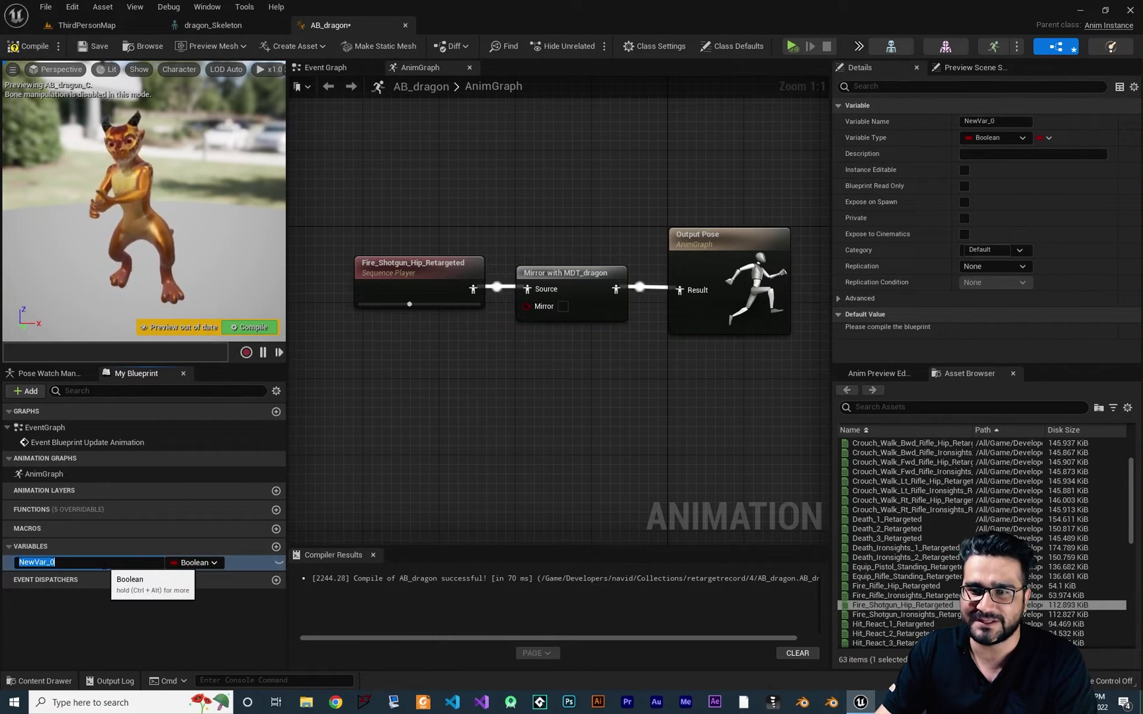
pyautogui.write('IsMir')
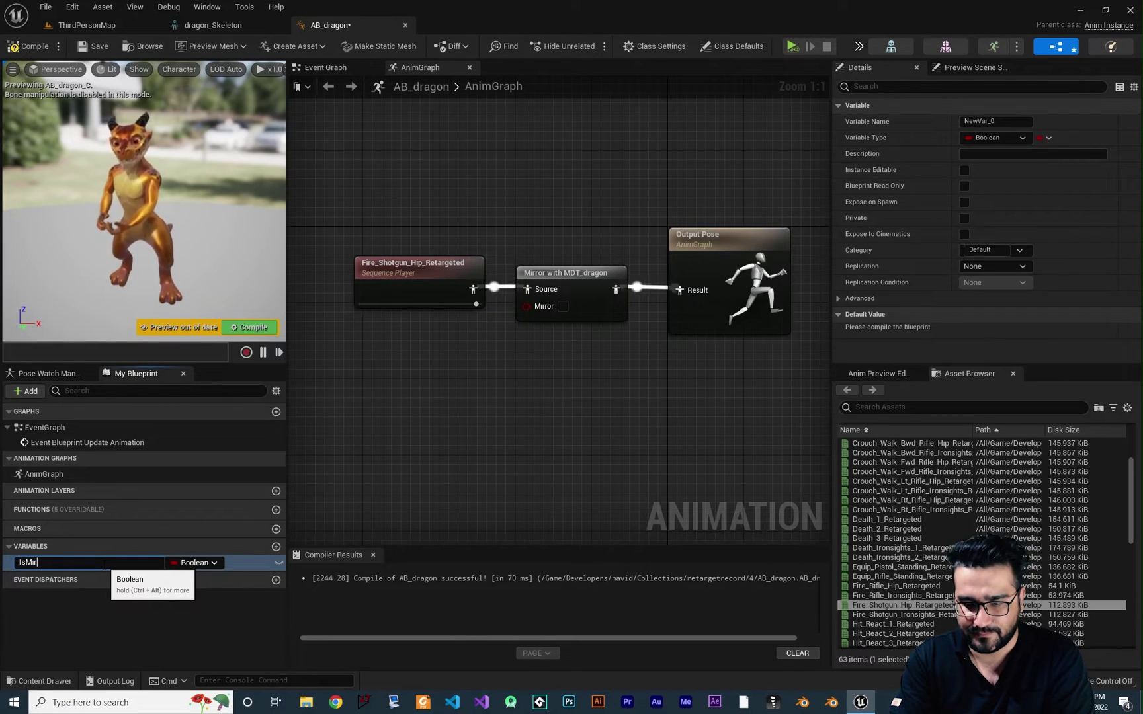
pyautogui.write('rored')
pyautogui.press('Return')
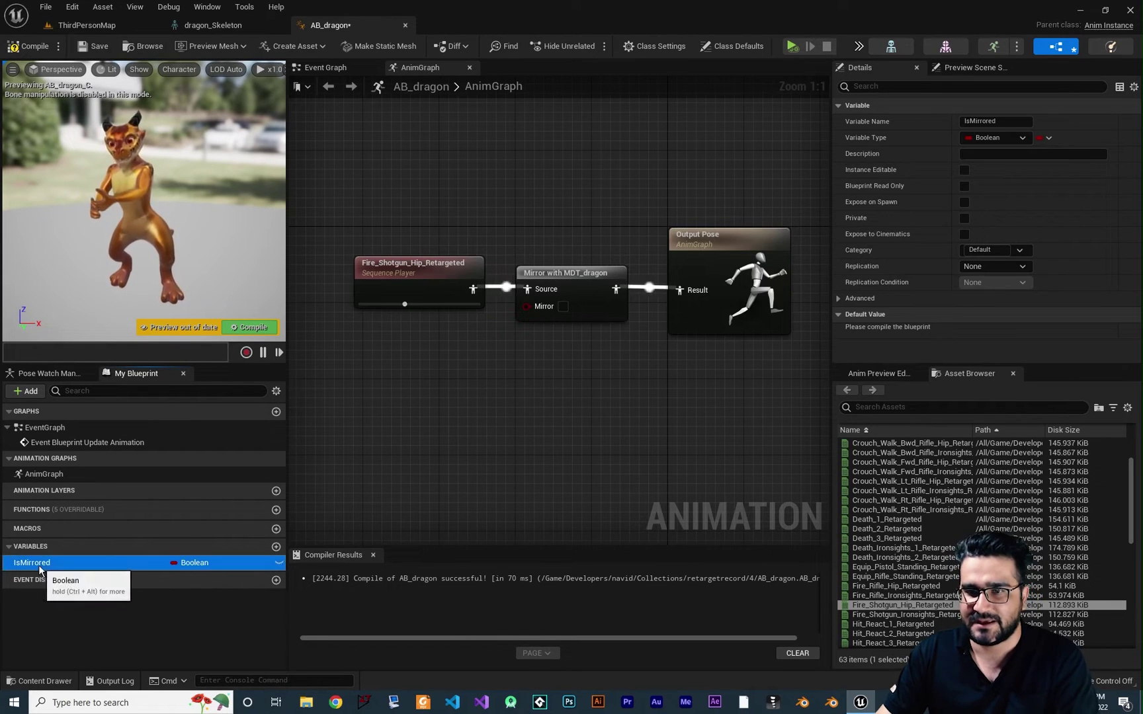
# Place an IsMirrored getter and connect it to the Mirror node's Mirror input.
pyautogui.moveTo(38, 565); pyautogui.dragTo(381, 387)
pyautogui.click(422, 411)
pyautogui.moveTo(447, 398); pyautogui.dragTo(526, 305)
pyautogui.moveTo(426, 400); pyautogui.dragTo(413, 363)
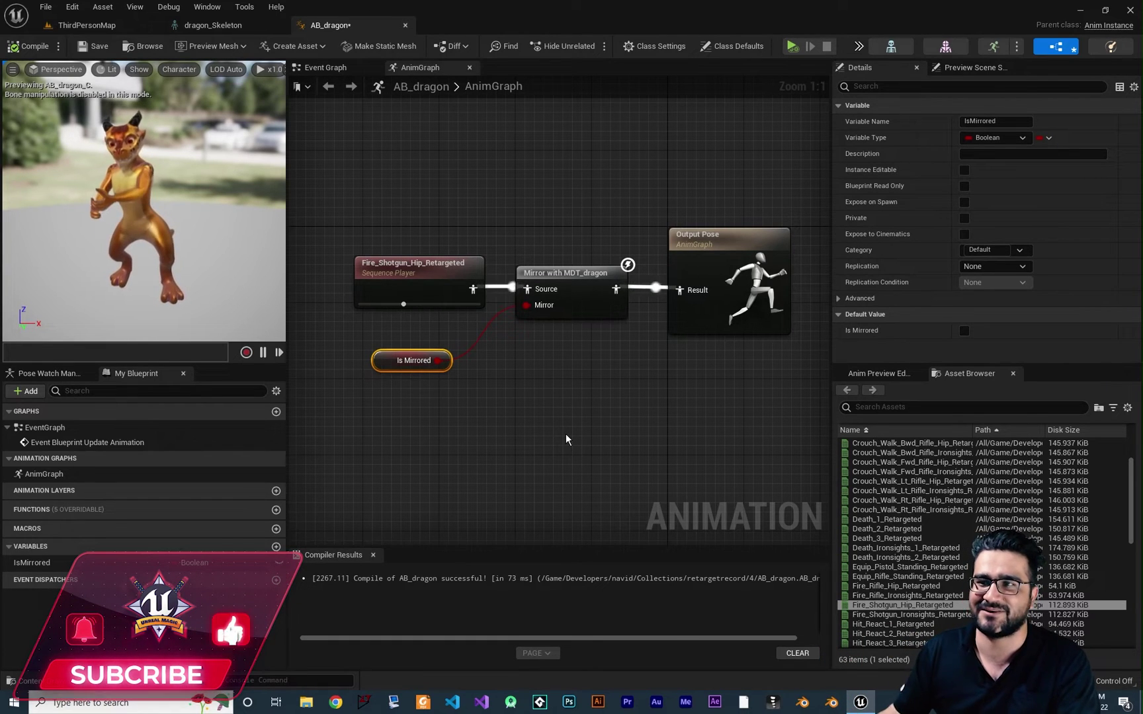
pyautogui.click(464, 410)
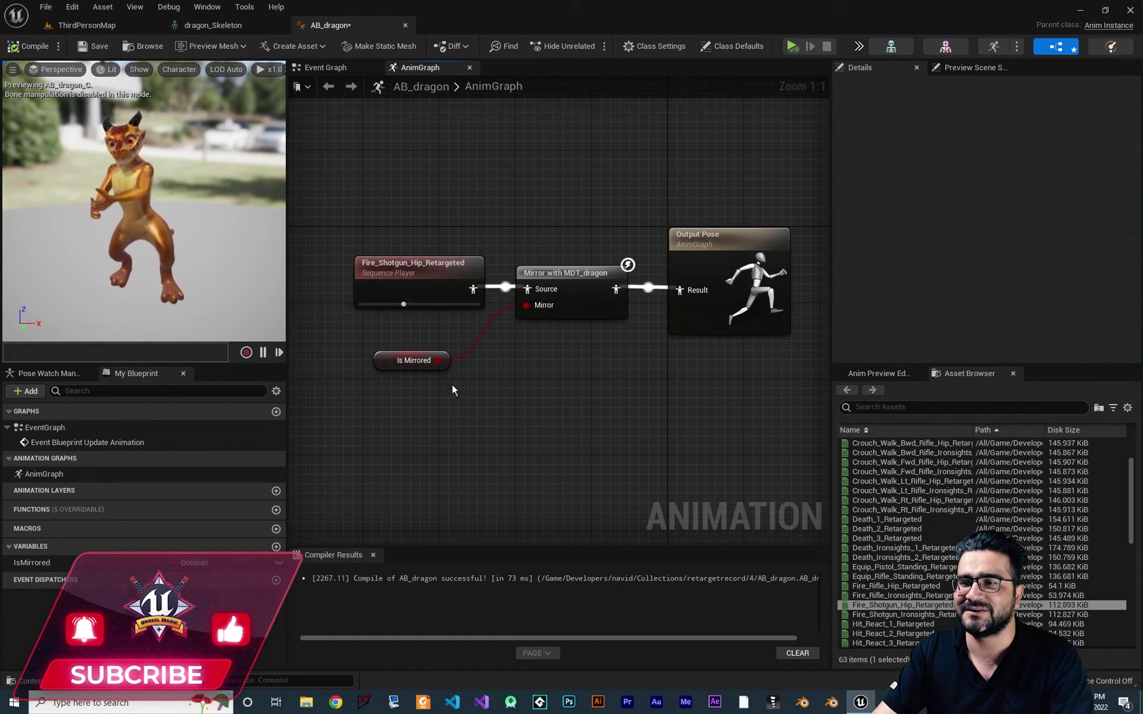
pyautogui.click(385, 366)
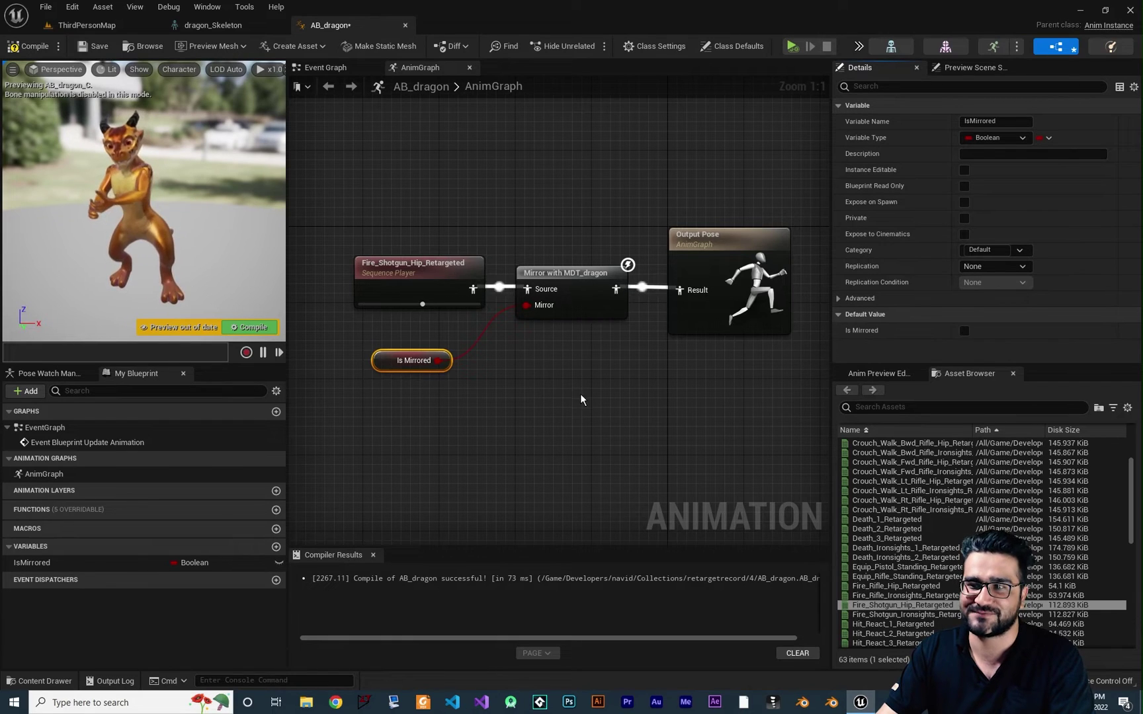
pyautogui.moveTo(584, 401); pyautogui.dragTo(552, 384, button='right')
# Move Output Pose right and set the Mirror node's Blend Time to 1.
pyautogui.scroll(-1, 613, 360)
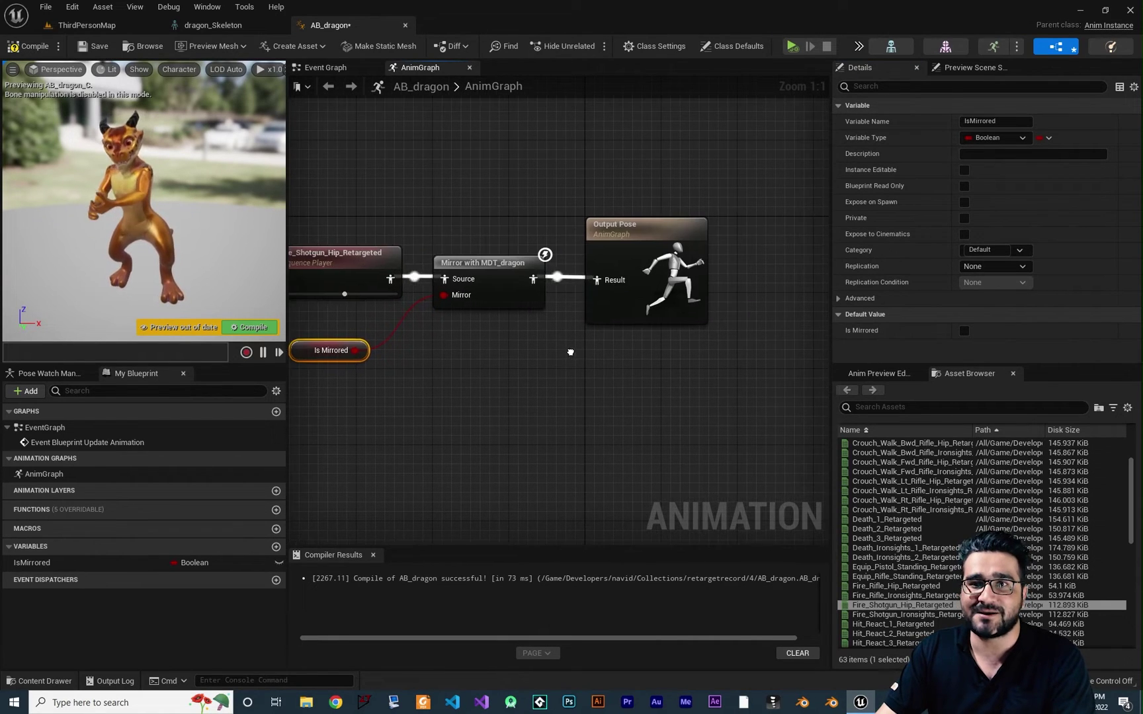
pyautogui.moveTo(668, 211); pyautogui.dragTo(607, 351)
pyautogui.moveTo(615, 257); pyautogui.dragTo(732, 258)
pyautogui.click(506, 302)
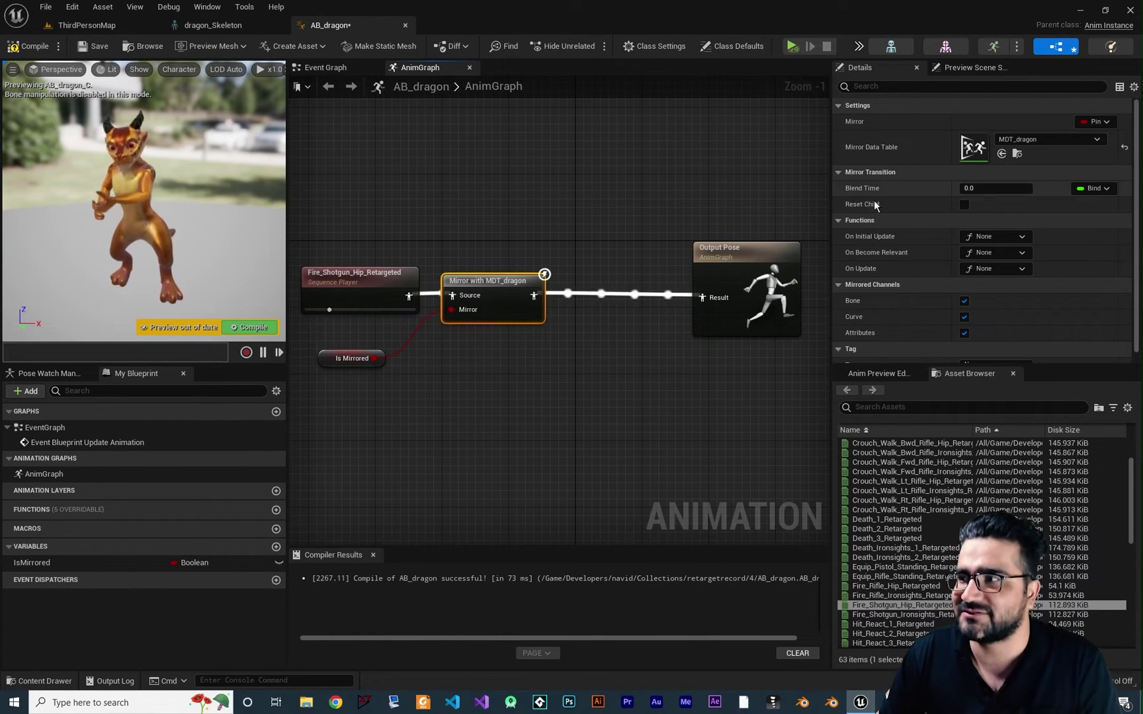
pyautogui.click(968, 188)
pyautogui.write('1')
pyautogui.press('Return')
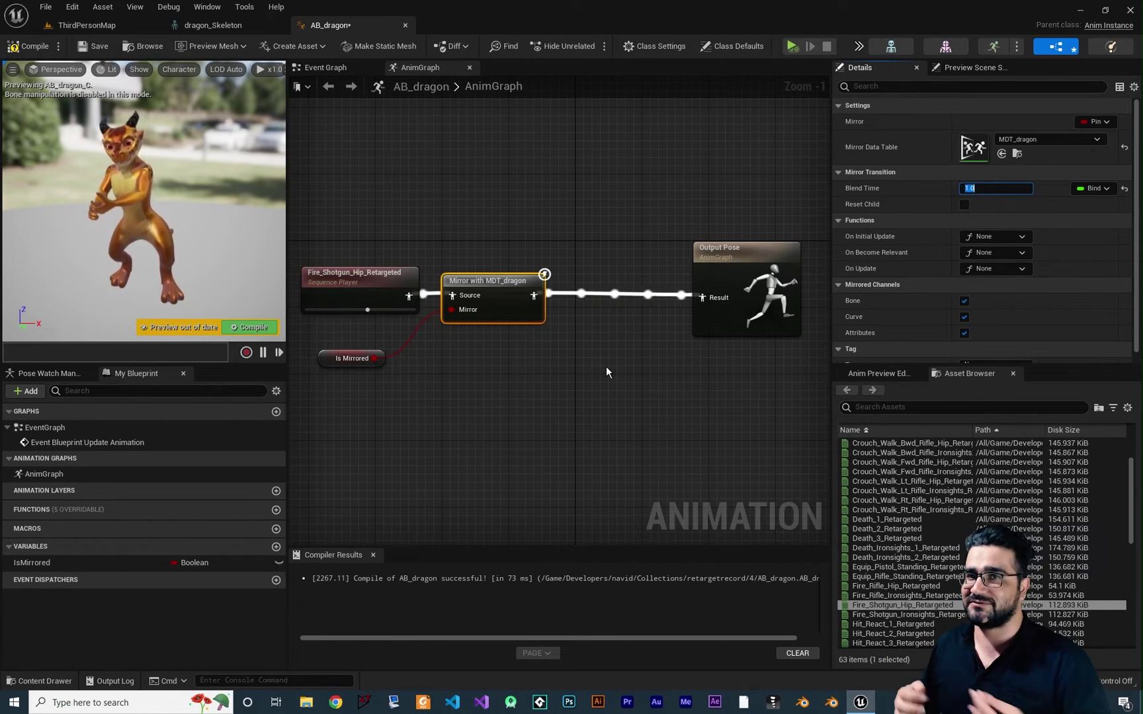
# Compile and make IsMirrored default to true.
pyautogui.click(256, 328)
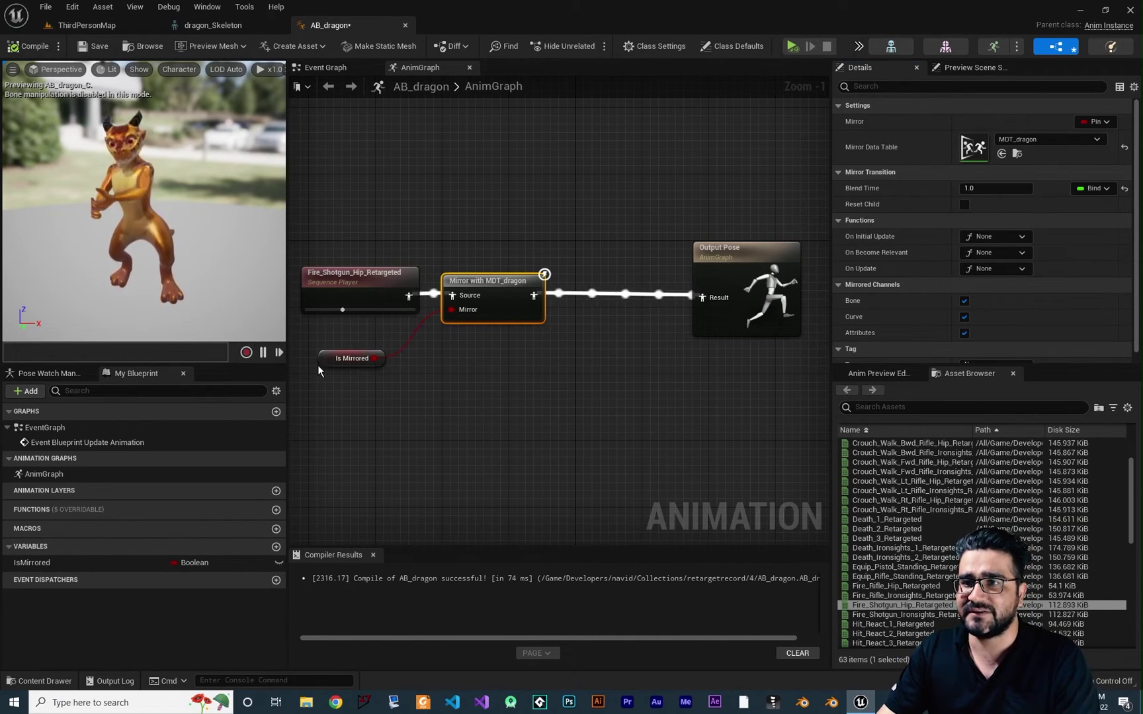
pyautogui.click(336, 358)
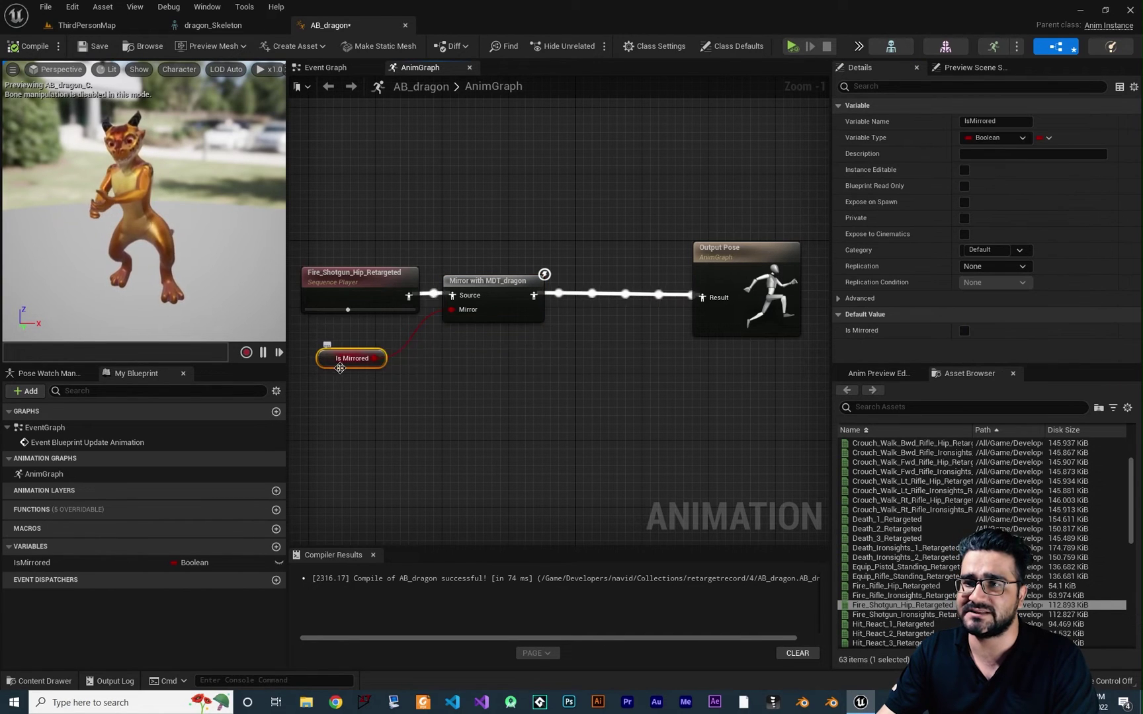
pyautogui.click(963, 331)
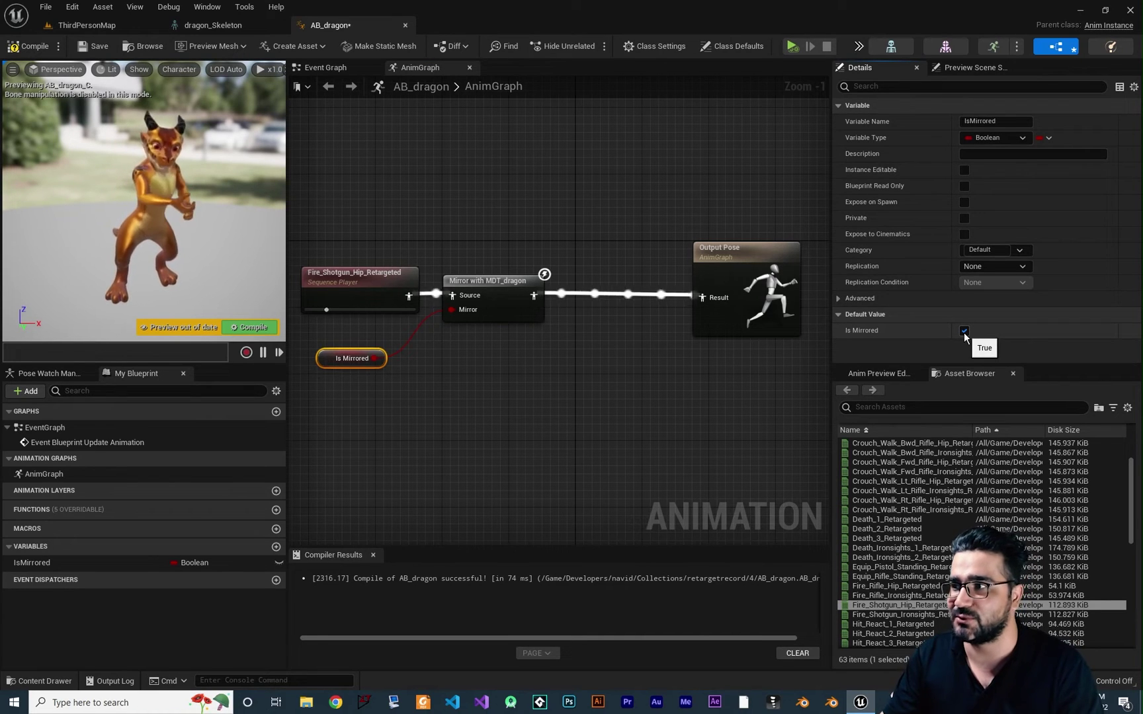
pyautogui.click(505, 289)
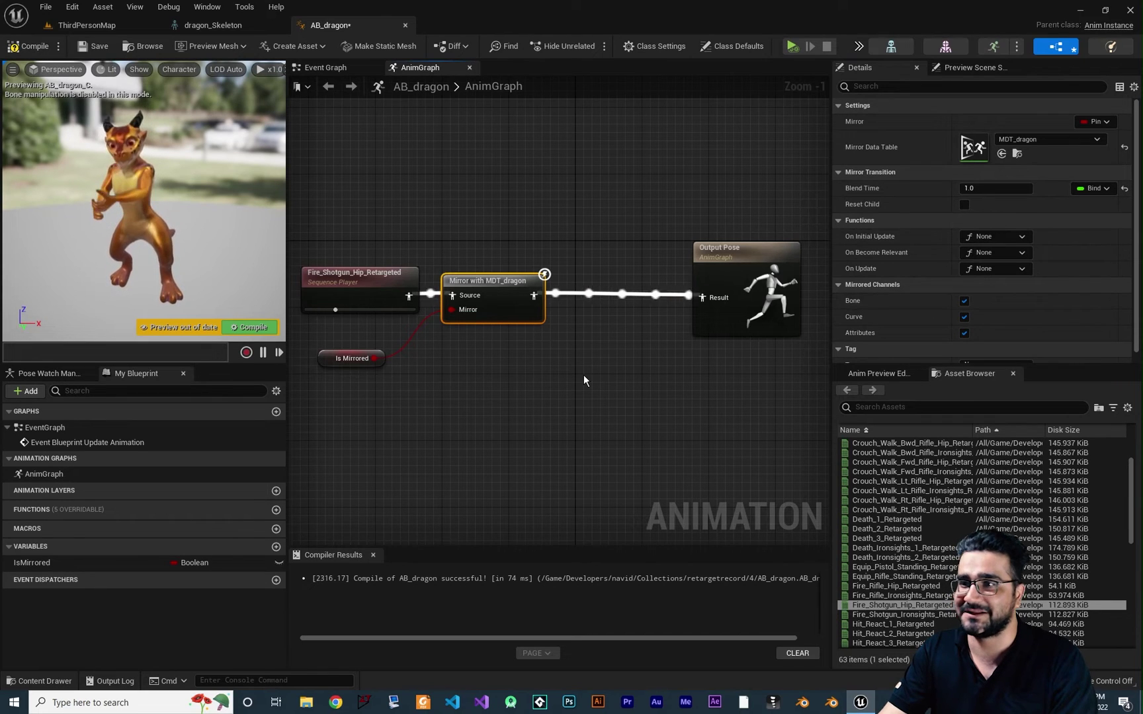
# Add an Inertialization node after the Mirror node, lined up with Output Pose.
pyautogui.moveTo(568, 391); pyautogui.dragTo(534, 410, button='right')
pyautogui.moveTo(500, 315); pyautogui.dragTo(544, 316)
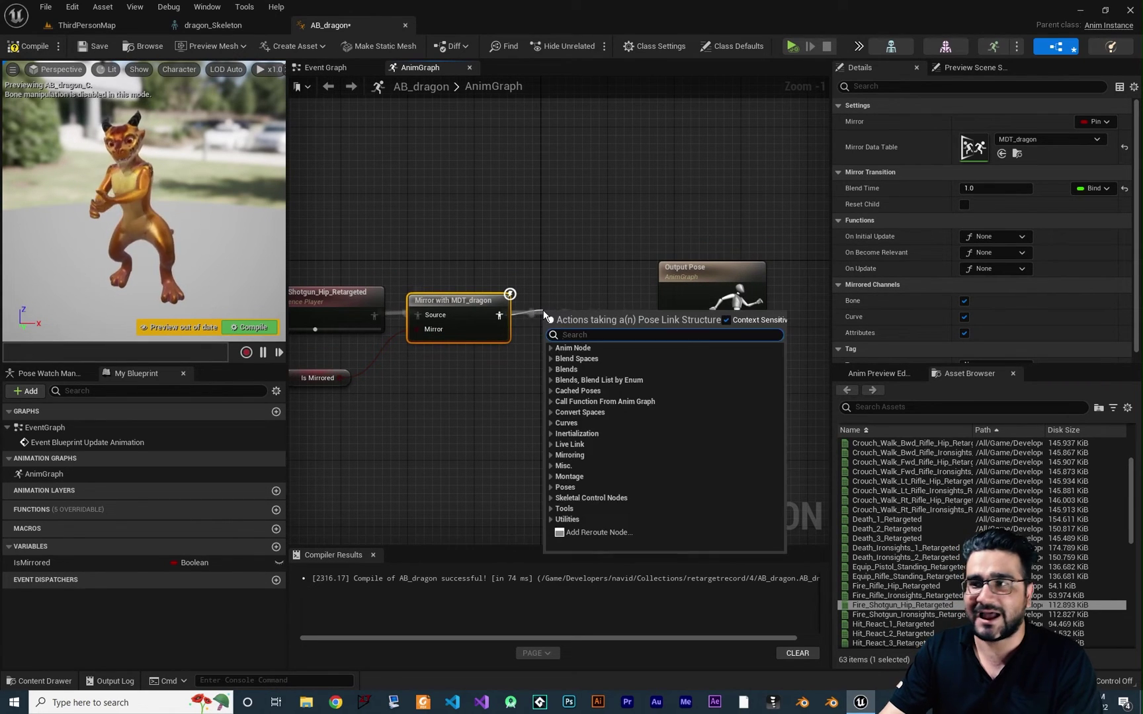
pyautogui.write('iner')
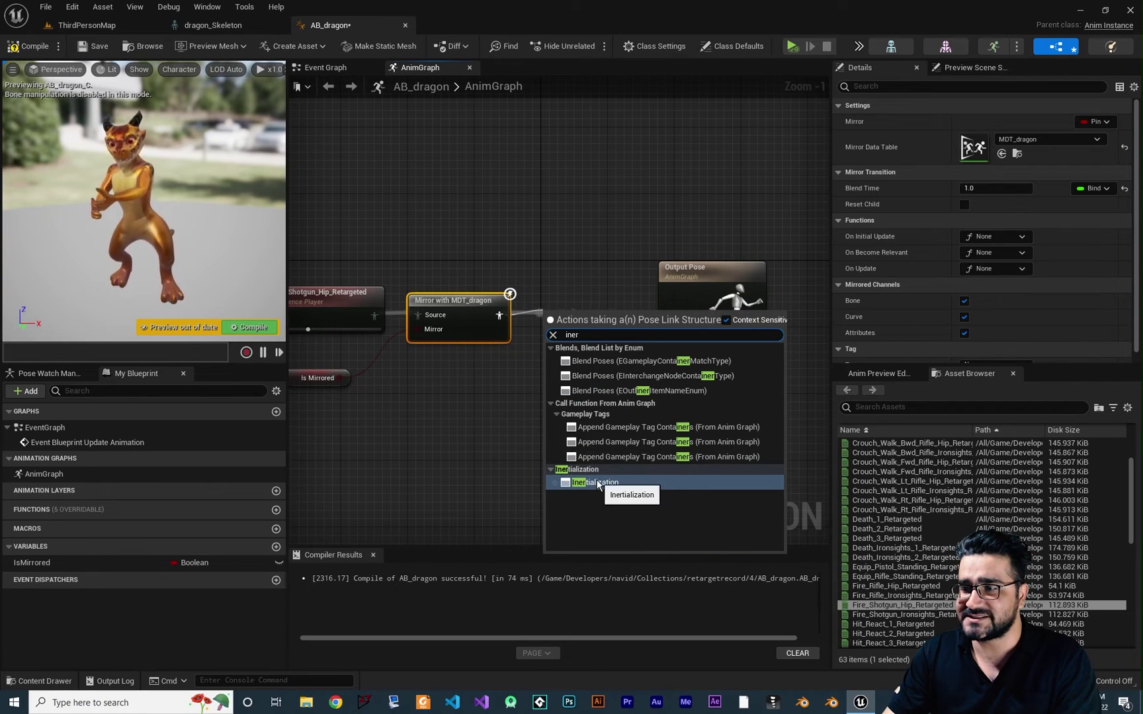
pyautogui.click(600, 484)
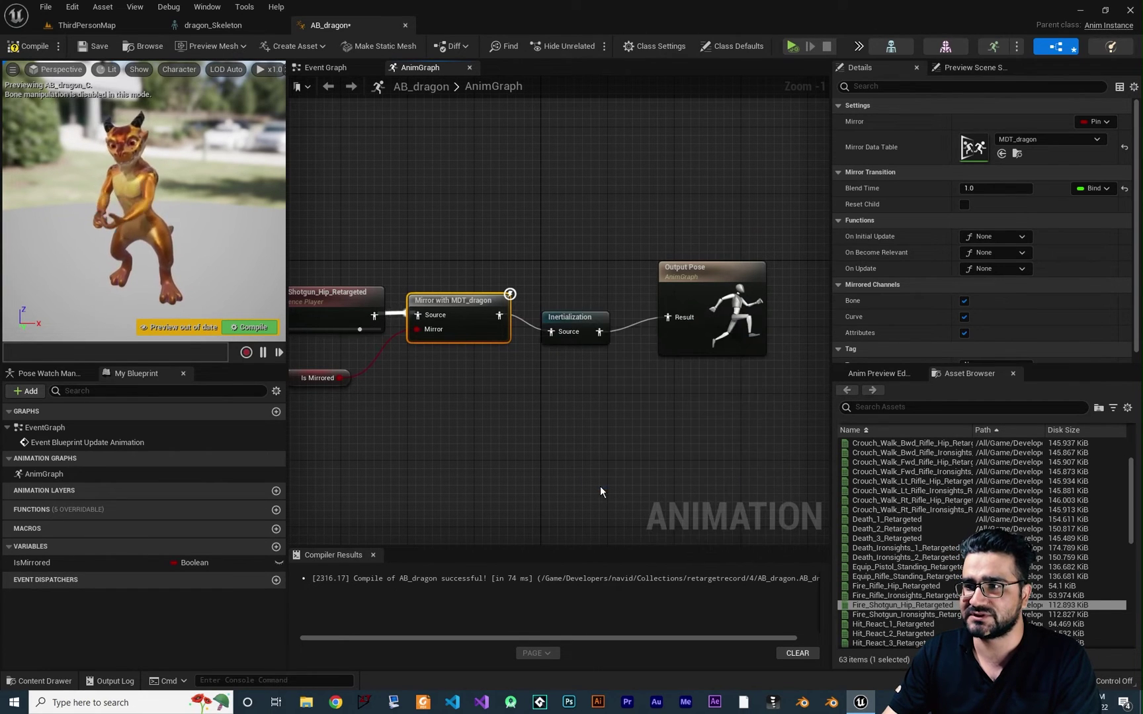
pyautogui.click(572, 309)
pyautogui.moveTo(572, 308); pyautogui.dragTo(572, 300)
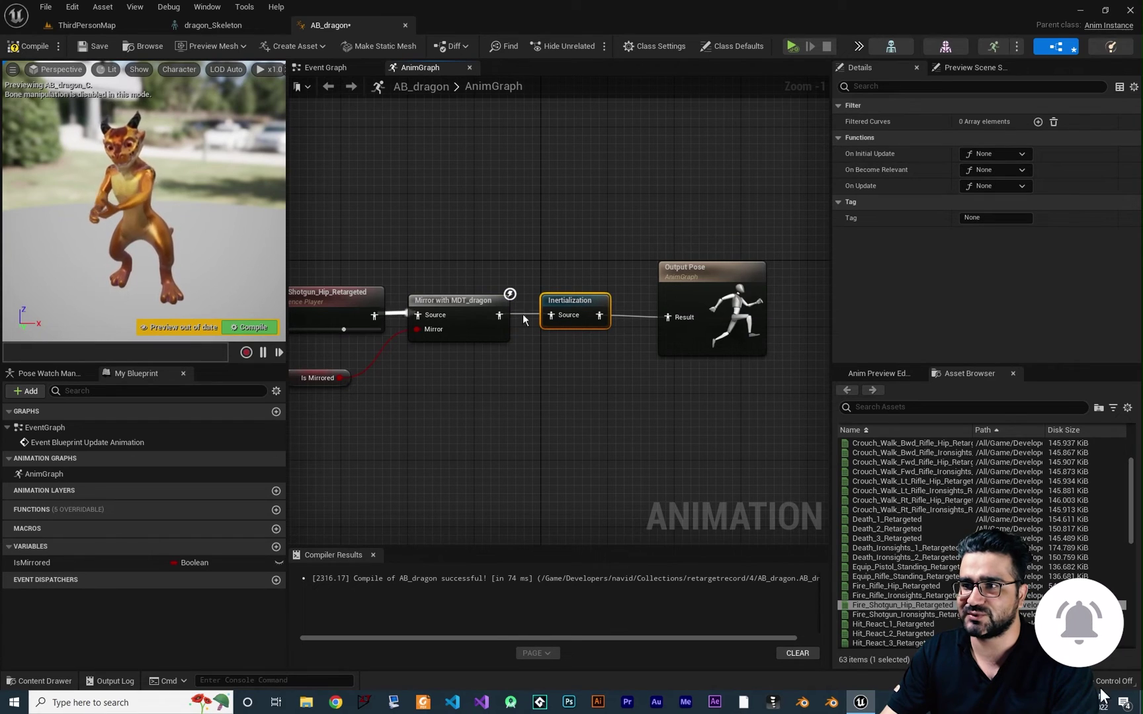
pyautogui.moveTo(455, 302); pyautogui.dragTo(509, 276, button='right')
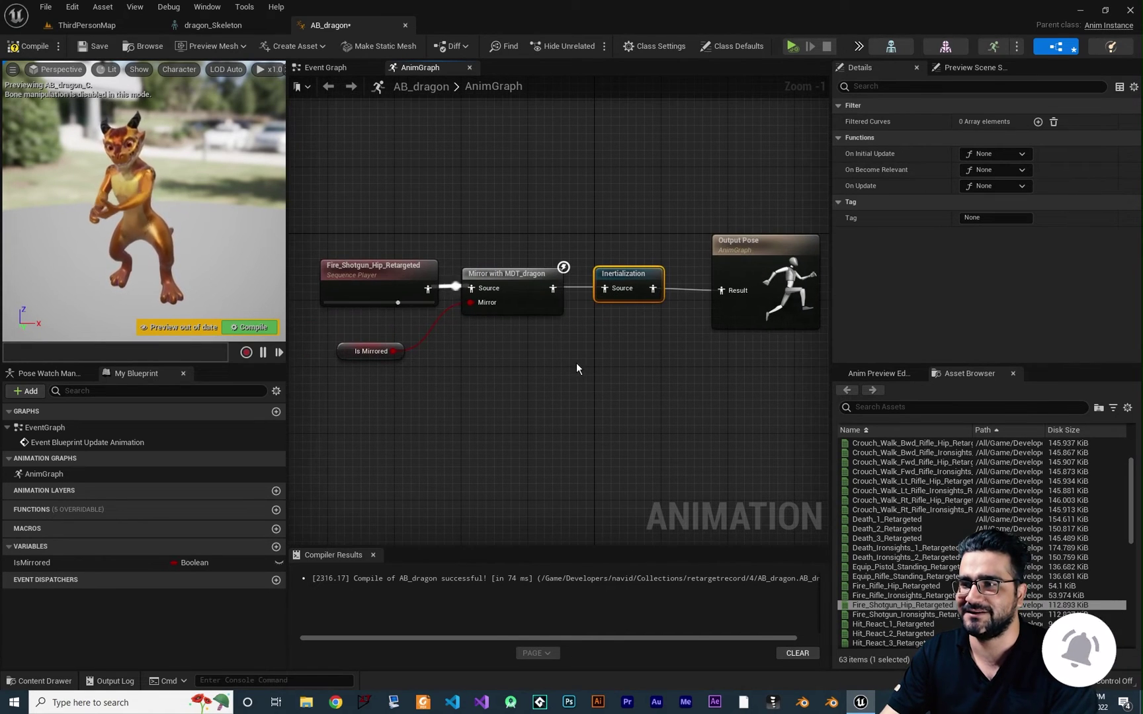
pyautogui.click(590, 318)
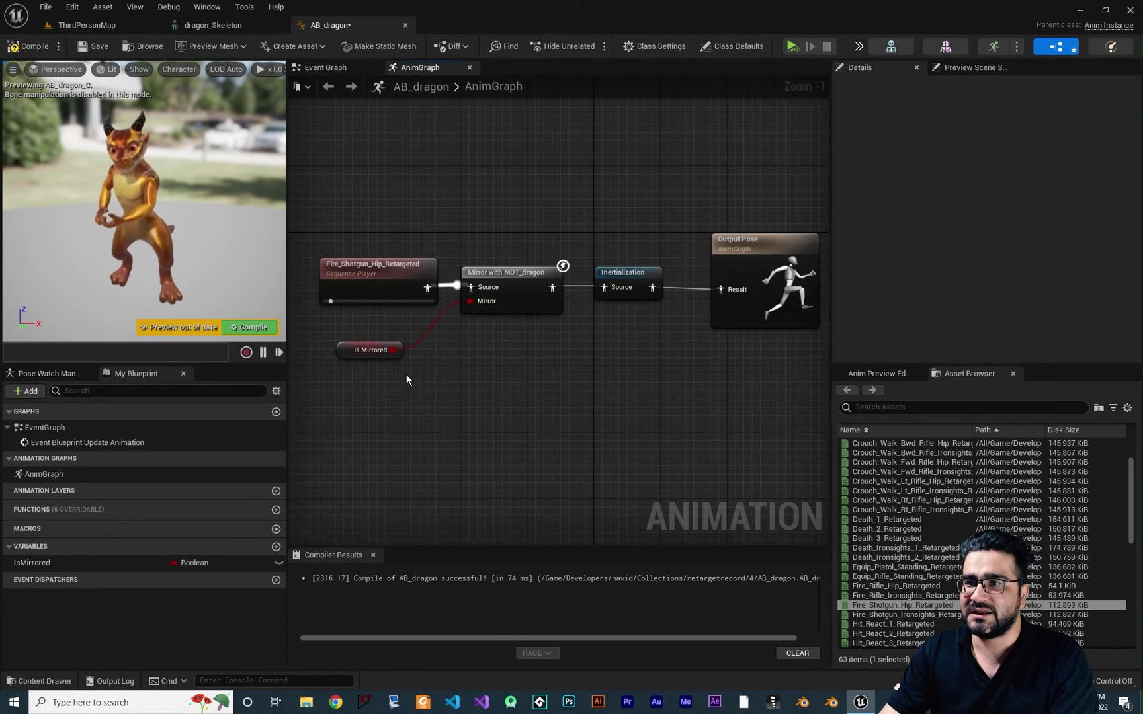
# Recompile, tick IsMirrored's default value, and begin editing the Mirror node's Blend Time.
pyautogui.click(249, 327)
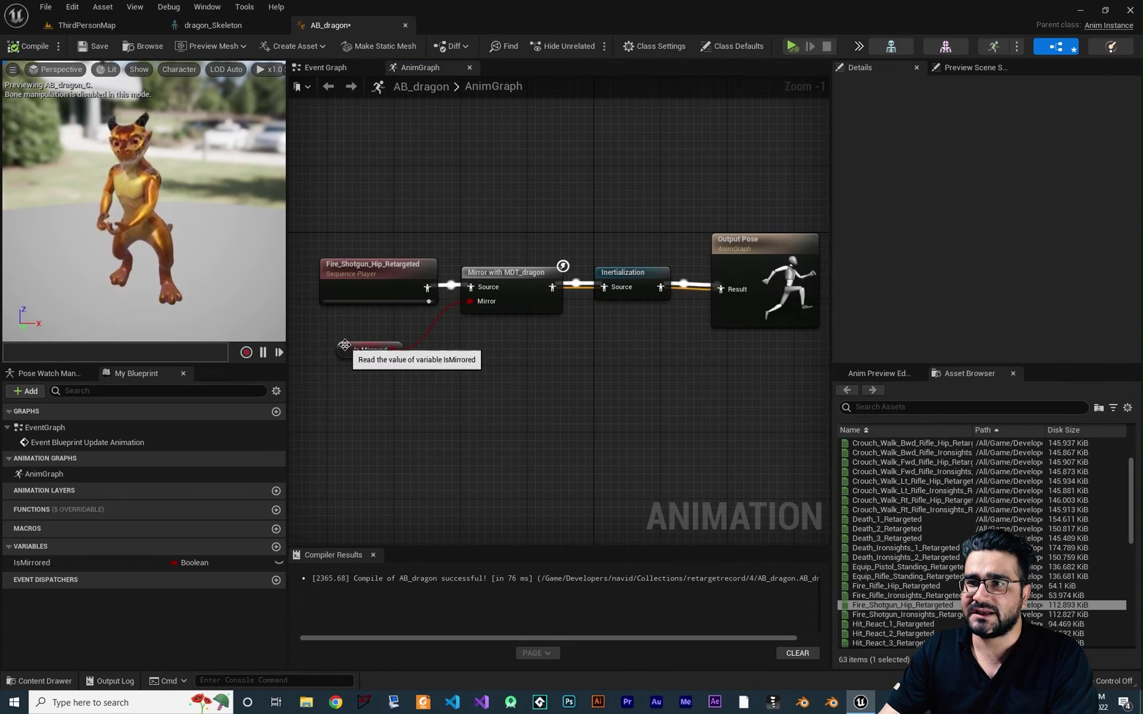
pyautogui.click(369, 350)
pyautogui.click(964, 331)
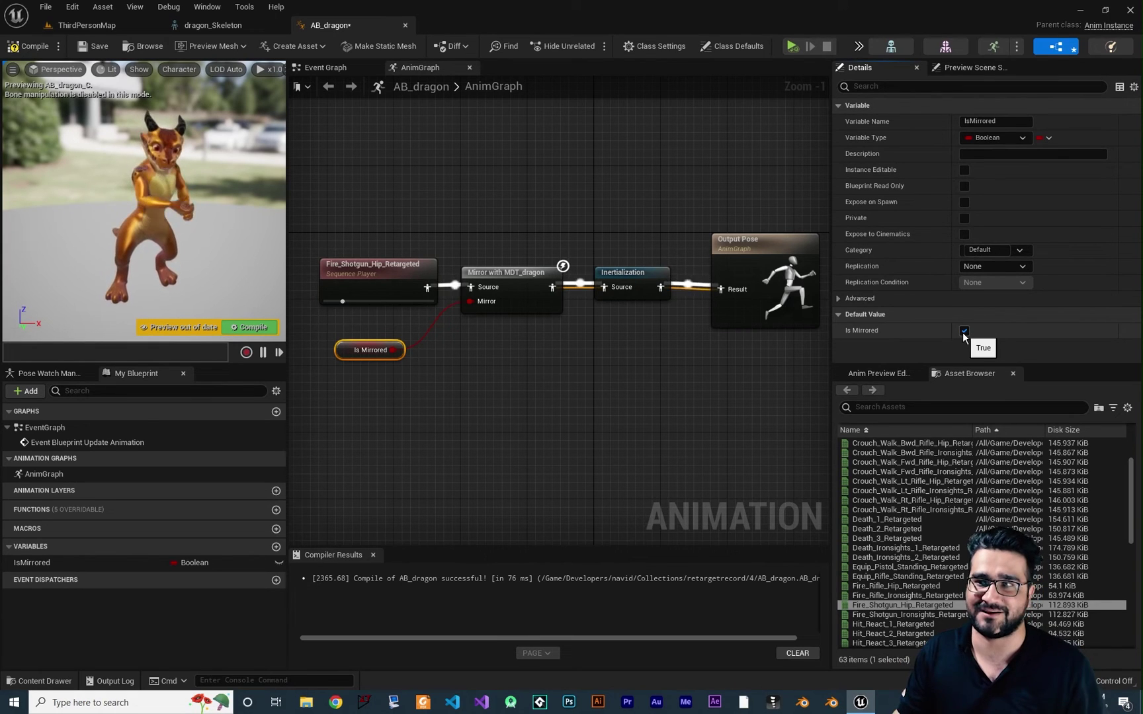
pyautogui.click(529, 281)
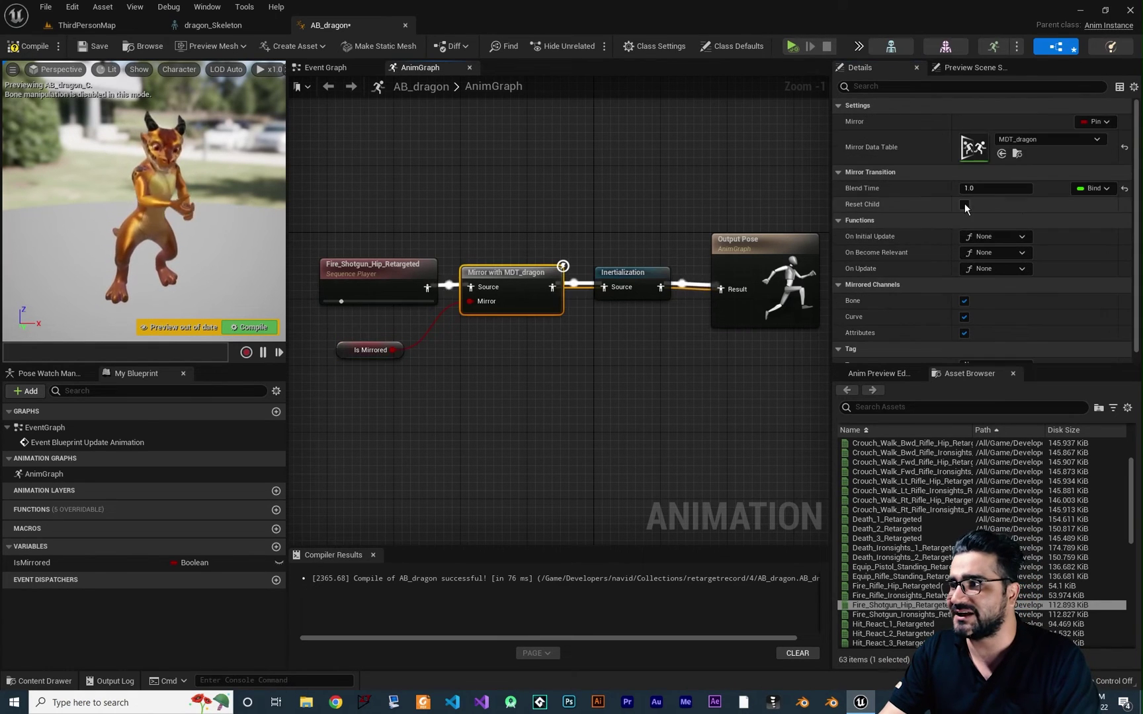
pyautogui.click(995, 188)
# Set the mirror Blend Time to 0.5, untick IsMirrored's default and recompile.
pyautogui.write('0.5')
pyautogui.press('Return')
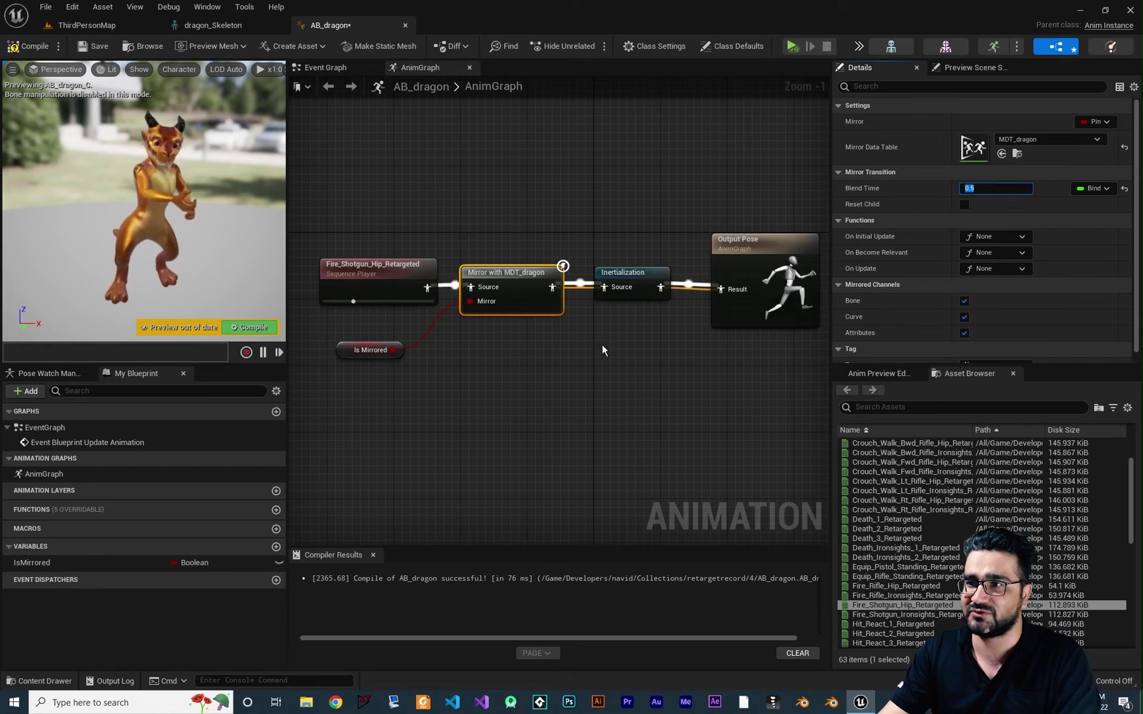
pyautogui.click(364, 349)
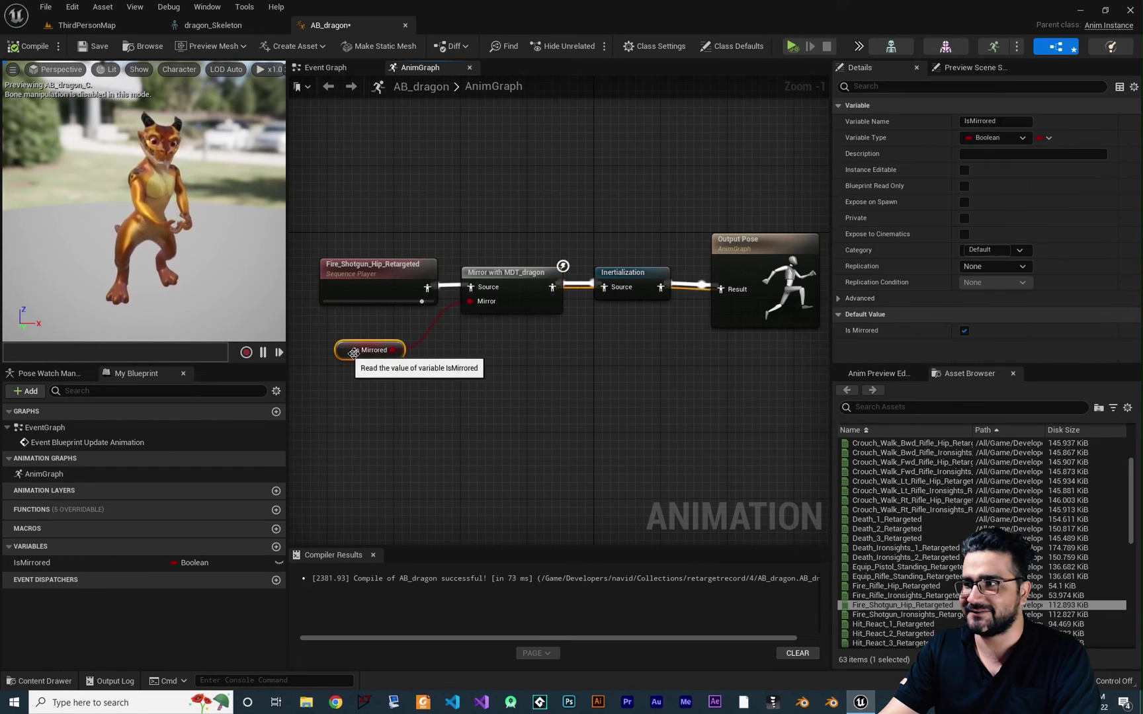
pyautogui.click(964, 331)
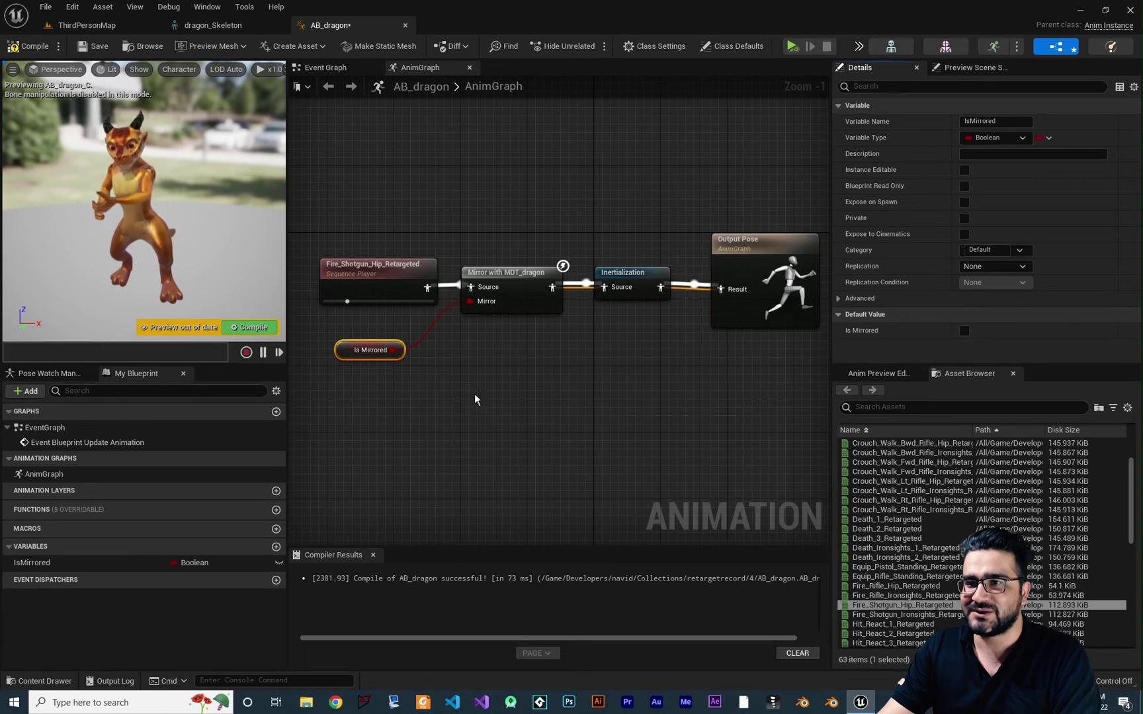
pyautogui.press('F7')
# Turn on the Mirror node's Reset Child, recompile, and tick IsMirrored's default again.
pyautogui.click(537, 291)
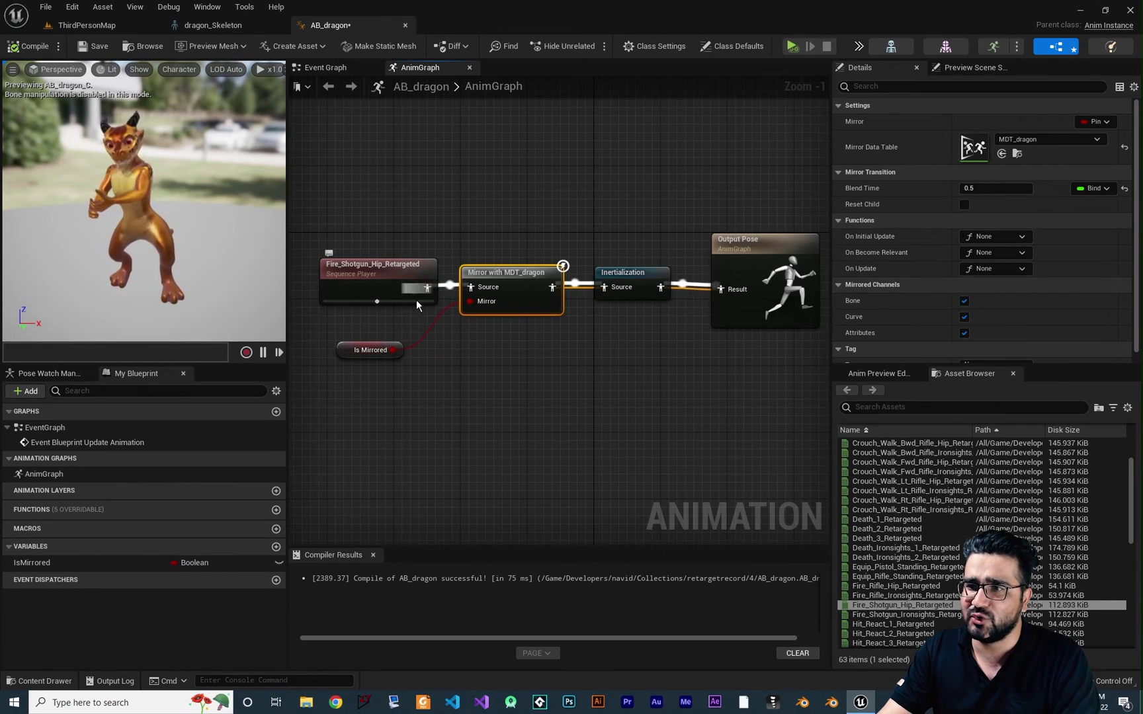
pyautogui.click(965, 204)
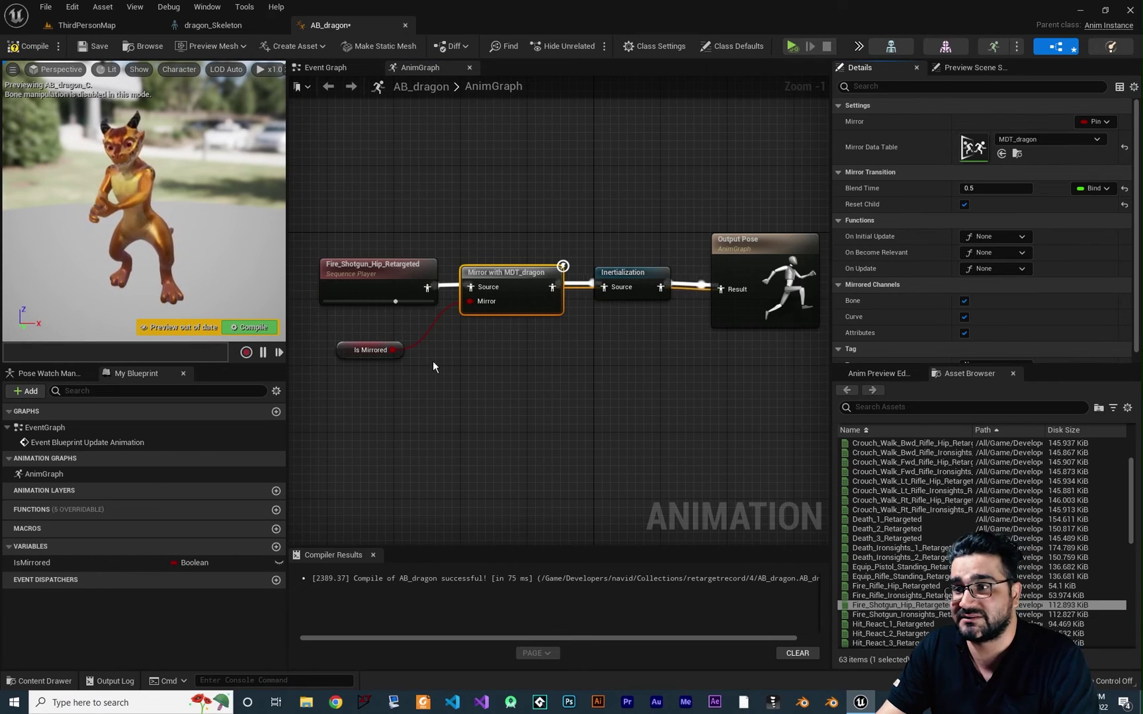
pyautogui.click(247, 326)
pyautogui.click(370, 350)
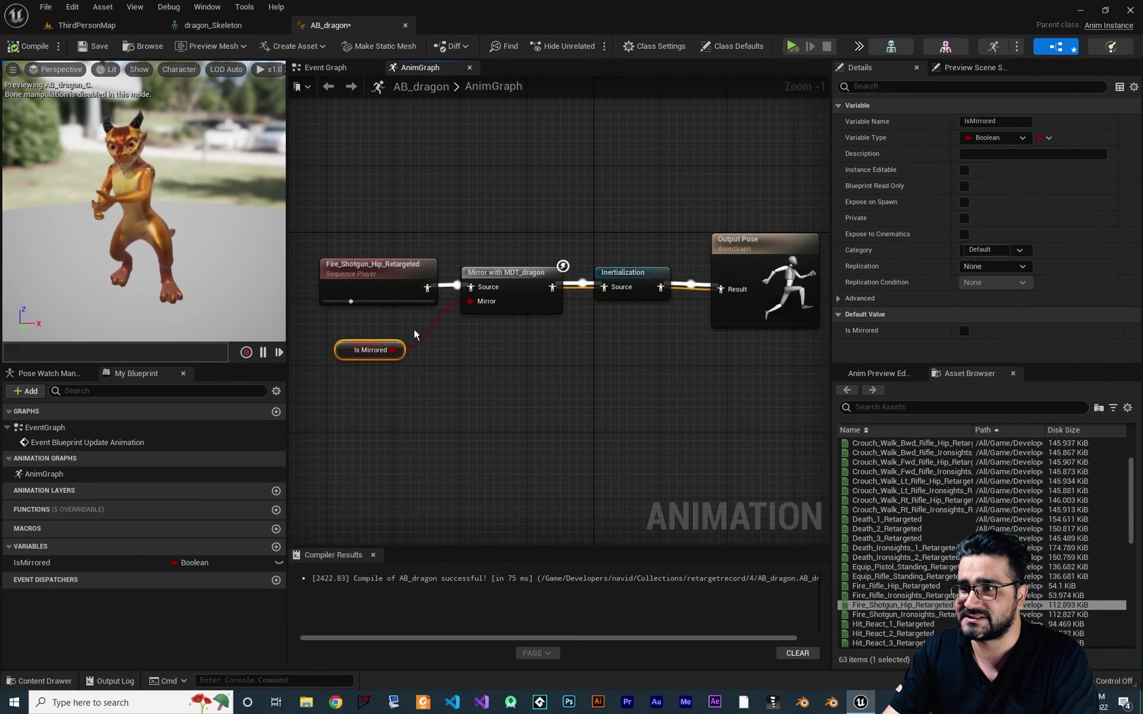
pyautogui.click(509, 274)
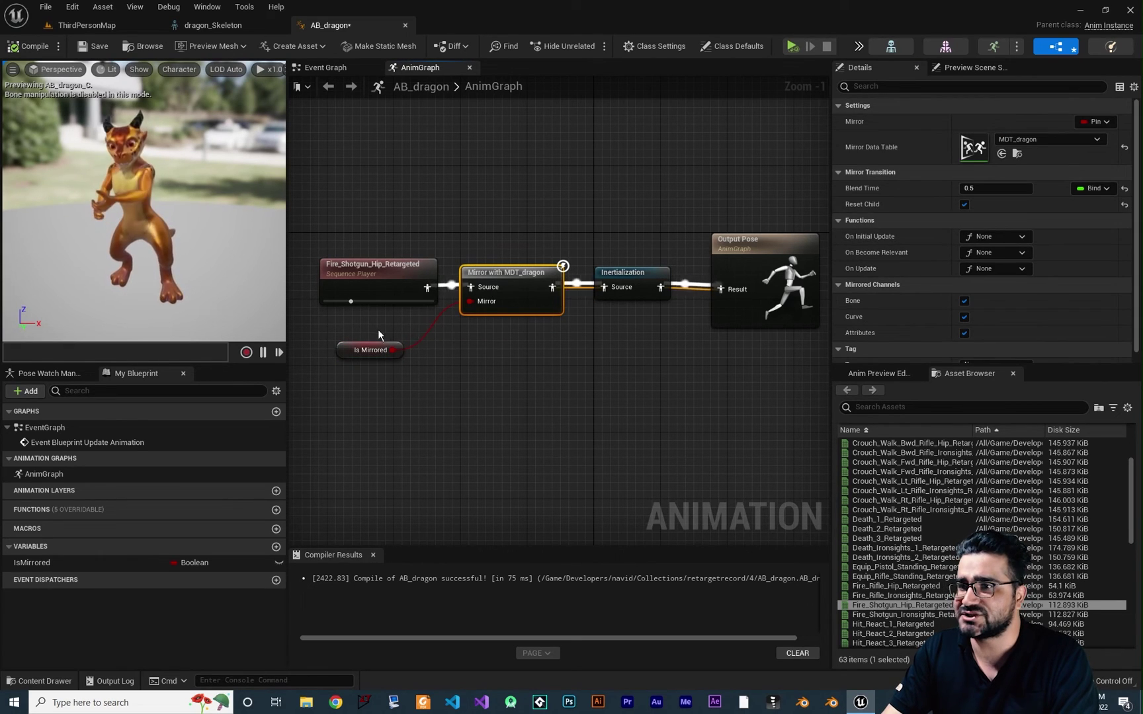
pyautogui.click(347, 349)
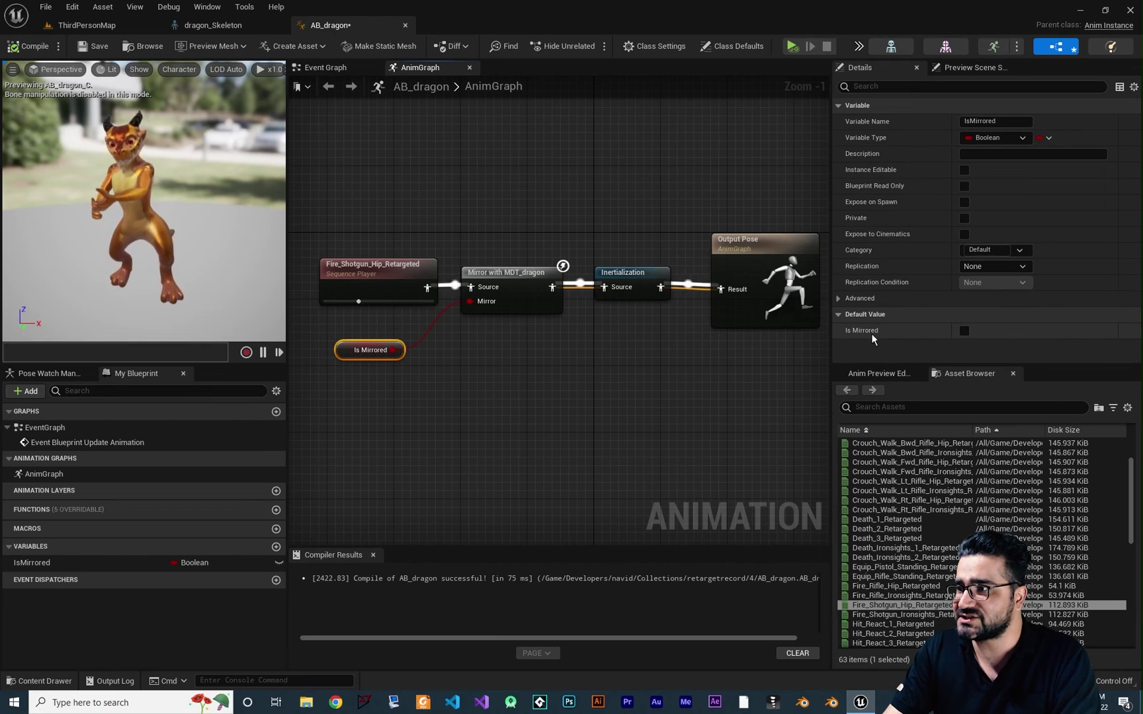
pyautogui.click(966, 332)
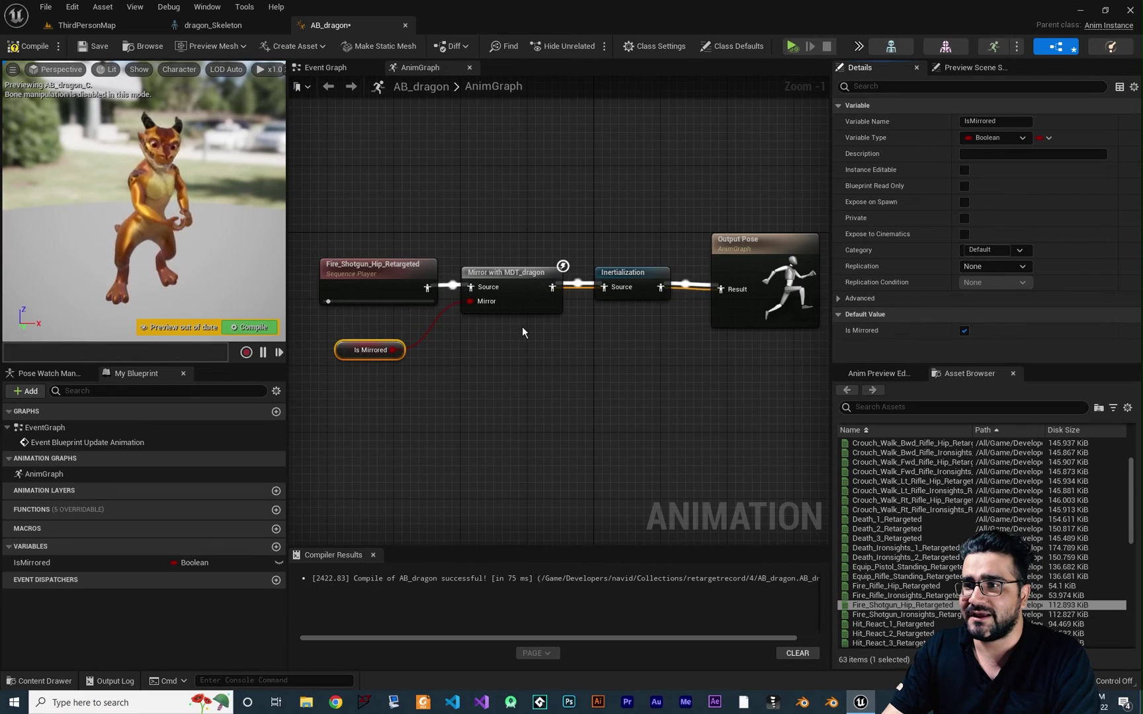
# Turn Reset Child back off, recompile, and untick IsMirrored's default to compare.
pyautogui.click(529, 295)
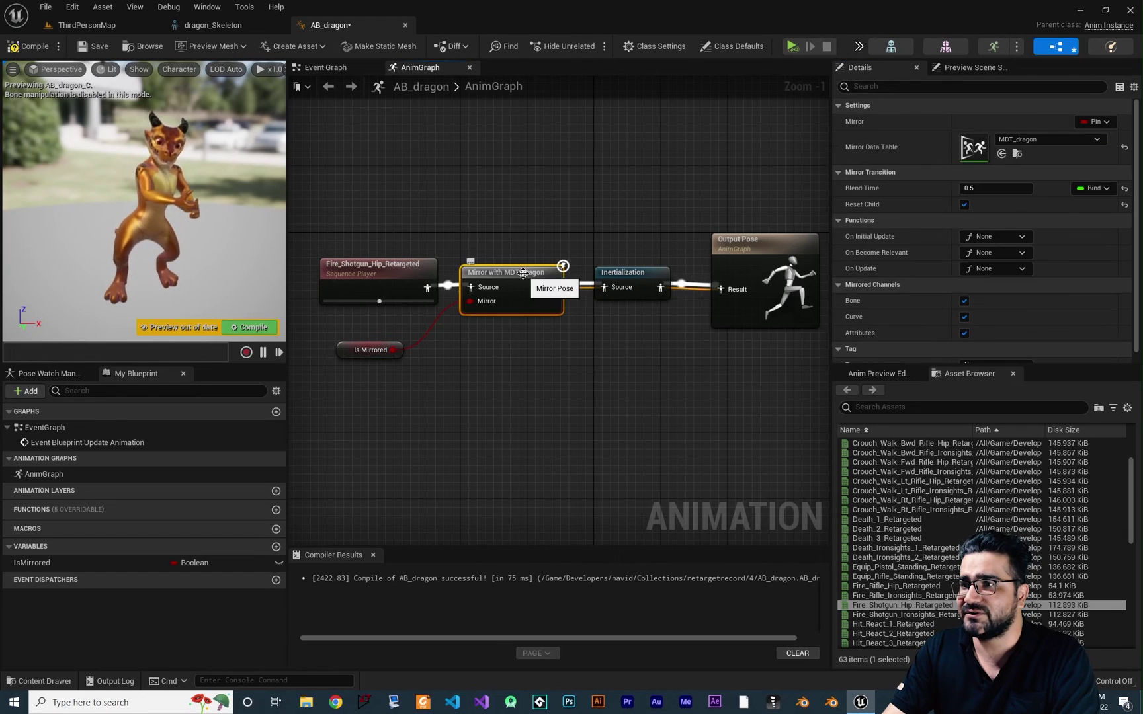
pyautogui.click(964, 205)
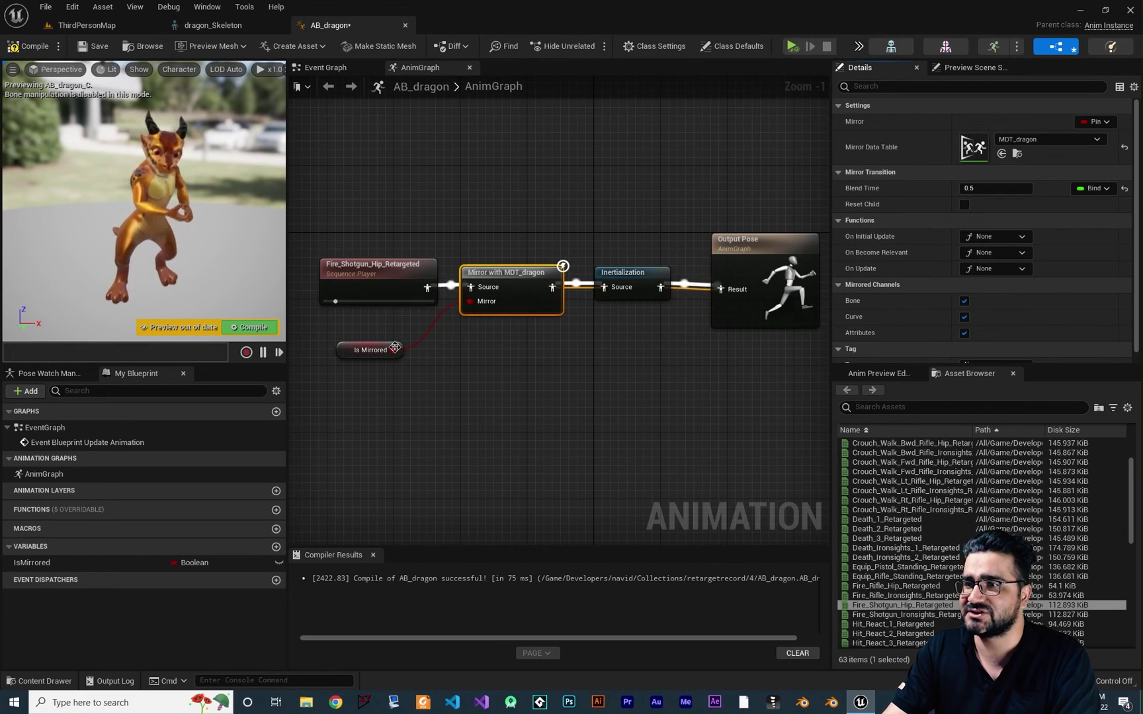
pyautogui.click(249, 327)
pyautogui.click(344, 349)
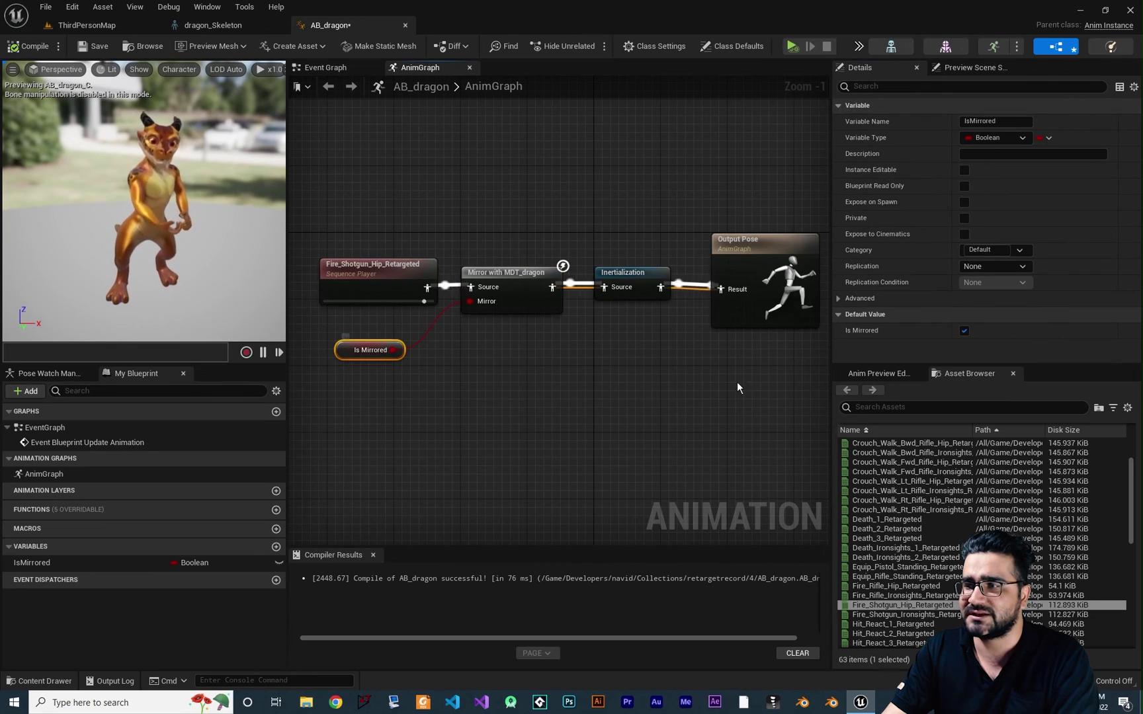
pyautogui.click(964, 331)
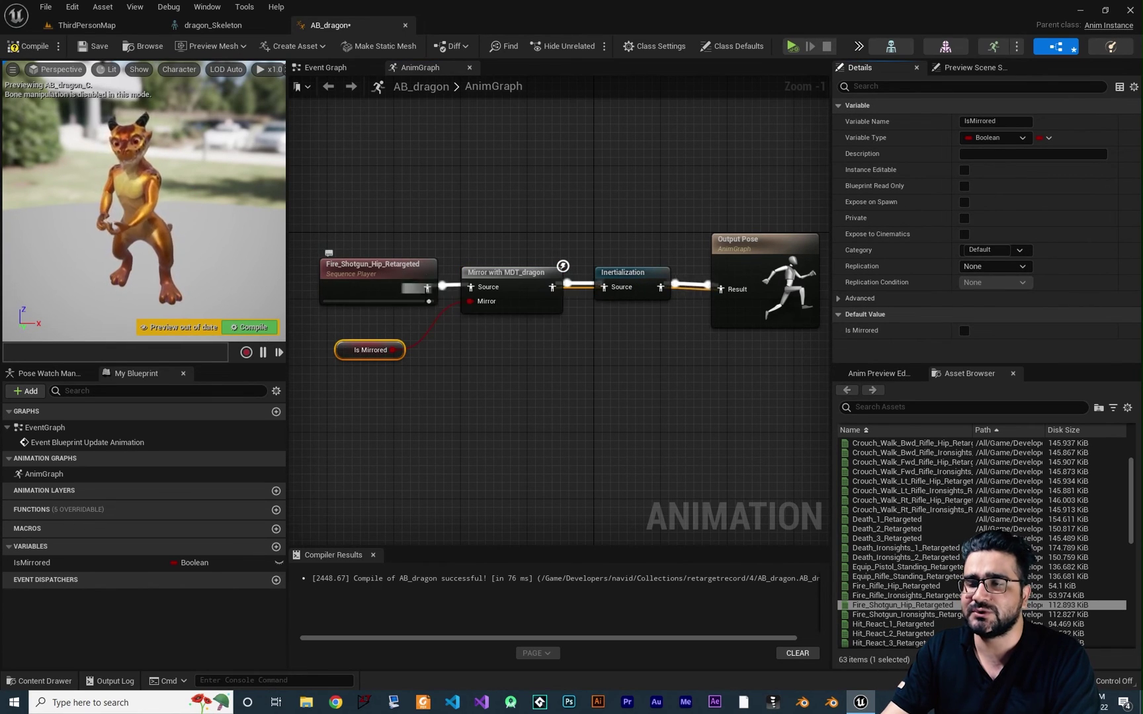